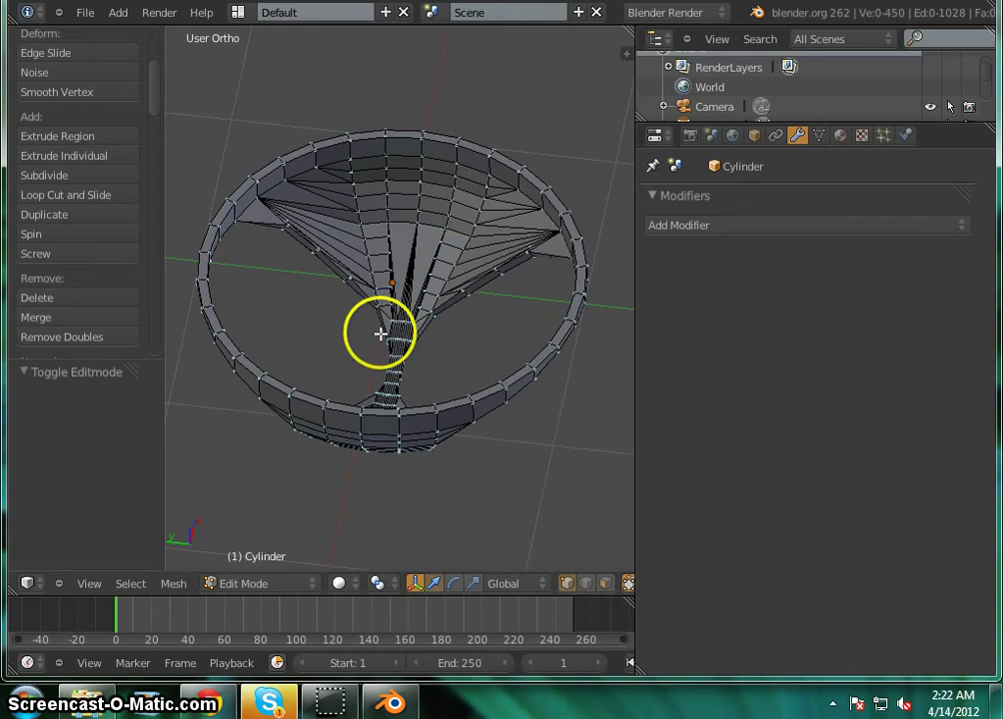
Inspect the cylinder mesh's edges around the rim and centre, and switch it to Object Mode.
scroll(380, 333, up, 3)
middle_drag(344, 508, 414, 377)
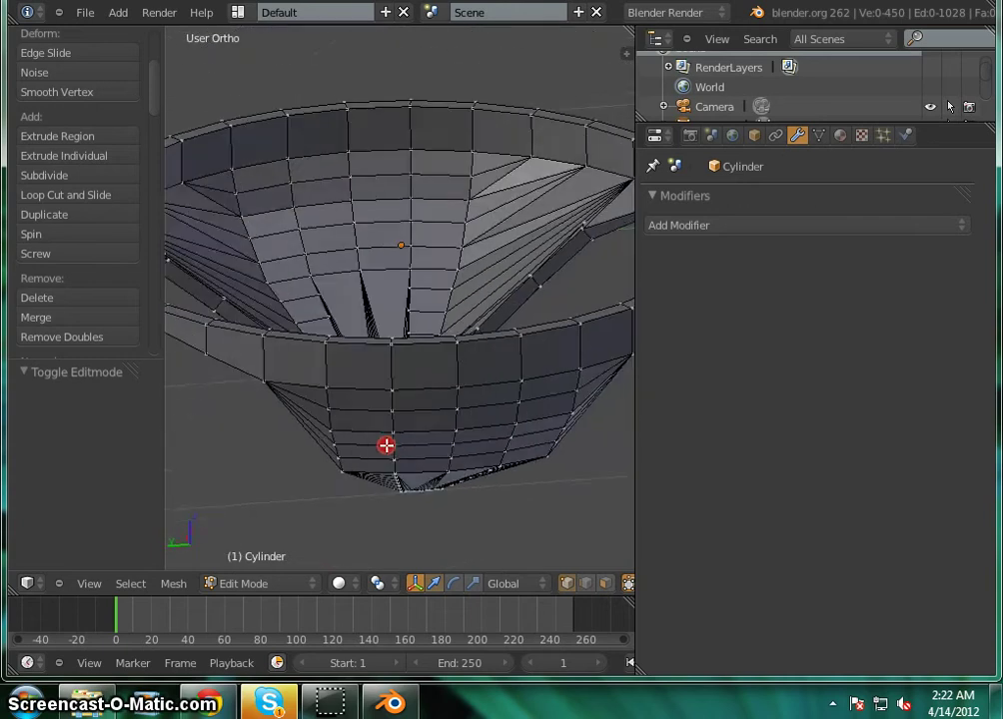
mouse_move(315, 443)
middle_down()
mouse_move(195, 489)
mouse_move(299, 440)
middle_up()
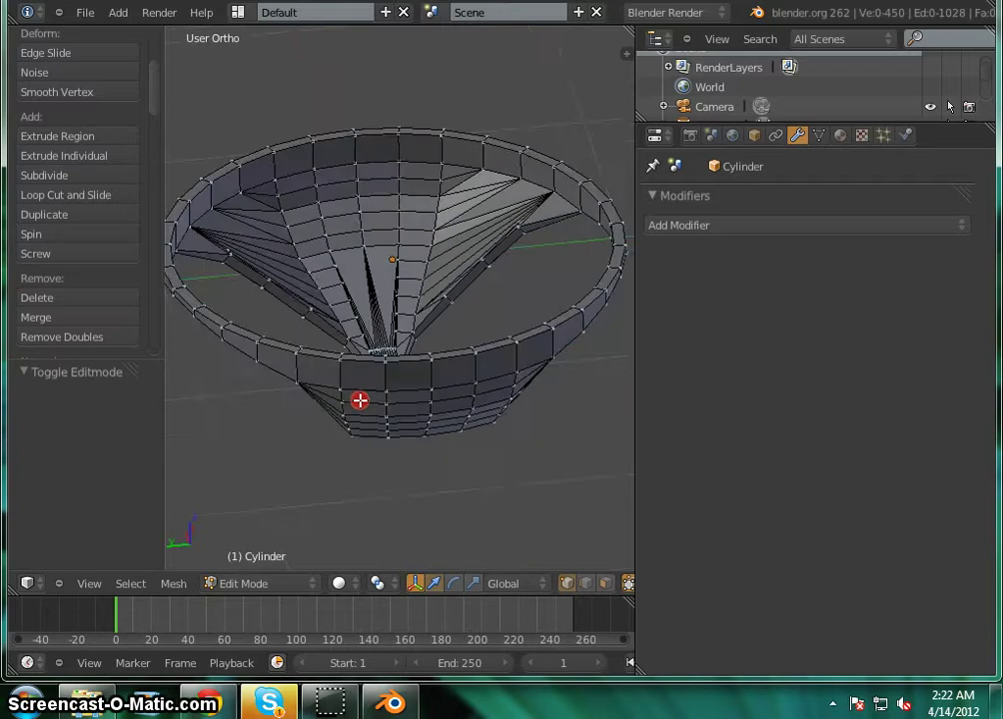
middle_drag(395, 262, 480, 445)
click(298, 590)
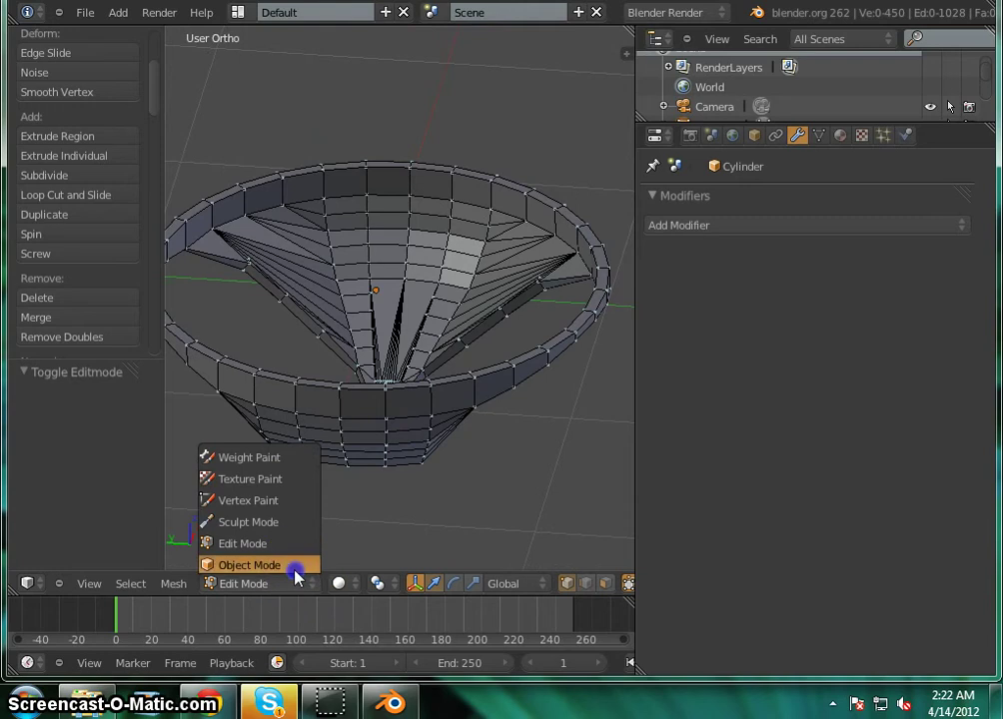
click(296, 564)
Examine the cylinder's unsmoothed, faceted surface in Object Mode from above, below and the sides.
middle_drag(335, 437, 159, 447)
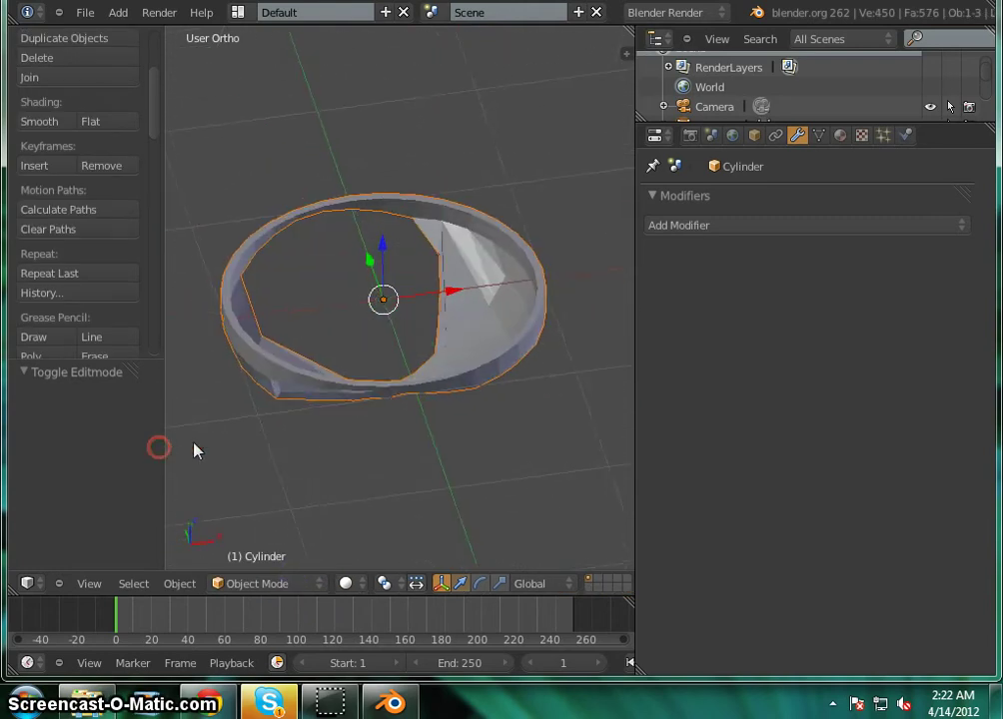
middle_drag(255, 446, 434, 140)
middle_drag(368, 333, 208, 240)
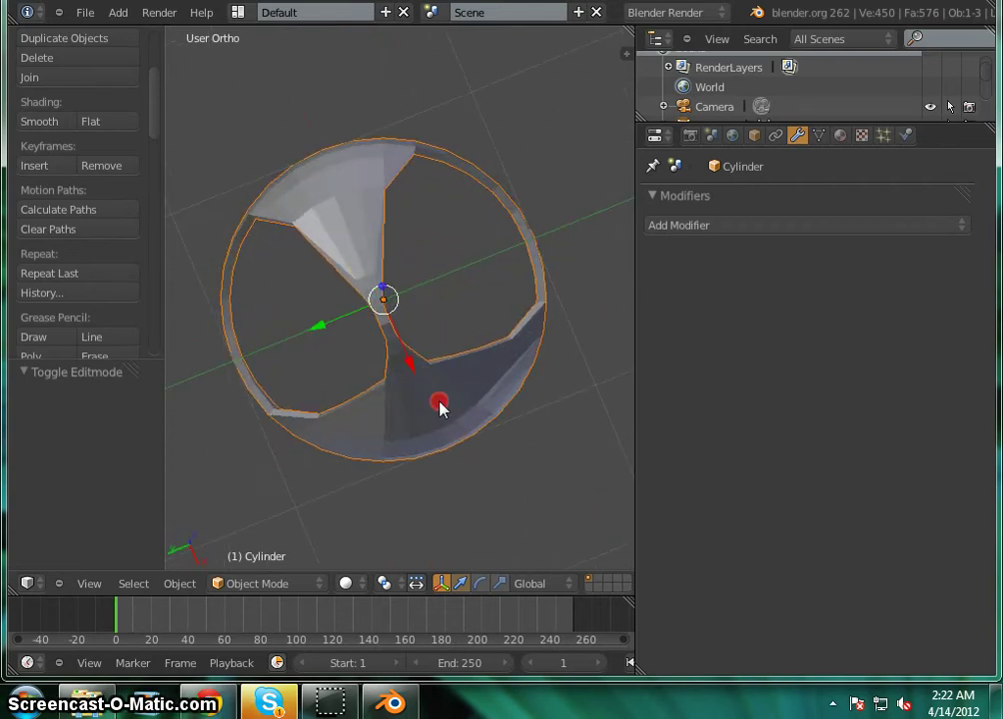
middle_drag(440, 404, 440, 502)
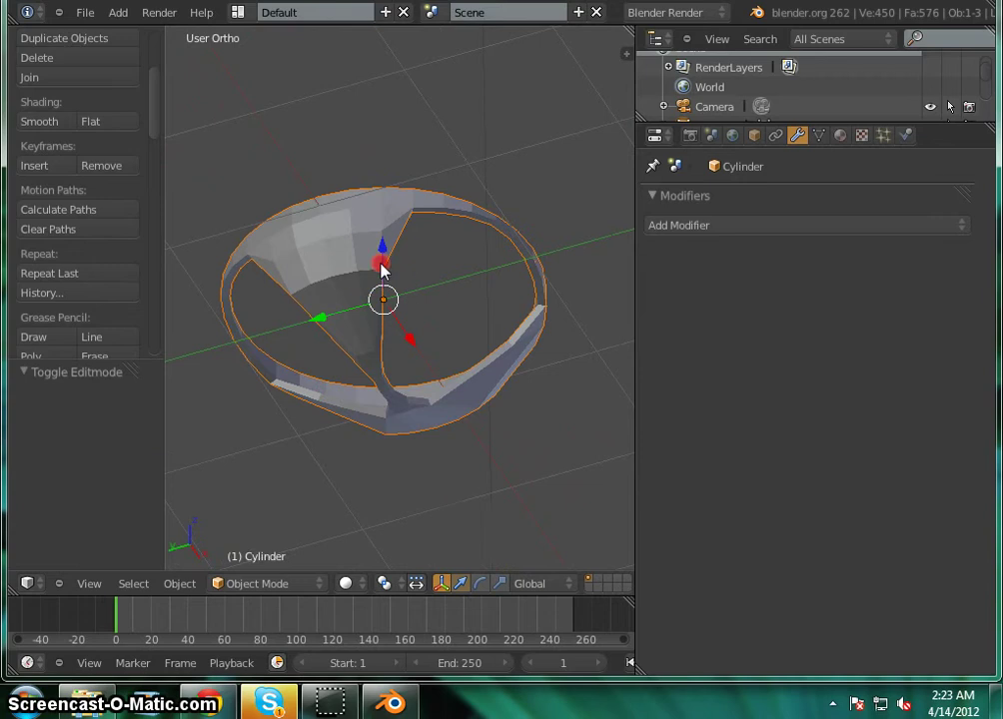
middle_drag(383, 268, 290, 362)
middle_drag(481, 389, 432, 353)
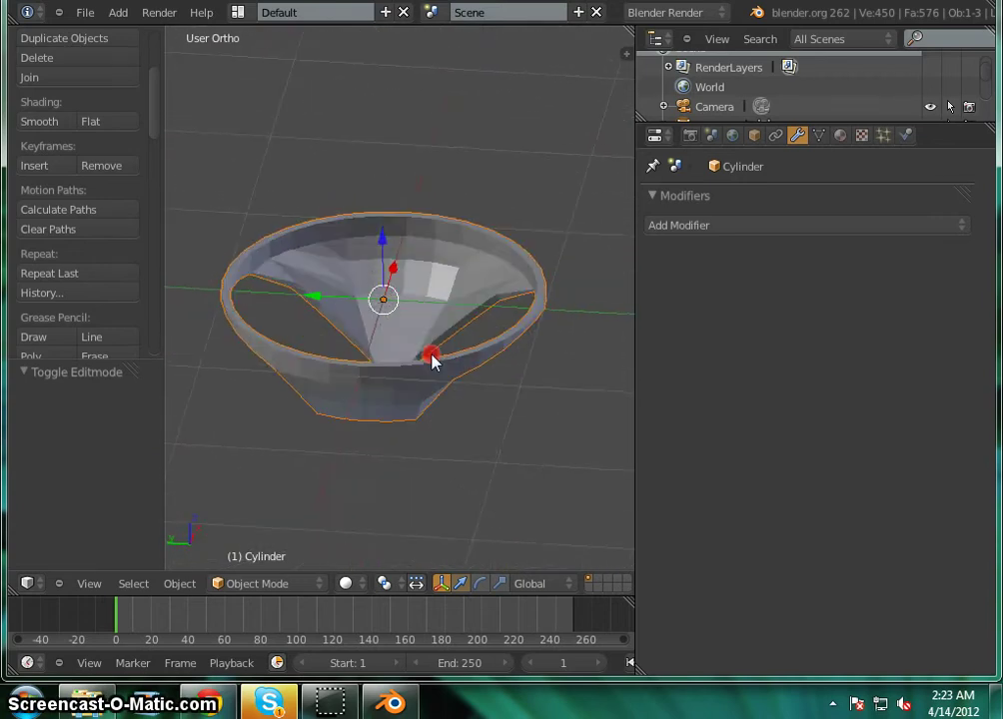
scroll(376, 278, down, 3)
middle_drag(376, 277, 362, 370)
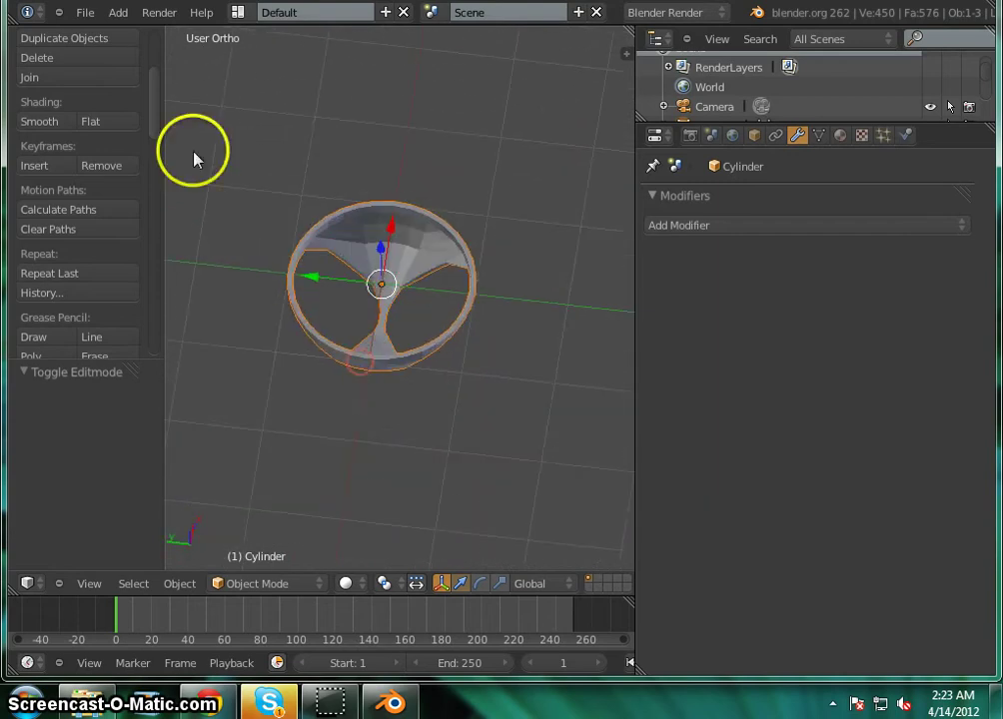
scroll(362, 304, up, 3)
scroll(368, 345, down, 3)
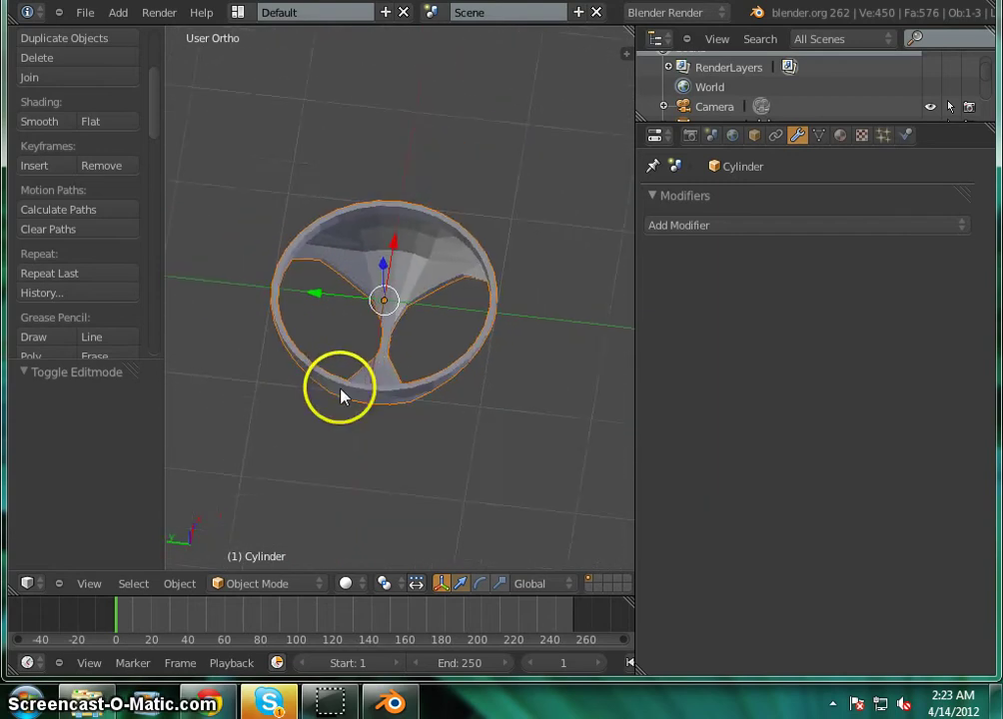
middle_drag(341, 394, 318, 325)
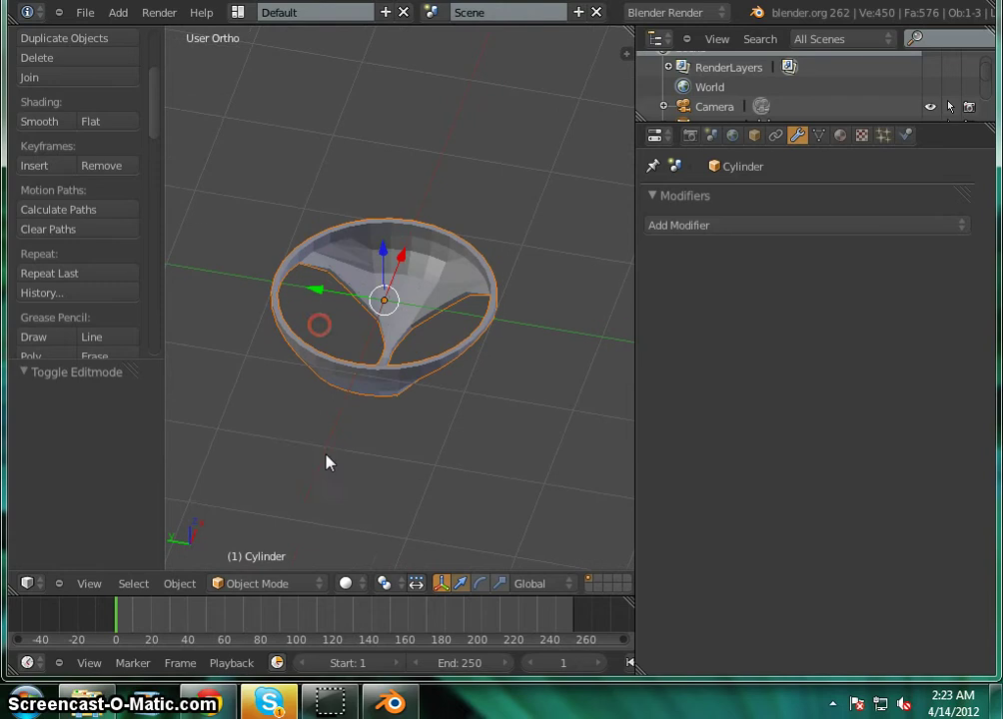
Return the cylinder to Edit Mode.
click(310, 584)
click(299, 540)
scroll(403, 330, up, 3)
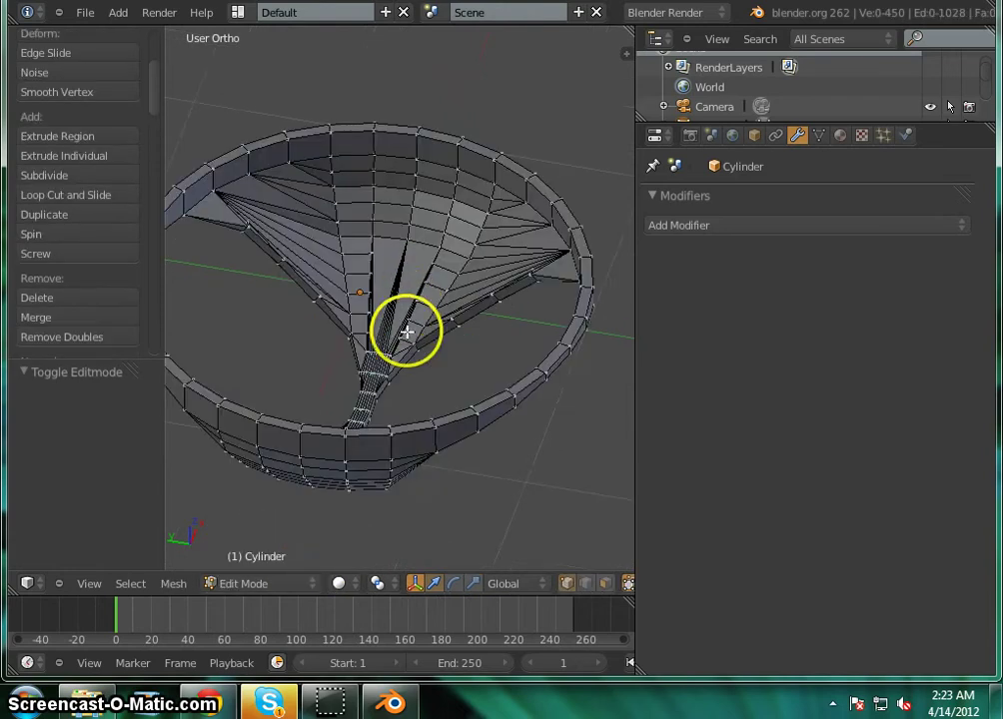
scroll(406, 340, down, 2)
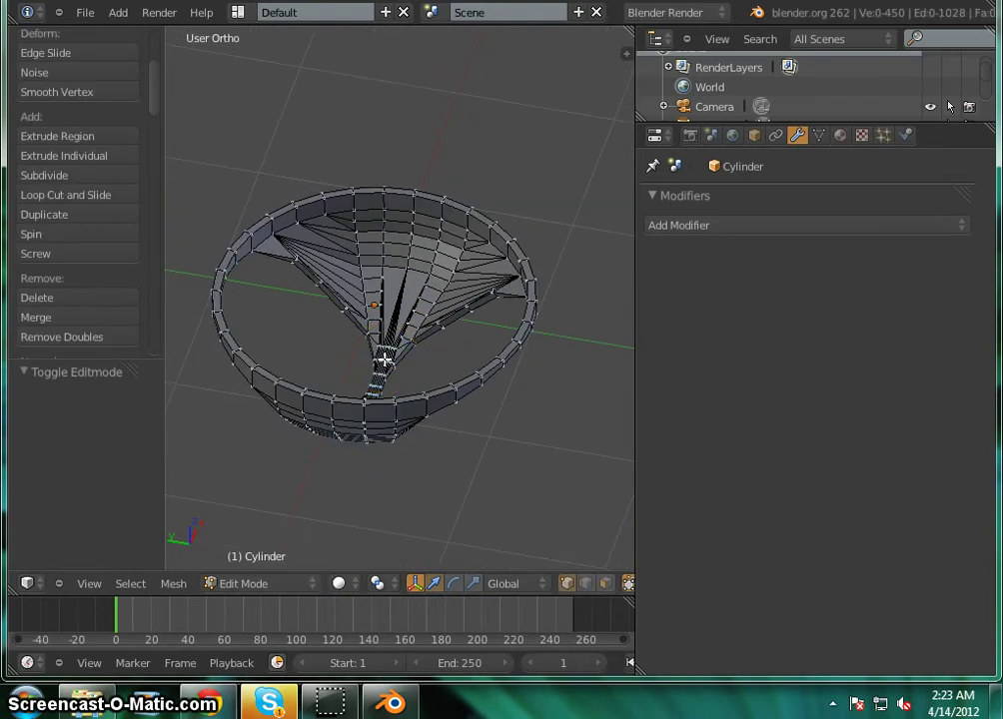
Select the whole mesh and add a Subdivision Surface modifier with view subdivisions set to 2.
key(a)
click(877, 226)
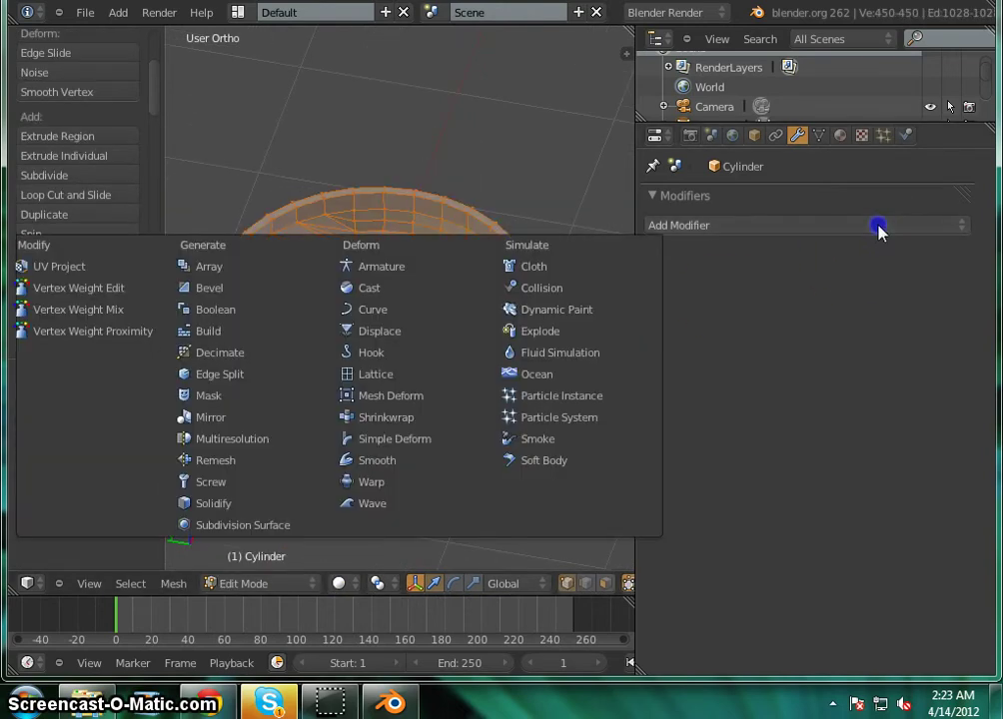
click(249, 526)
scroll(376, 283, up, 3)
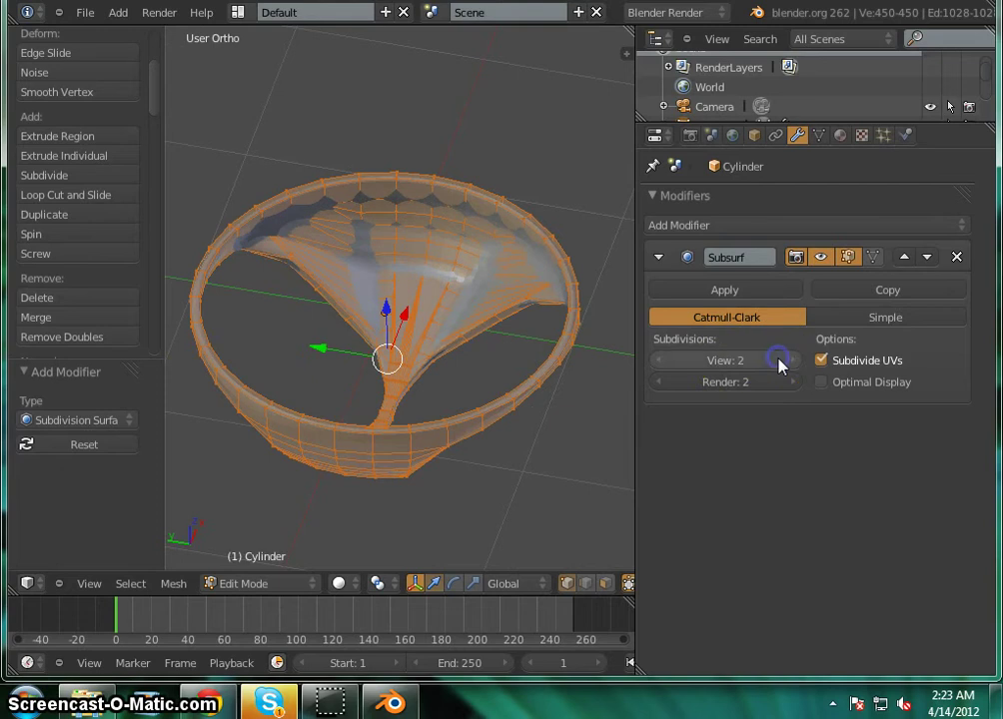
Check the smoothed outer surface and raise the Subsurf modifier's view subdivisions to 5.
middle_drag(484, 325, 560, 352)
middle_drag(295, 369, 522, 296)
scroll(265, 192, up, 3)
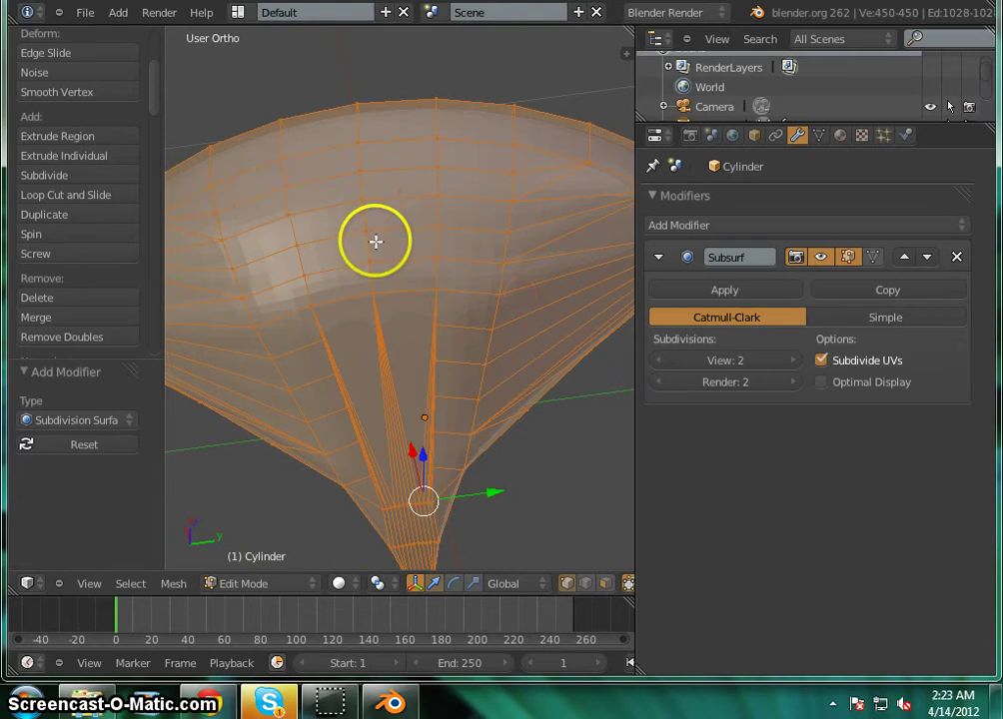
scroll(376, 242, down, 5)
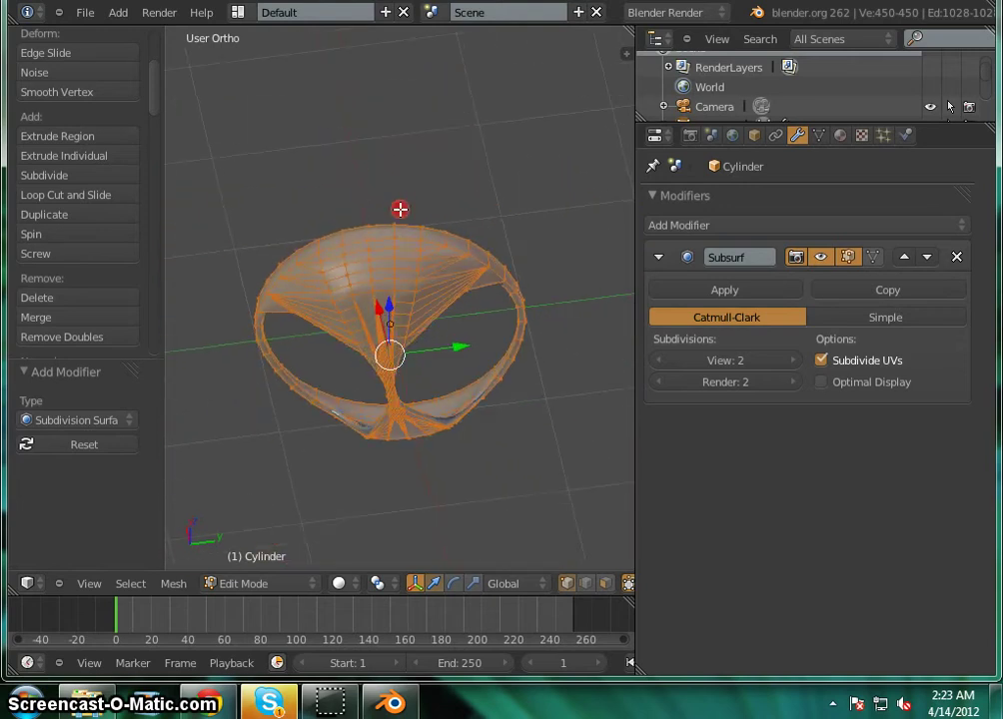
middle_drag(331, 424, 153, 371)
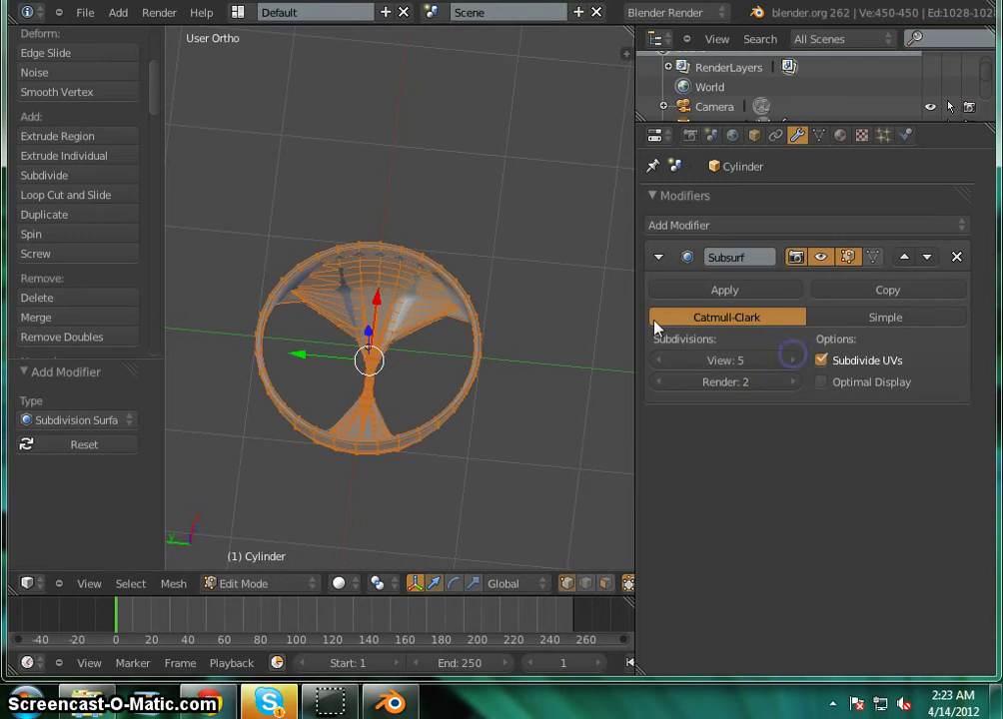
Examine the smoothed mesh up close, checking the inner surface, rim, narrow centre bridge and underside.
middle_drag(428, 336, 353, 194)
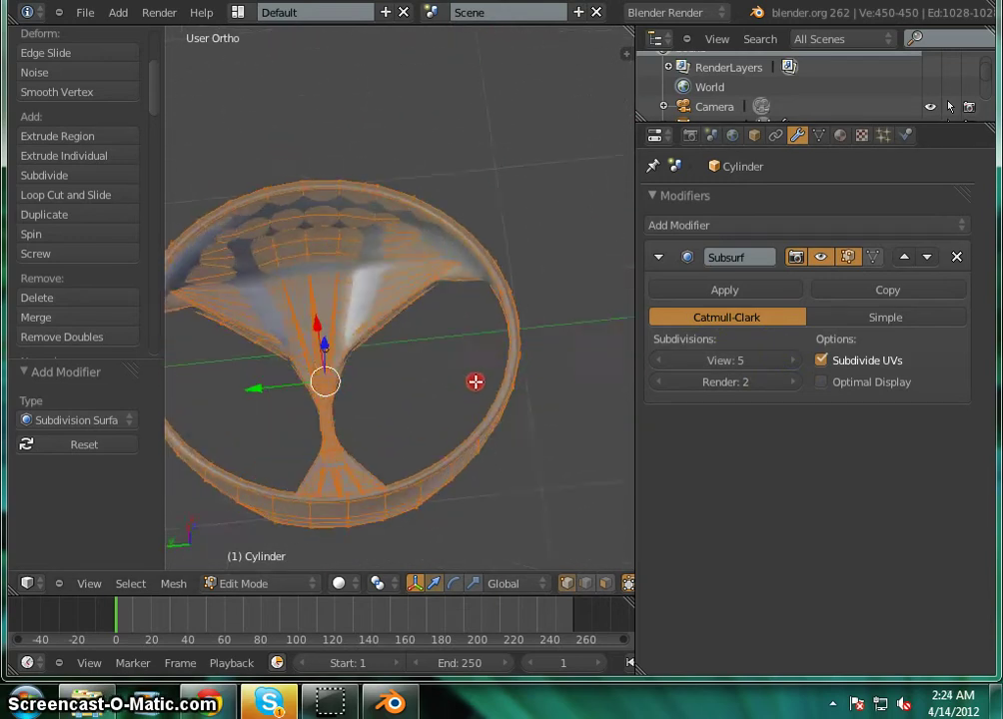
ctrl+middle_drag(447, 277, 403, 249)
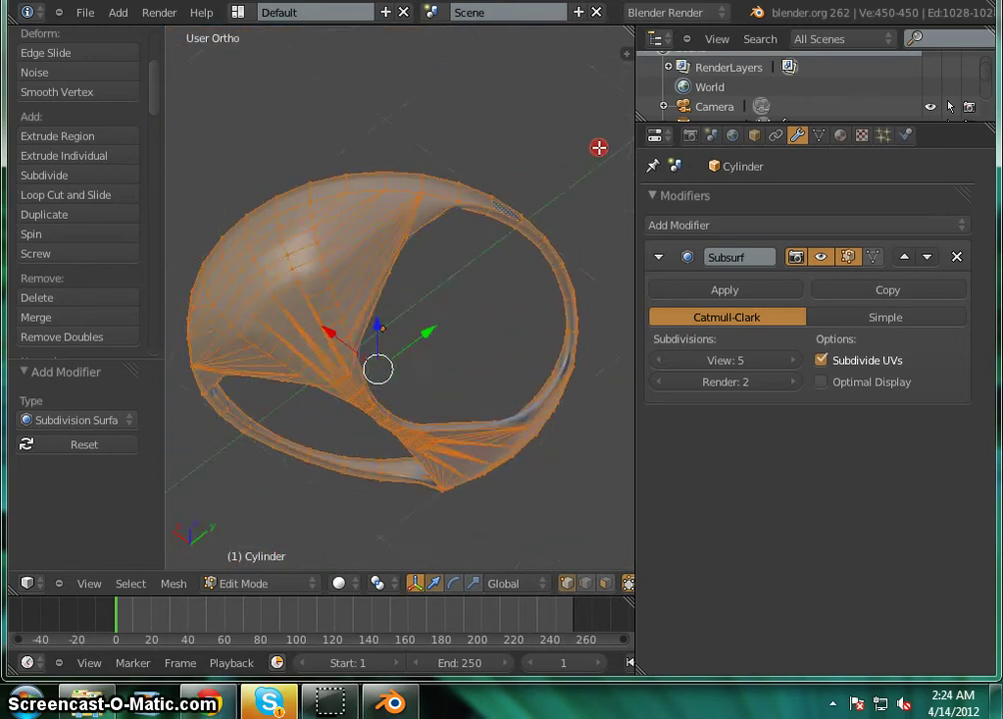
ctrl+middle_drag(404, 249, 441, 281)
ctrl+middle_drag(330, 226, 651, 293)
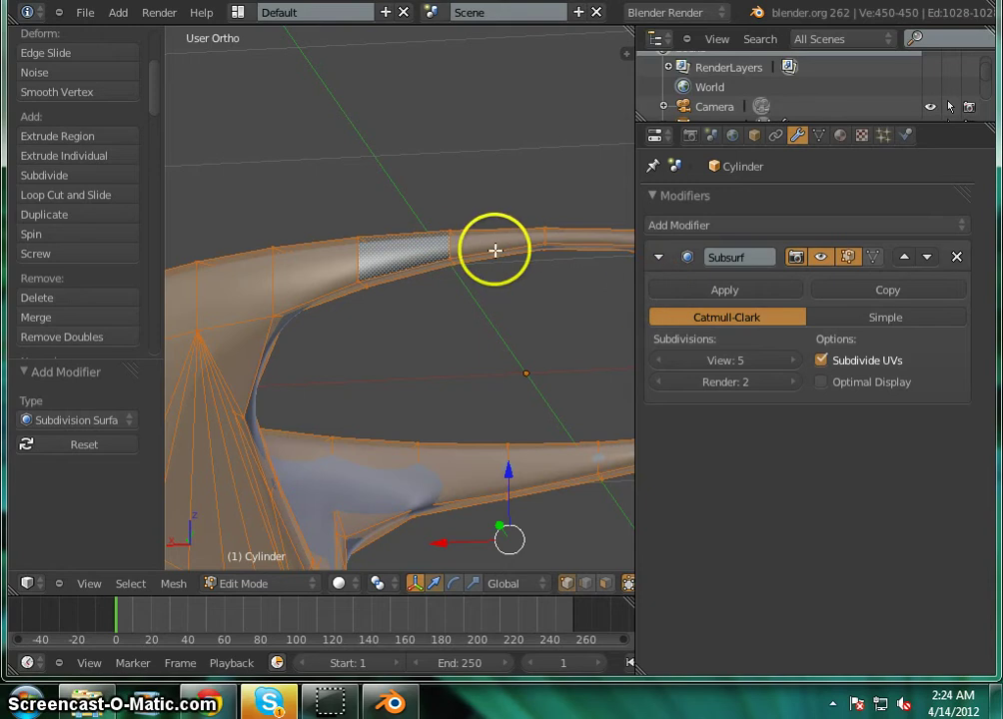
middle_drag(495, 250, 378, 341)
scroll(394, 330, up, 5)
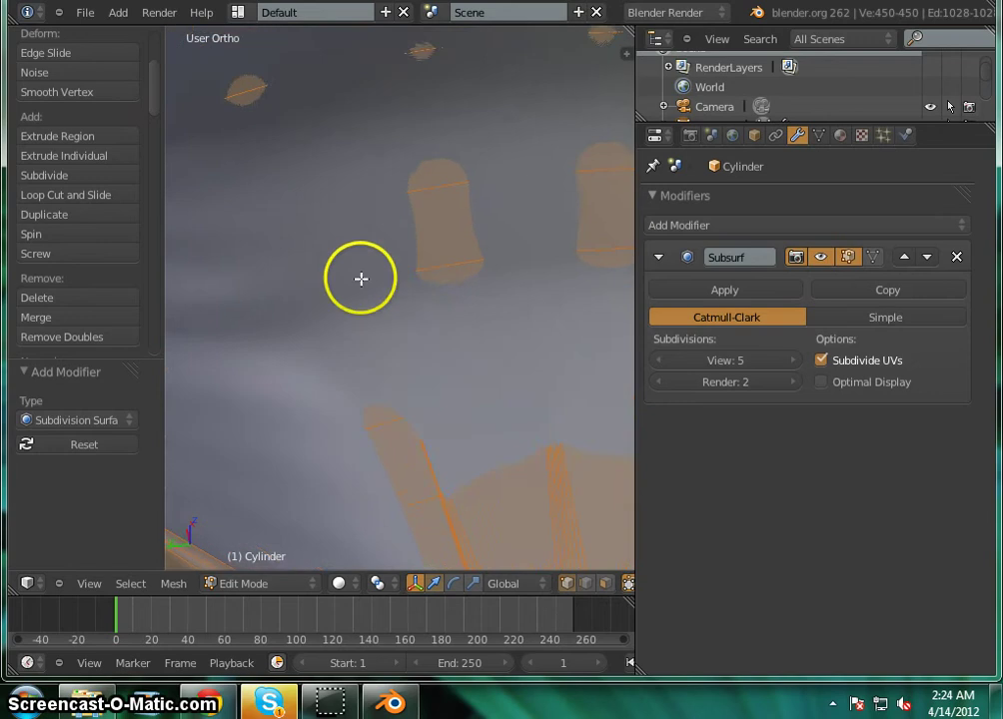
scroll(360, 279, down, 8)
middle_drag(333, 258, 445, 344)
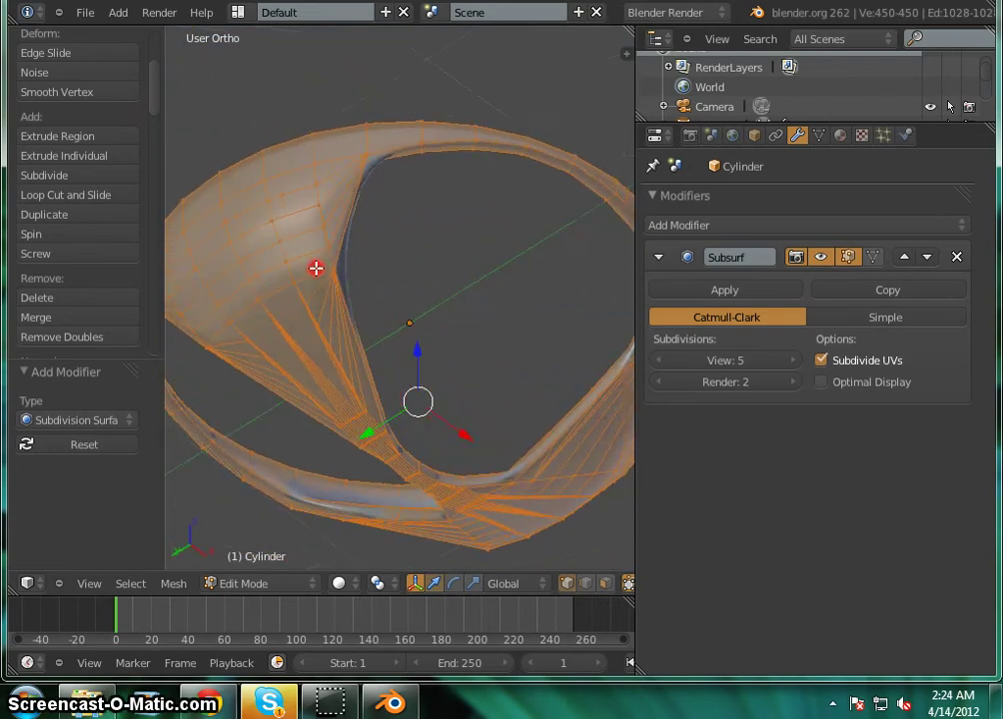
middle_drag(316, 268, 413, 207)
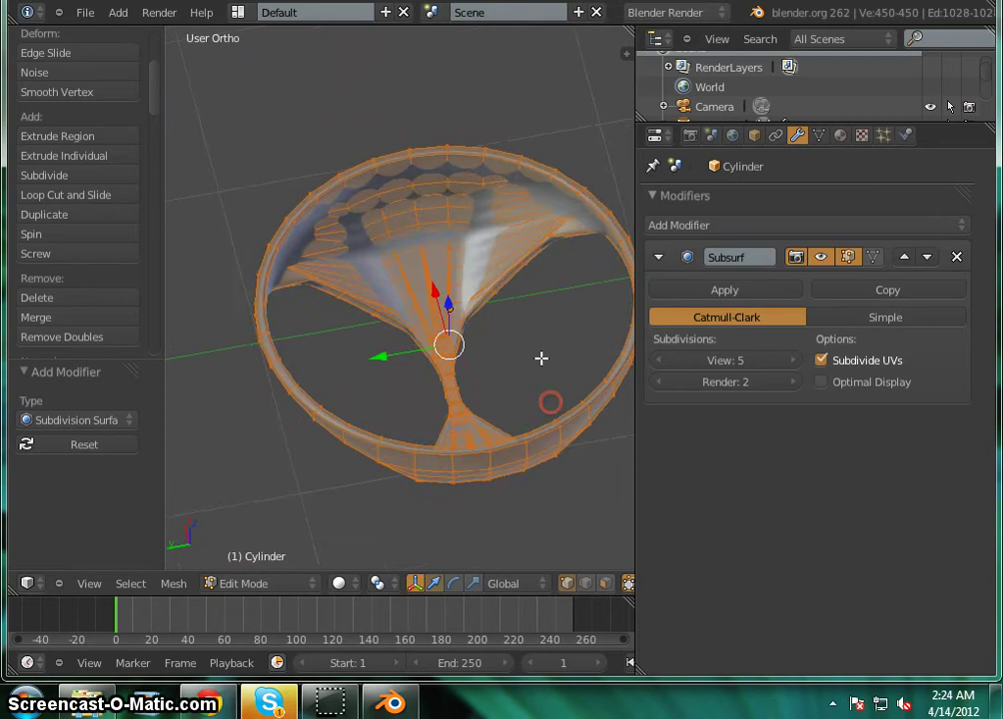
scroll(520, 280, up, 7)
scroll(450, 199, down, 3)
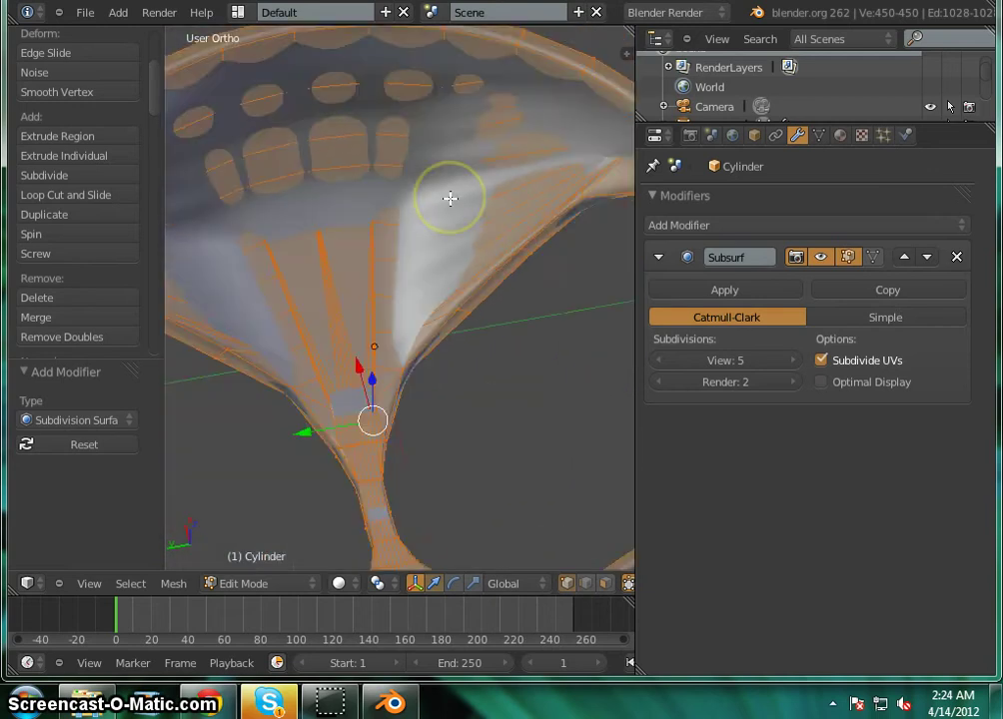
scroll(449, 198, down, 4)
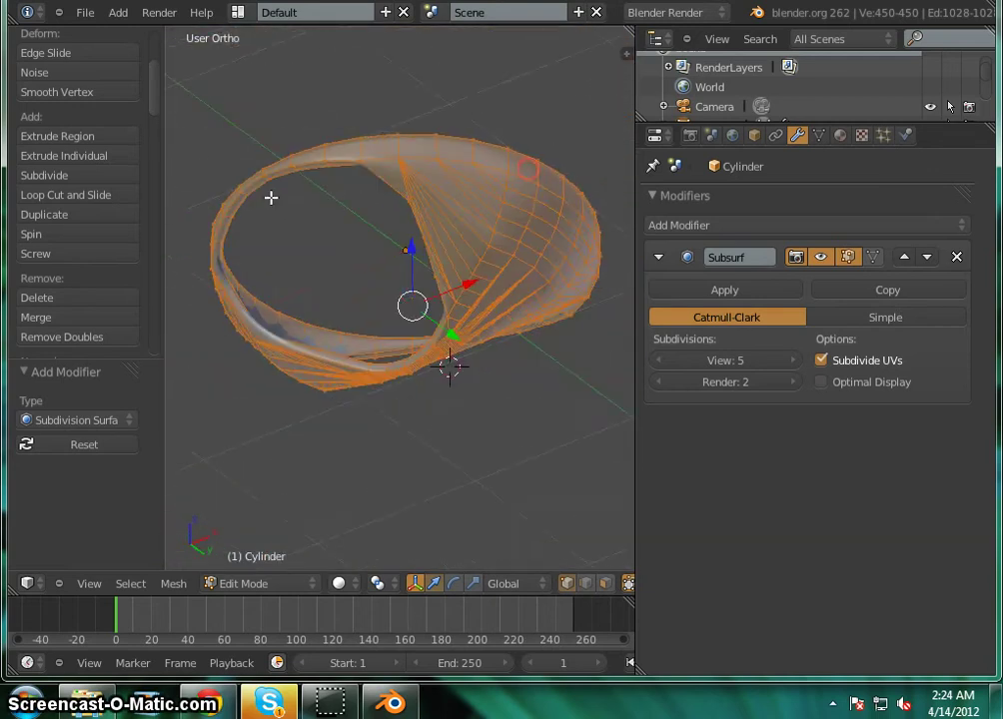
middle_drag(503, 218, 346, 291)
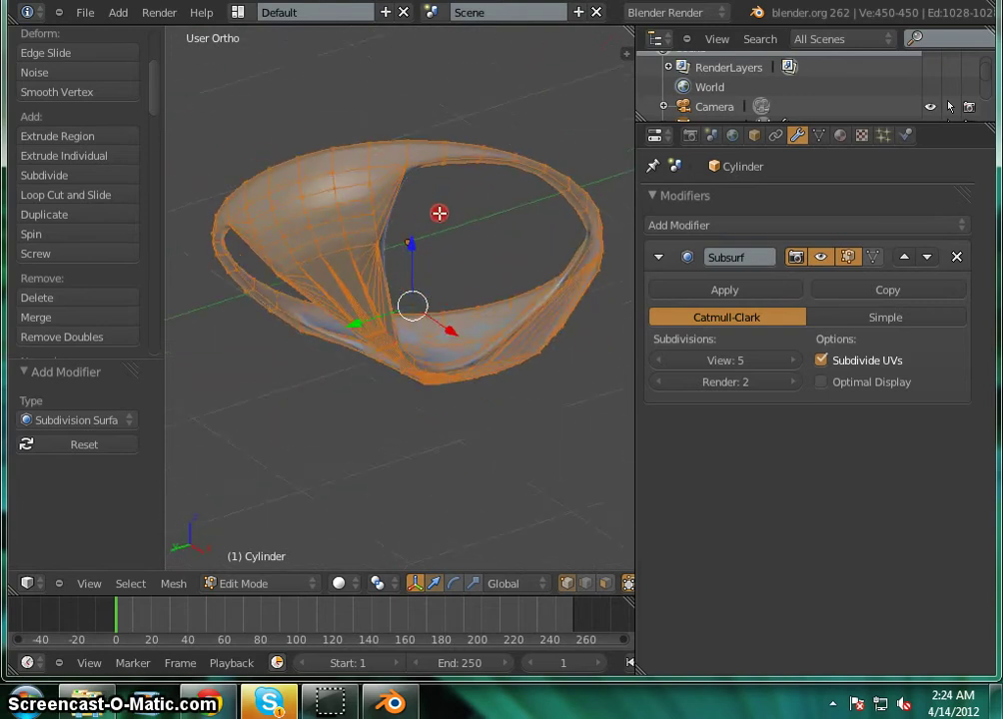
middle_drag(339, 197, 499, 209)
middle_drag(332, 254, 603, 333)
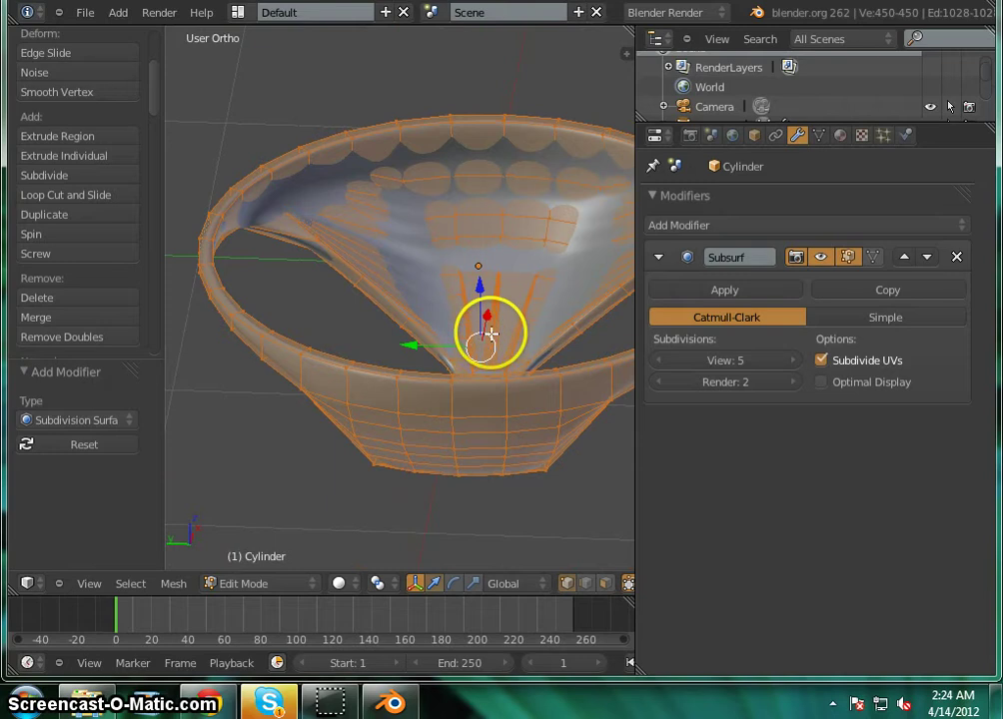
scroll(490, 338, down, 2)
shift+middle_drag(498, 334, 409, 336)
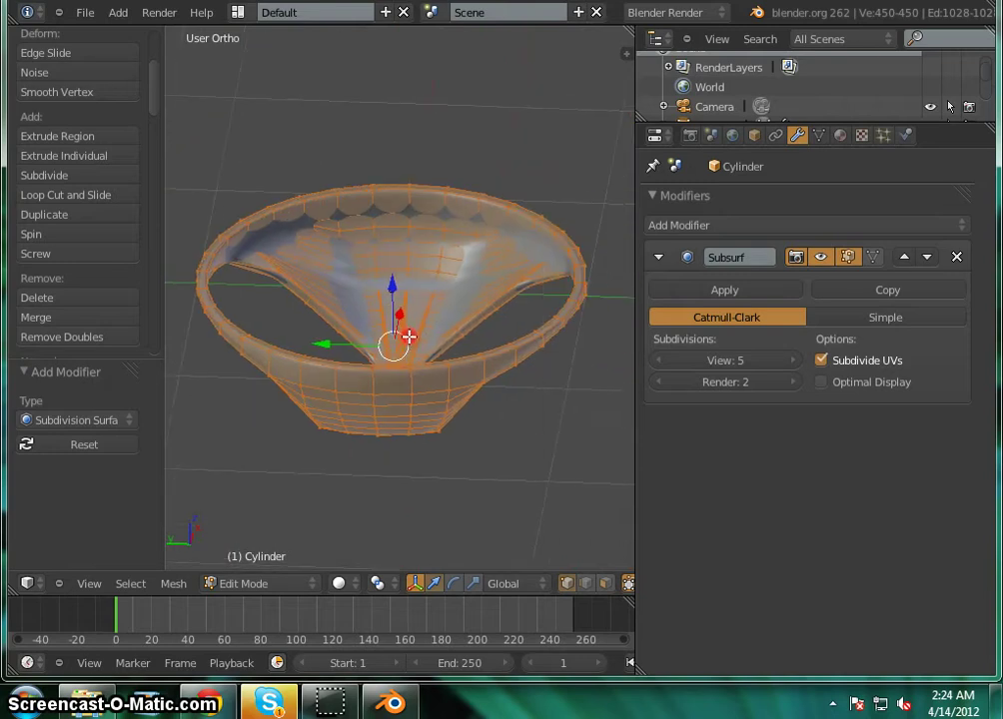
scroll(411, 337, up, 2)
scroll(410, 337, down, 2)
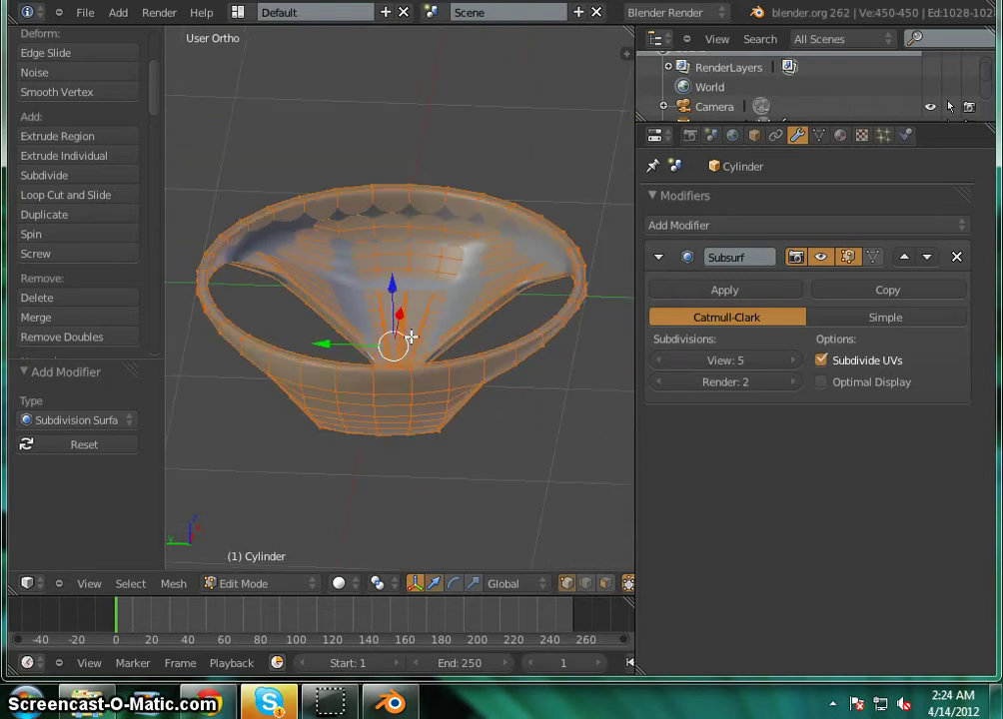
Set the Subsurf modifier's view subdivisions to 2 and its render subdivisions to 5.
drag(717, 371, 687, 367)
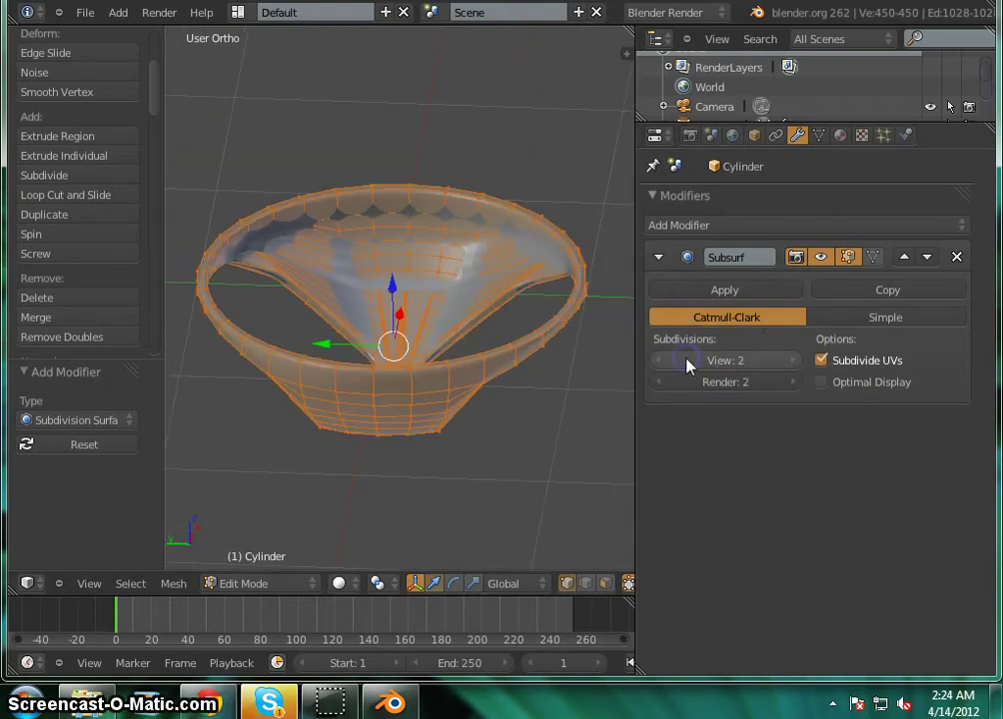
click(782, 382)
click(782, 383)
Inspect the mesh's viewport smoothness at the reduced subdivision level, from the inner surface round to the underside.
scroll(457, 267, down, 3)
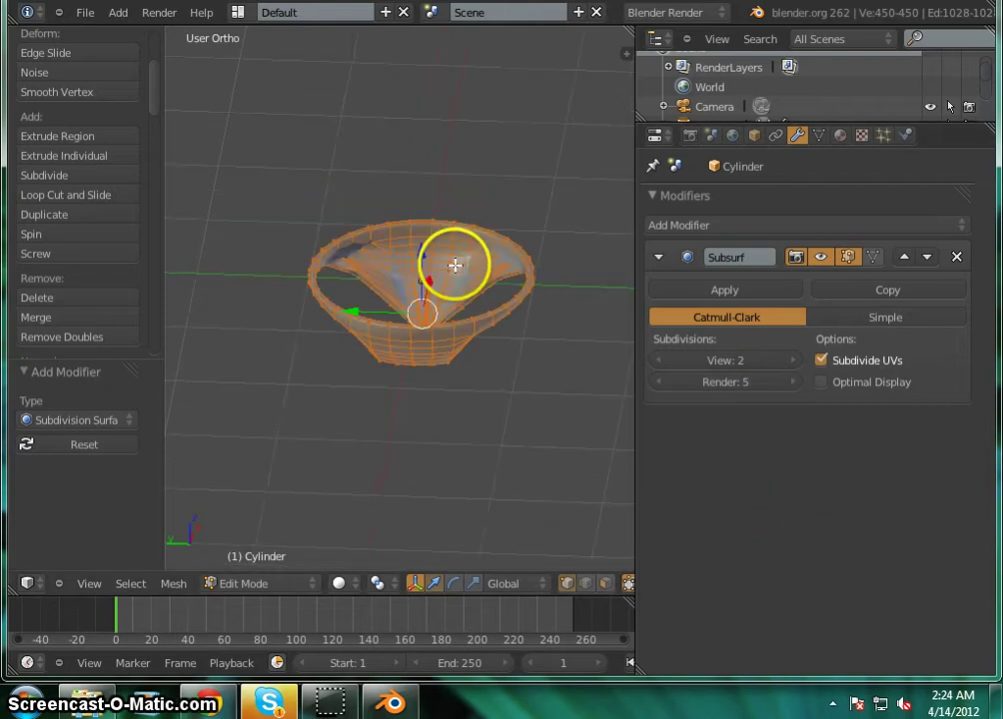
scroll(425, 315, up, 6)
middle_drag(455, 277, 441, 244)
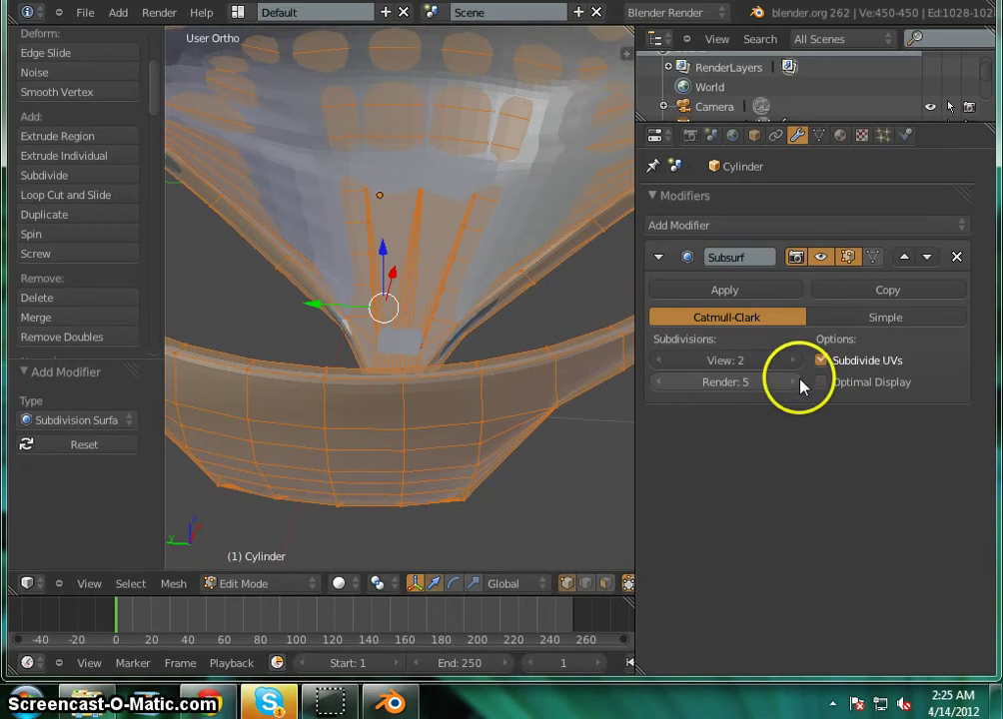
scroll(412, 186, up, 3)
scroll(411, 187, down, 3)
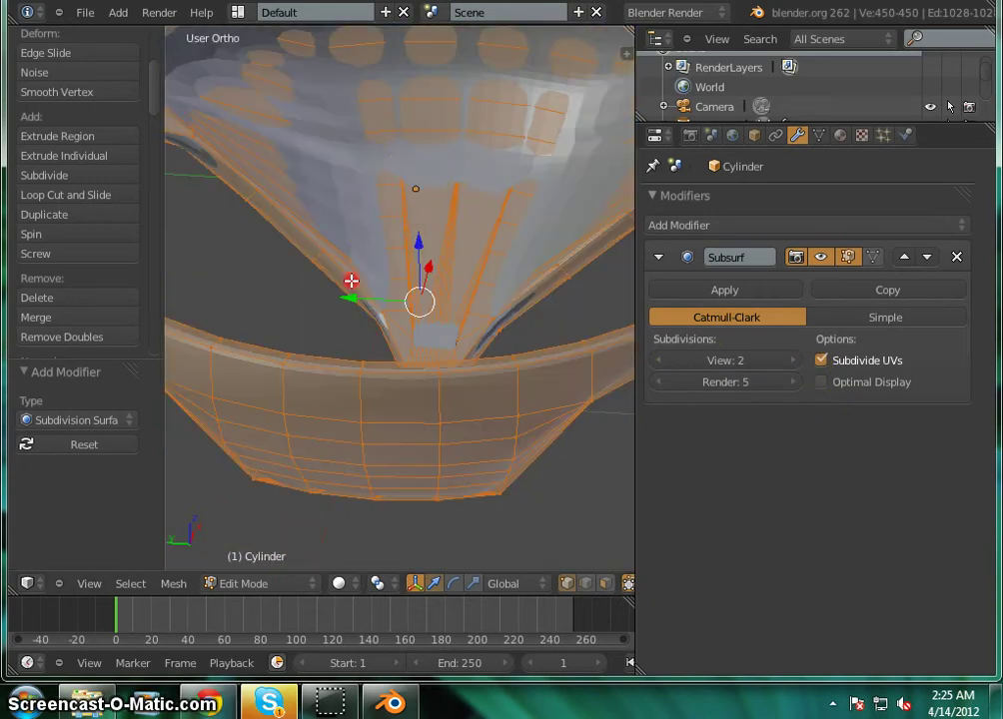
middle_drag(350, 281, 346, 347)
scroll(395, 100, up, 2)
scroll(395, 100, down, 6)
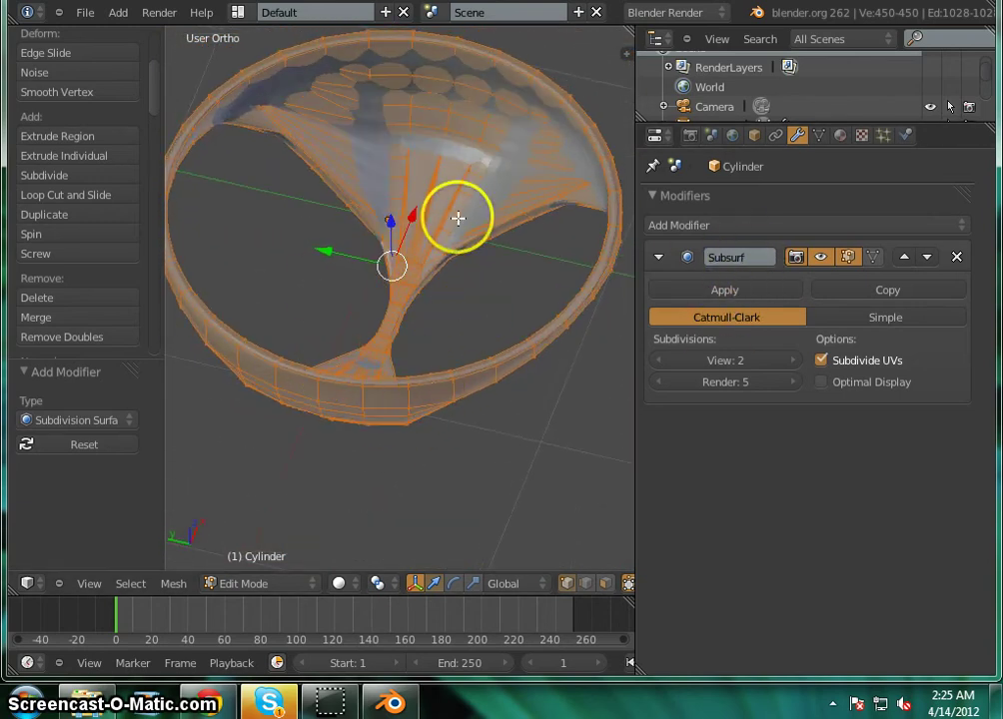
middle_drag(457, 218, 441, 105)
middle_drag(385, 306, 450, 88)
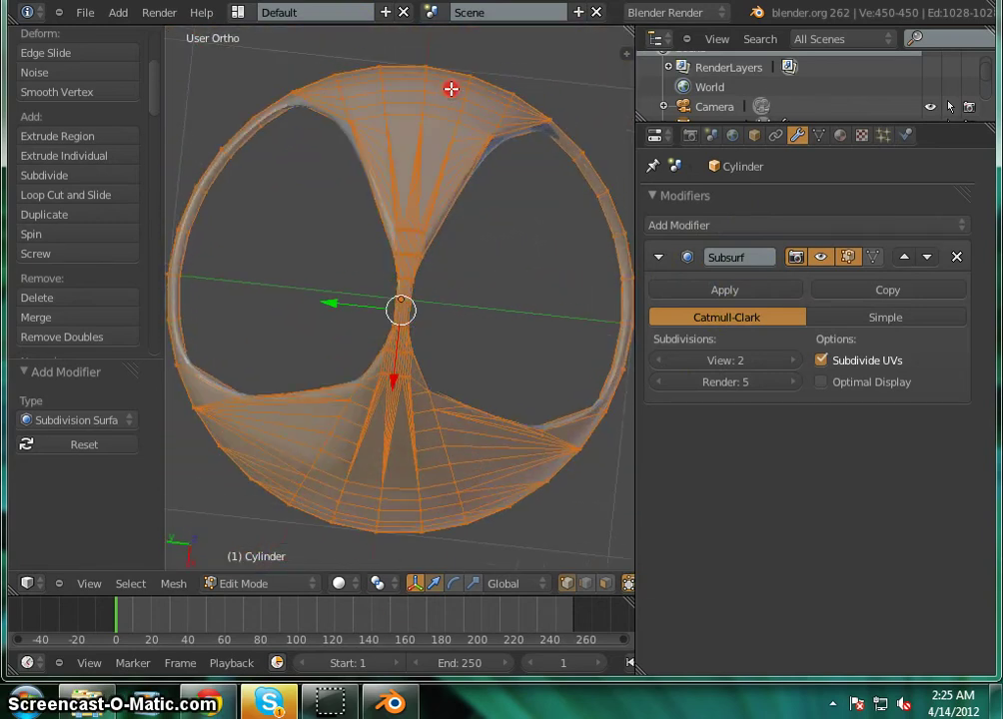
Inspect the mesh's faceting at the reduced view subdivisions, from the outer surface round to the rim and inner bowl.
middle_drag(397, 420, 244, 406)
scroll(324, 383, up, 6)
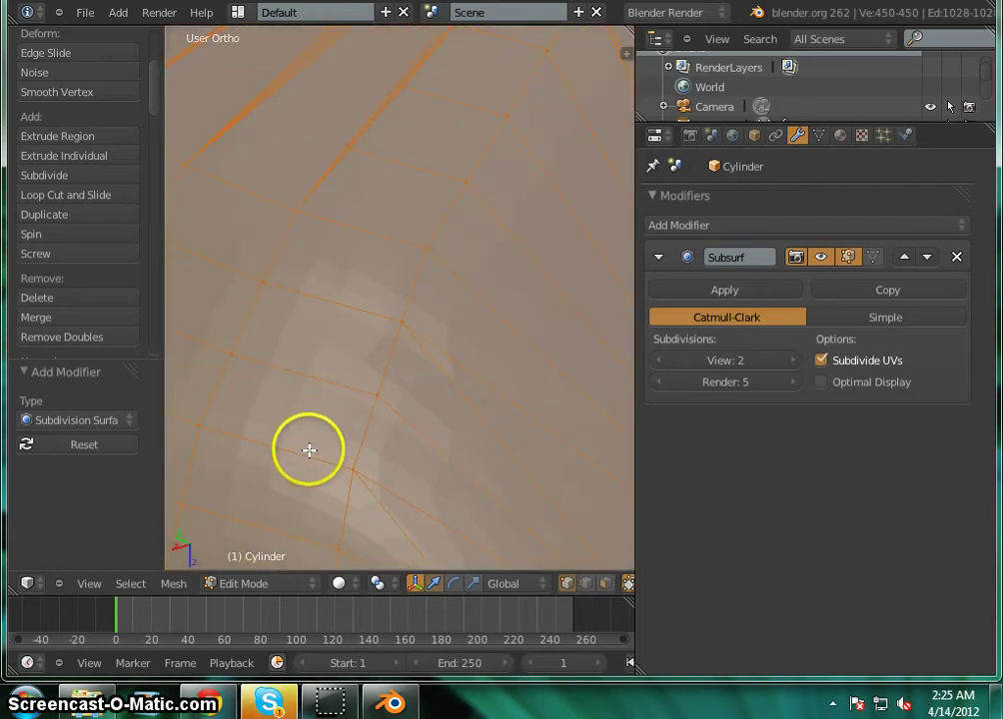
scroll(356, 304, down, 11)
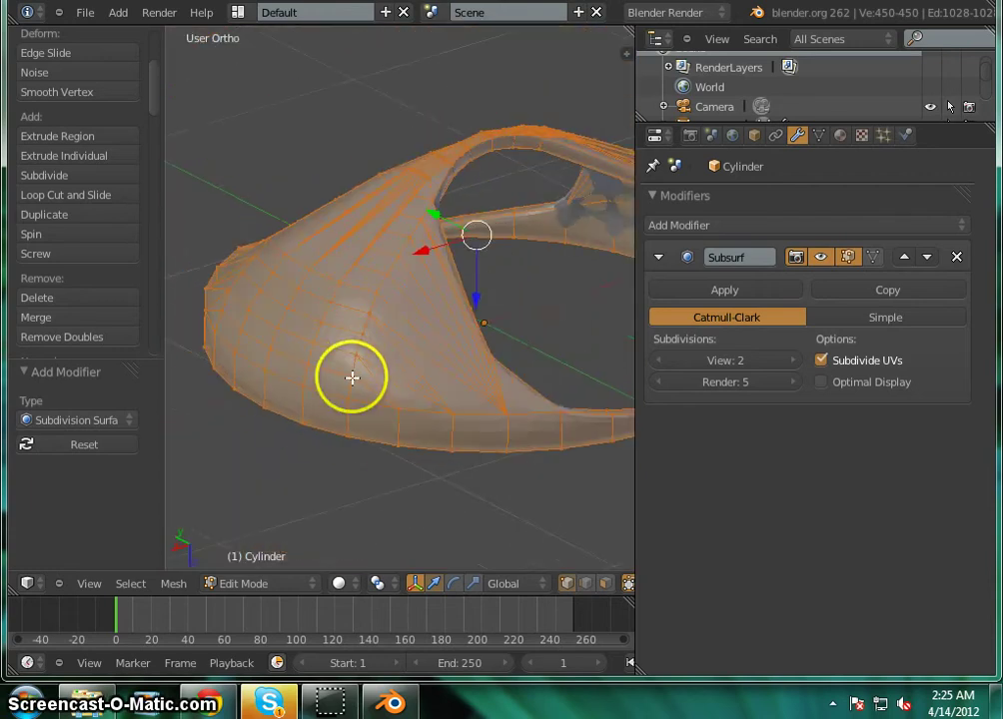
middle_drag(496, 431, 400, 449)
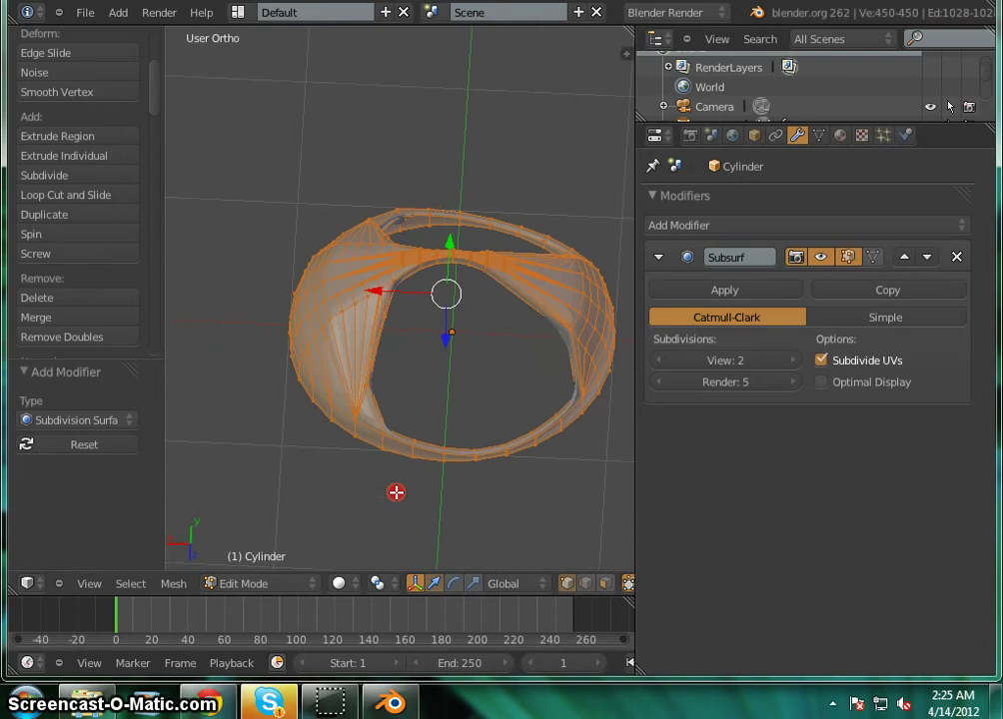
middle_drag(433, 198, 418, 506)
middle_drag(374, 186, 505, 348)
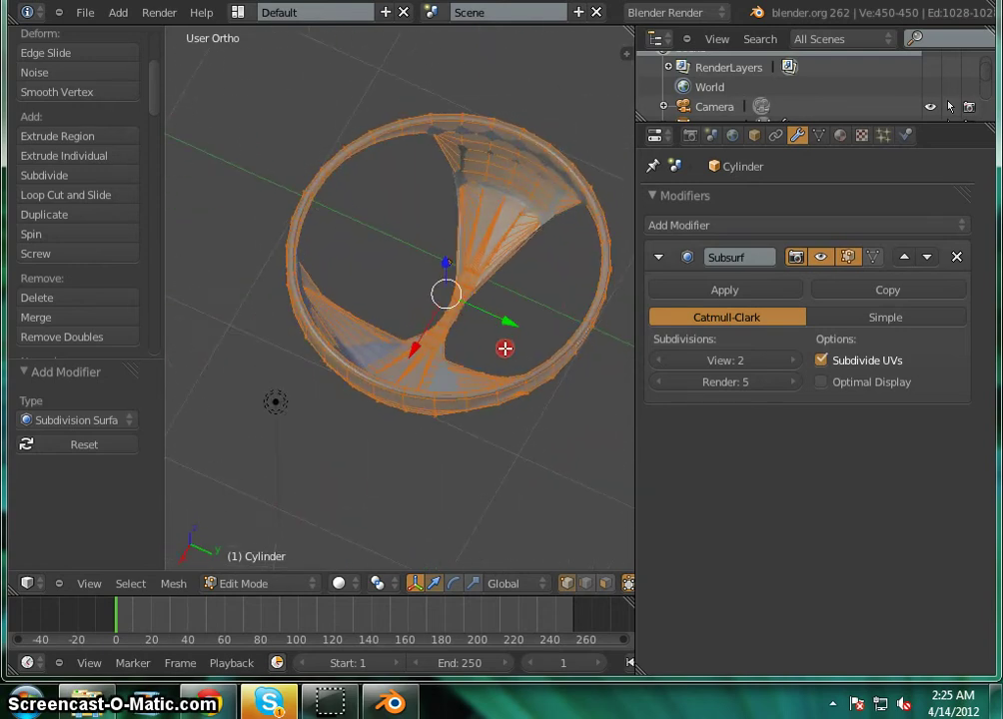
mouse_move(543, 291)
middle_down()
mouse_move(500, 296)
mouse_move(539, 297)
middle_up()
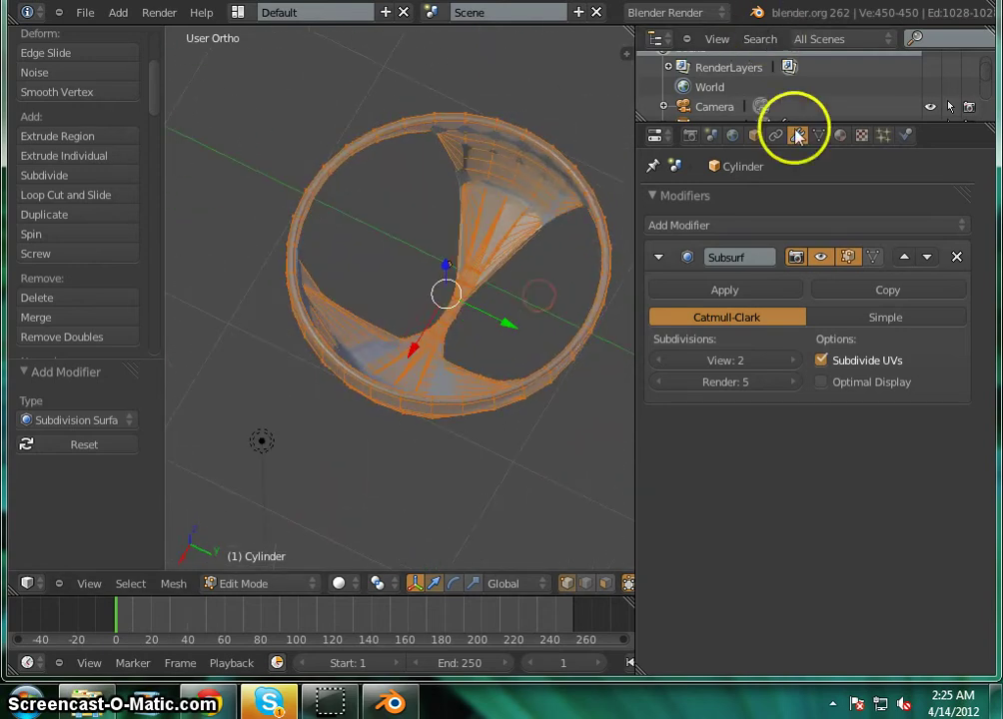
Enlarge the outliner so that all the scene's objects are listed.
scroll(800, 101, down, 2)
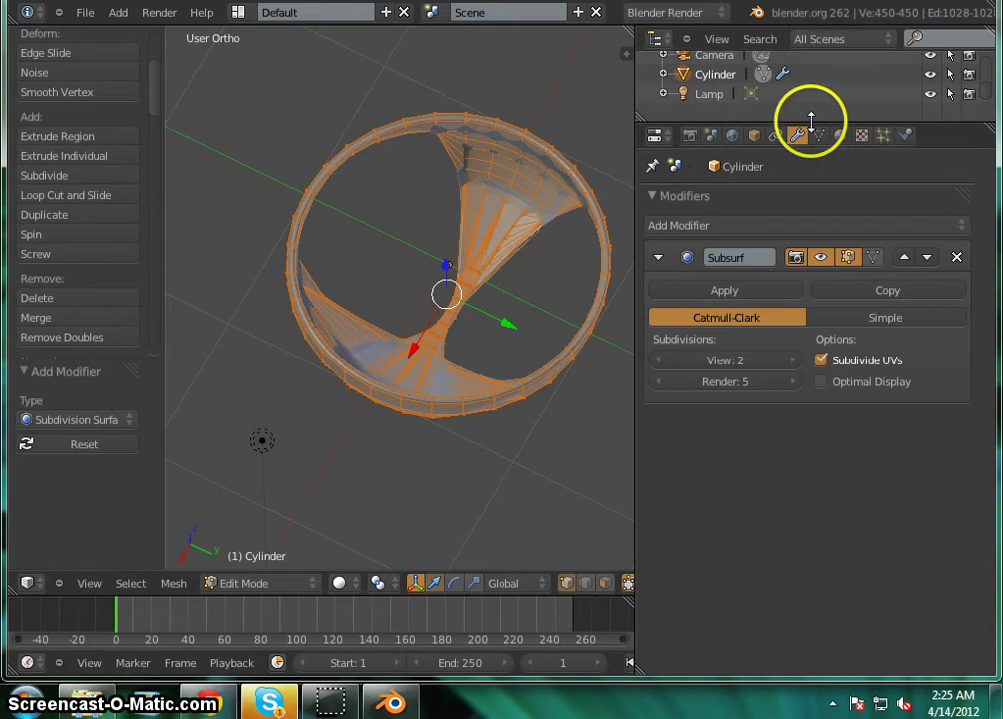
drag(813, 134, 811, 236)
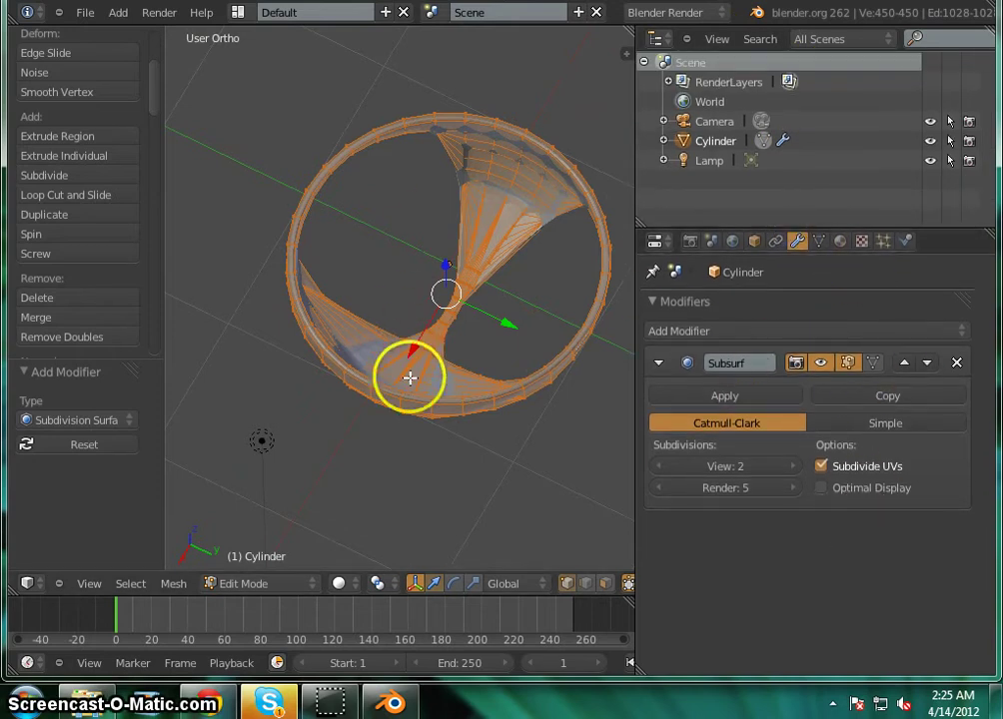
Switch the cylinder from Edit Mode to Object Mode.
middle_drag(410, 375, 289, 300)
middle_drag(483, 277, 356, 260)
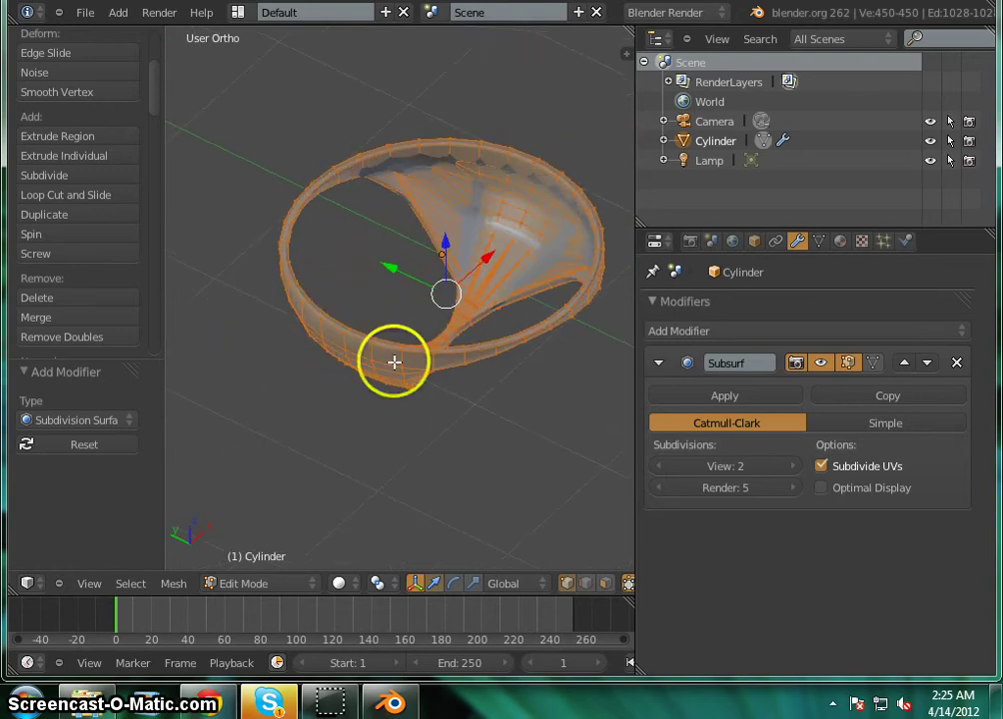
click(286, 585)
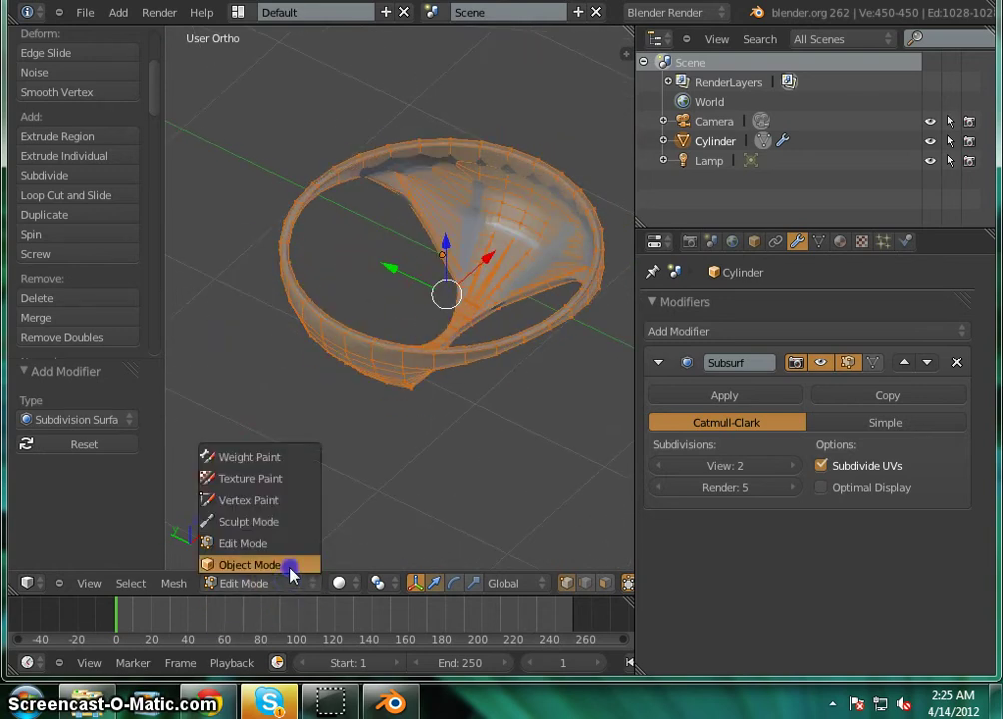
click(291, 565)
Raise the Subsurf modifier's view subdivisions to 5 in Object Mode and check the smoothed bowl up close.
middle_drag(304, 458, 334, 432)
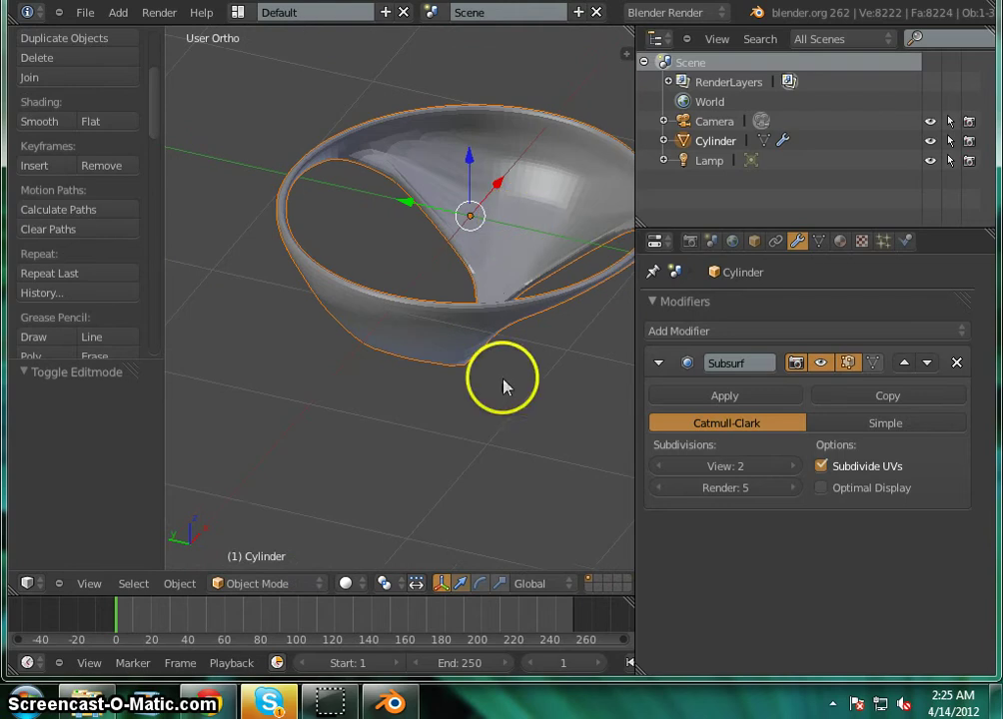
click(772, 465)
click(778, 466)
click(777, 465)
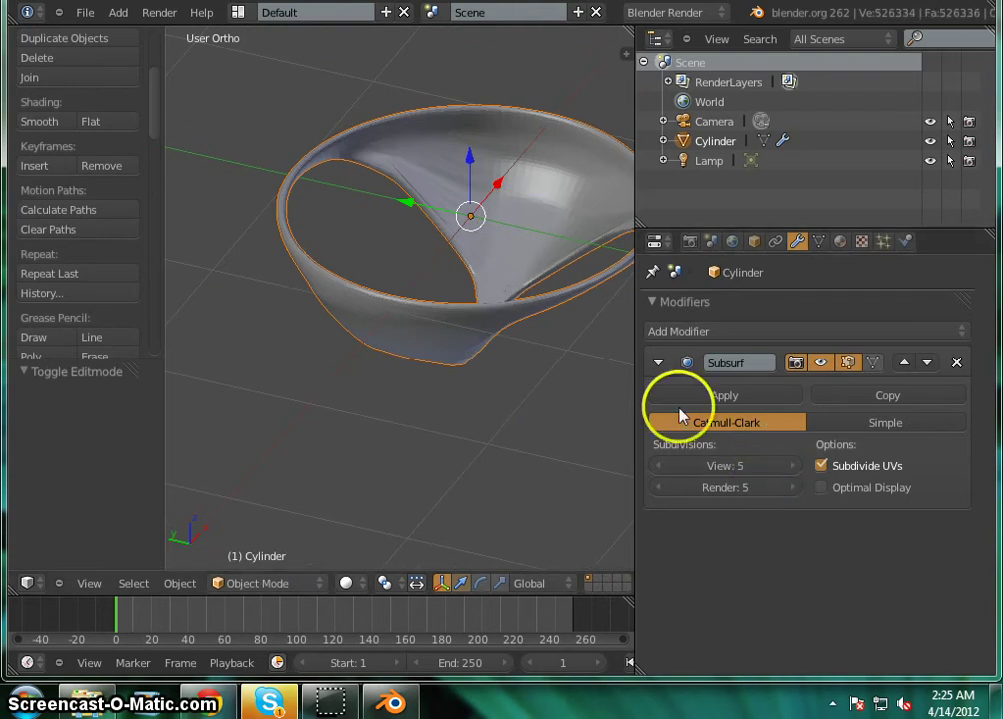
scroll(431, 308, up, 4)
middle_drag(460, 306, 340, 366)
scroll(389, 312, down, 3)
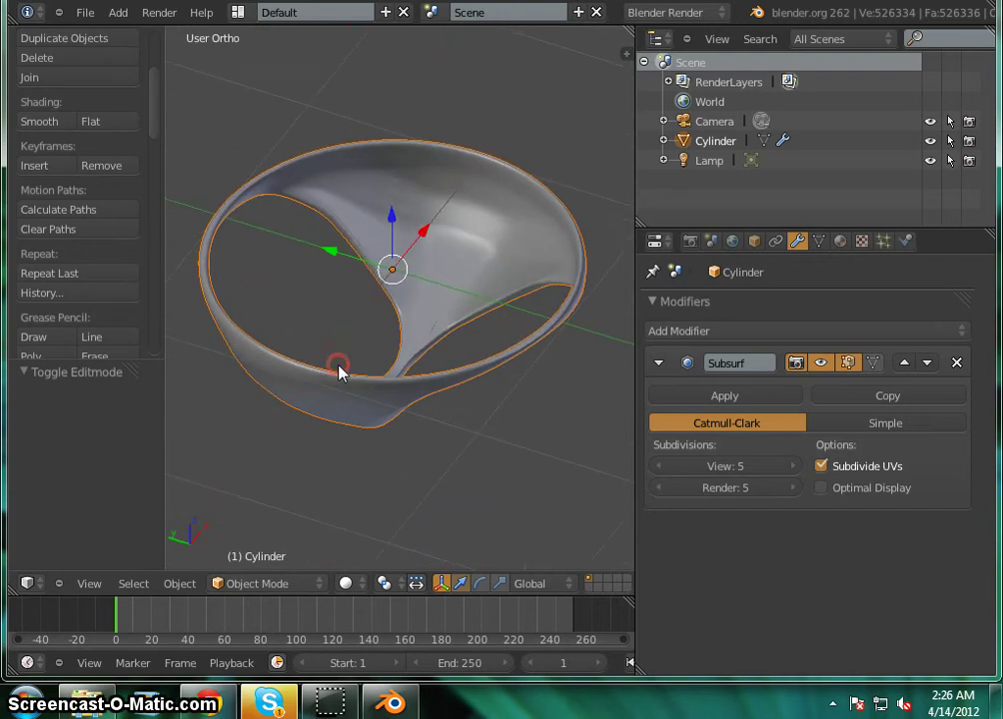
Lower the Subsurf modifier's view subdivisions back to 2.
click(679, 464)
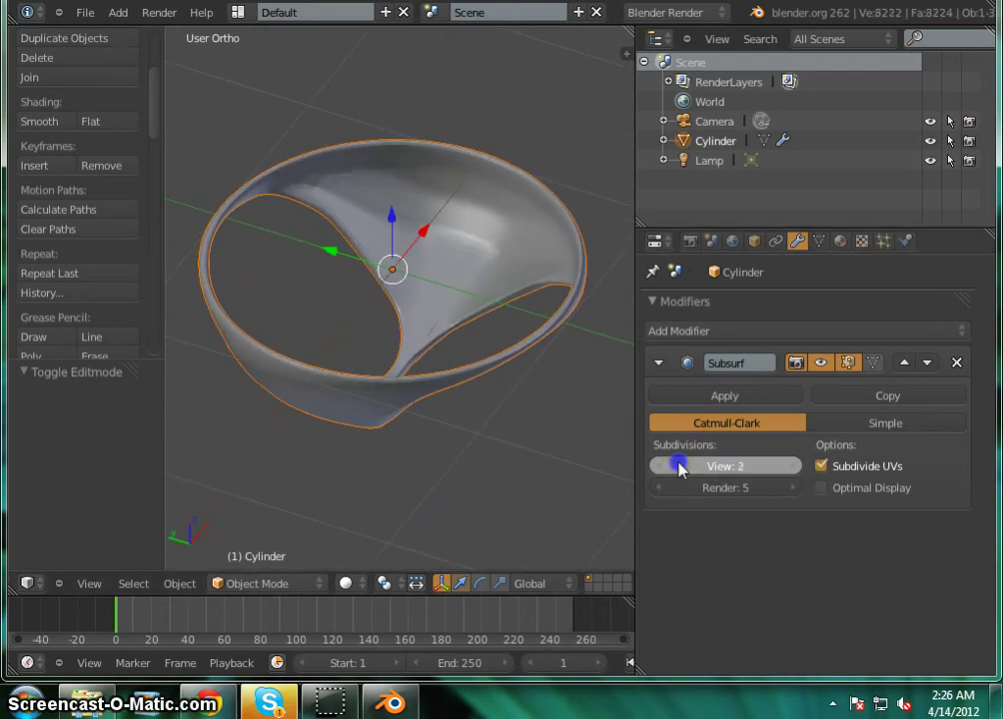
click(679, 466)
click(783, 470)
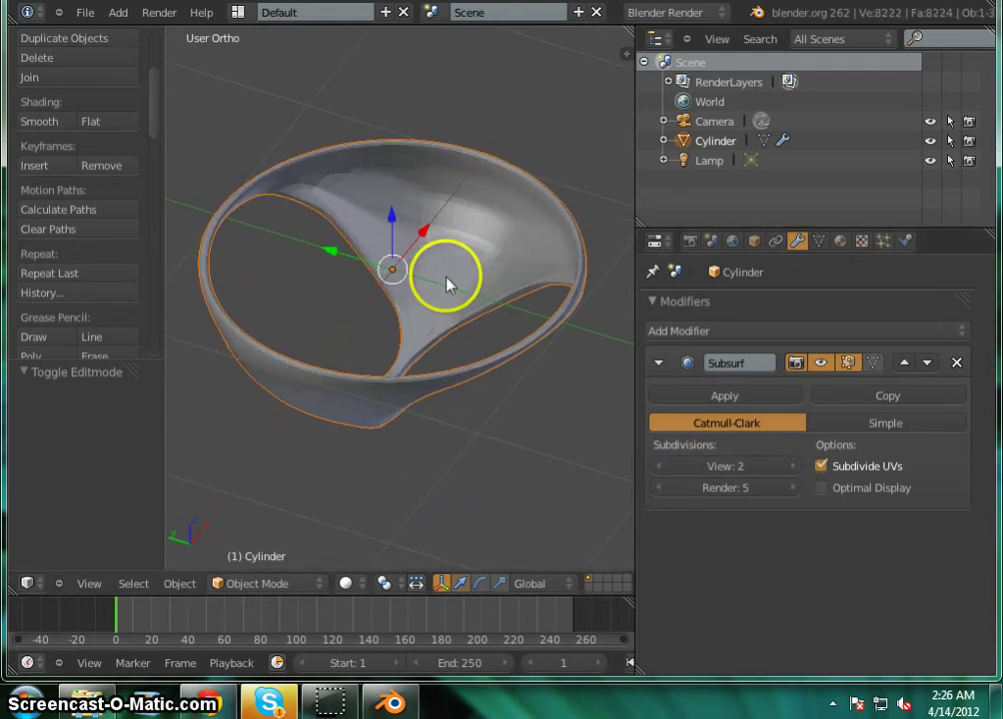
Examine the bowl in Object Mode from a distance and up close to judge its smoothness at the lower view level.
scroll(446, 279, down, 4)
right_click(373, 318)
middle_drag(374, 318, 360, 358)
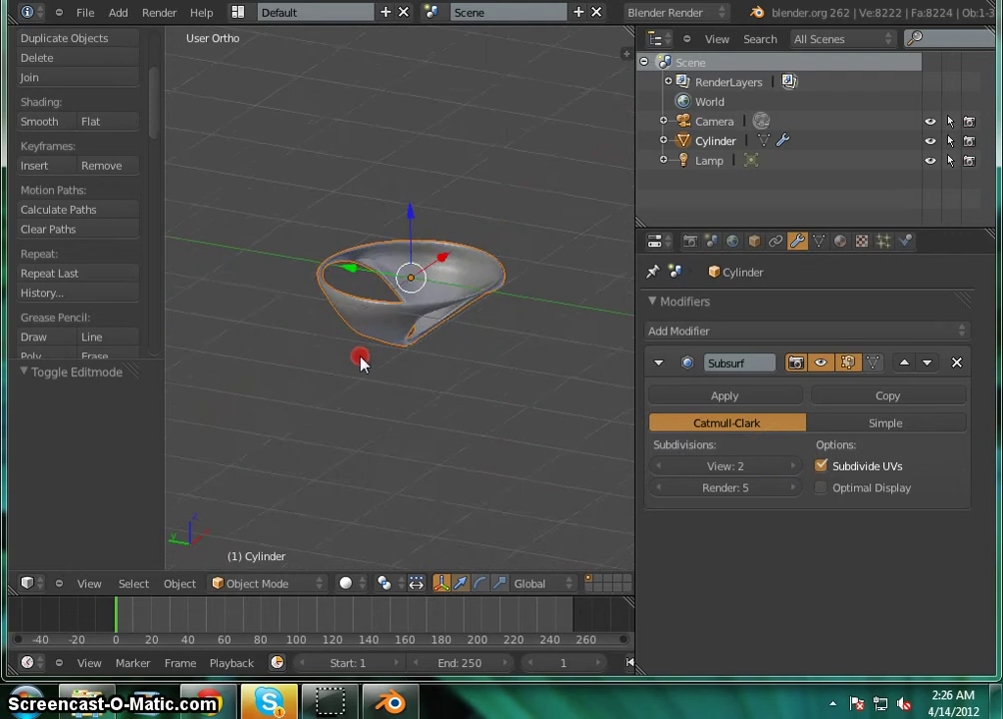
scroll(447, 287, down, 4)
mouse_move(511, 300)
middle_down()
mouse_move(392, 316)
mouse_move(416, 279)
mouse_move(469, 250)
mouse_move(449, 276)
mouse_move(340, 297)
mouse_move(294, 334)
mouse_move(413, 428)
mouse_move(522, 314)
mouse_move(388, 161)
mouse_move(253, 226)
mouse_move(292, 468)
mouse_move(304, 485)
mouse_move(428, 202)
mouse_move(501, 190)
mouse_move(377, 392)
mouse_move(271, 388)
mouse_move(276, 397)
mouse_move(458, 383)
mouse_move(303, 394)
mouse_move(347, 382)
mouse_move(336, 417)
mouse_move(336, 404)
middle_up()
scroll(470, 250, up, 11)
scroll(495, 294, up, 3)
scroll(342, 322, down, 2)
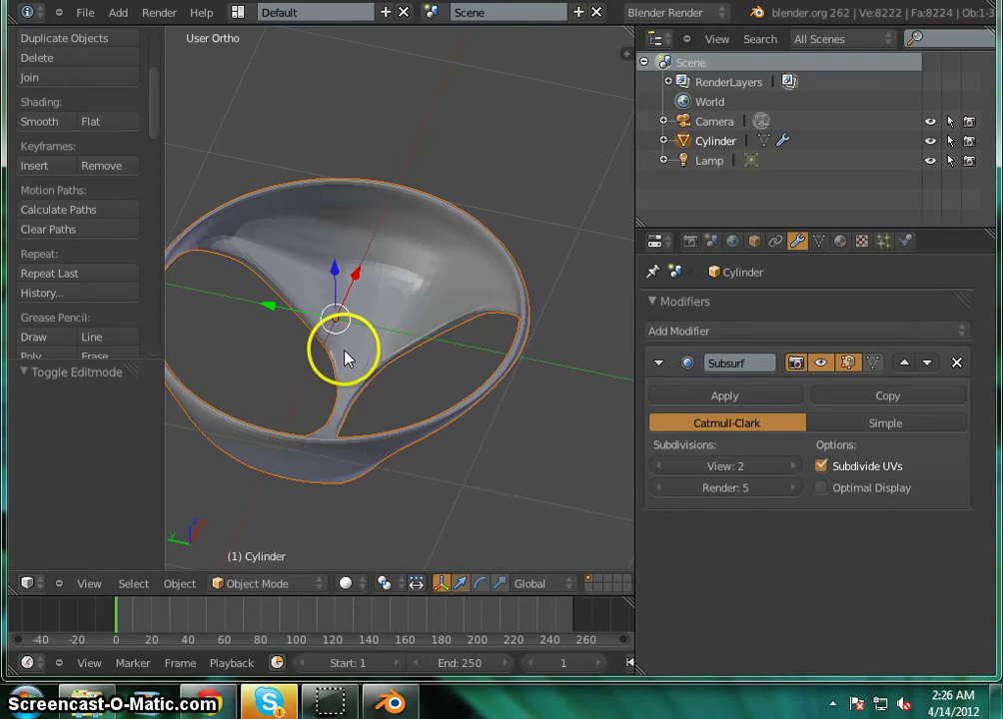
mouse_move(346, 354)
middle_down()
mouse_move(499, 293)
mouse_move(405, 340)
mouse_move(392, 384)
mouse_move(414, 327)
mouse_move(379, 361)
middle_up()
scroll(419, 284, down, 2)
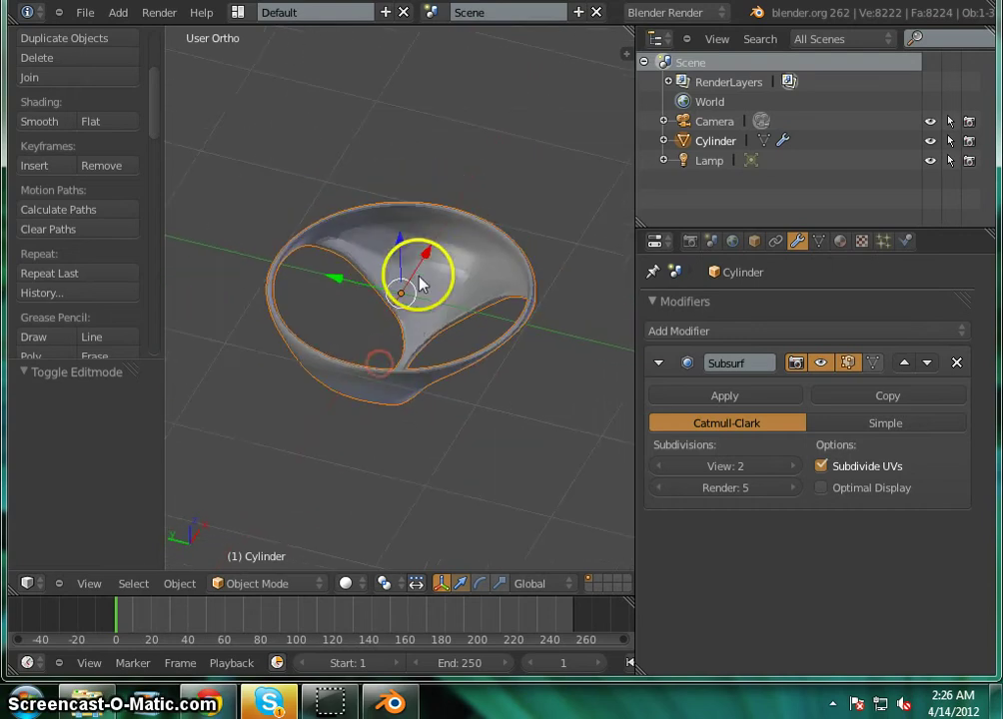
Save the current Blender file.
click(82, 14)
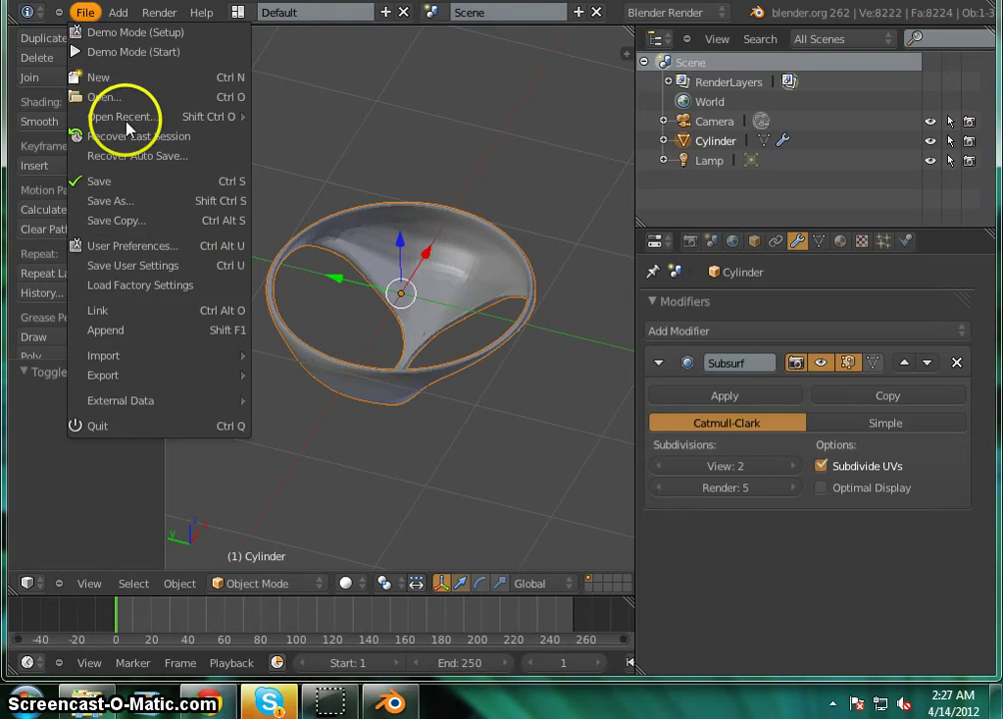
click(127, 183)
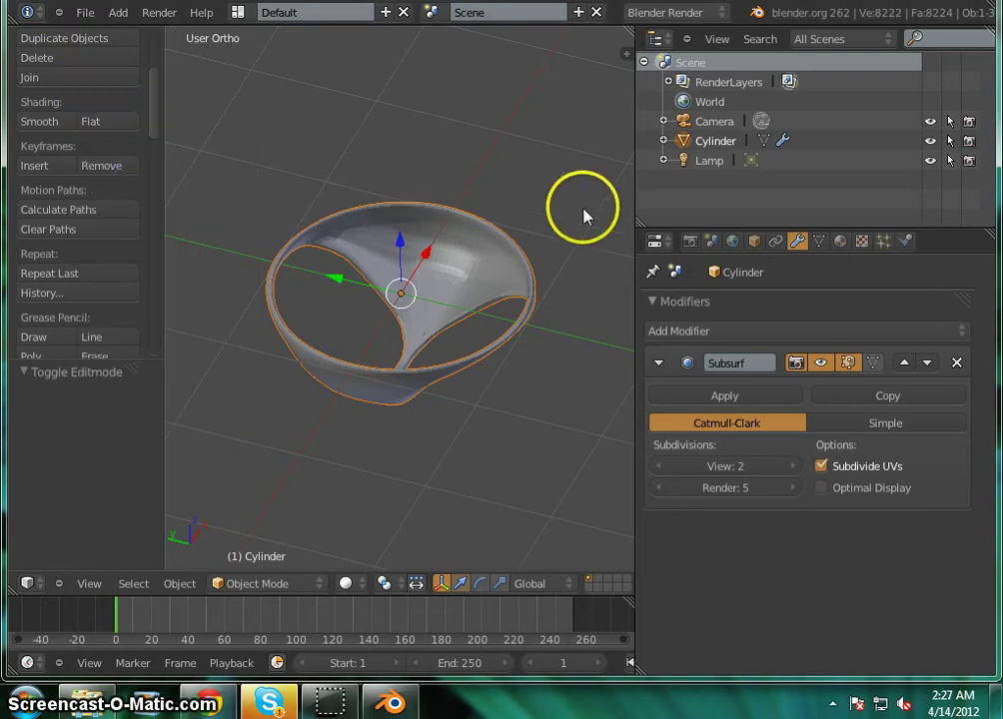
scroll(390, 239, down, 2)
scroll(389, 242, down, 4)
scroll(400, 270, up, 2)
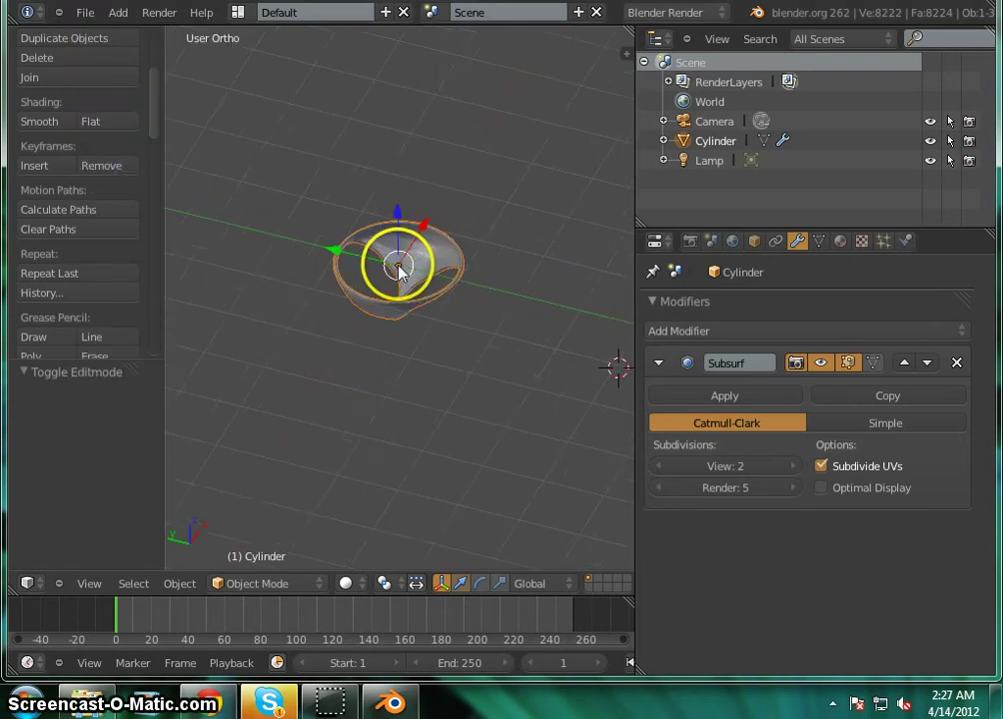
scroll(388, 359, down, 1)
middle_drag(388, 360, 367, 319)
scroll(385, 231, down, 2)
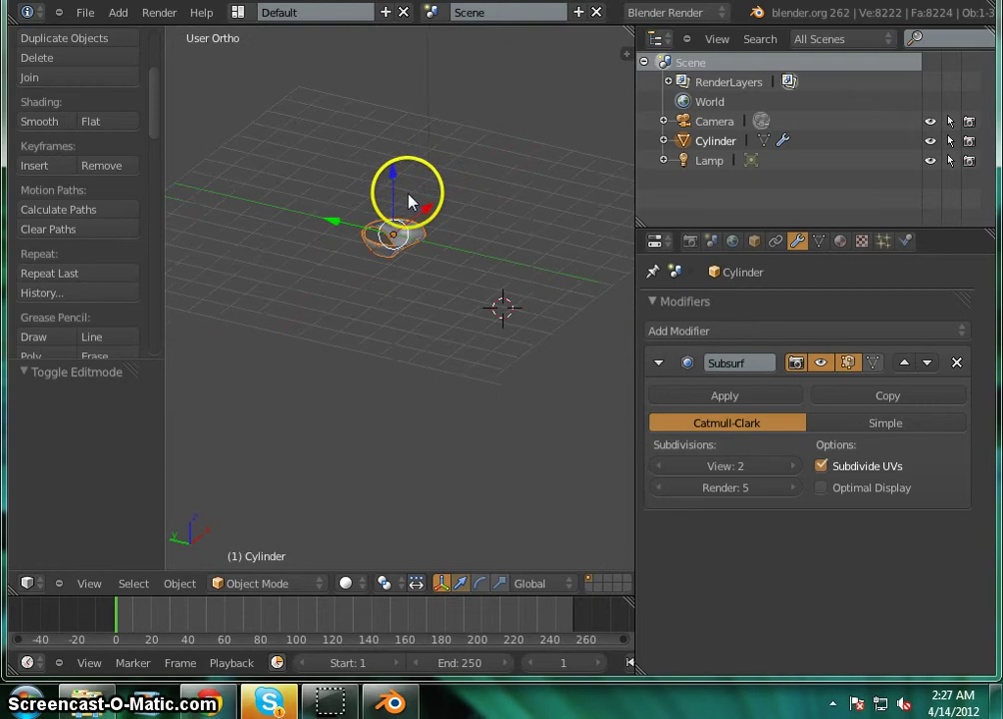
scroll(408, 195, up, 1)
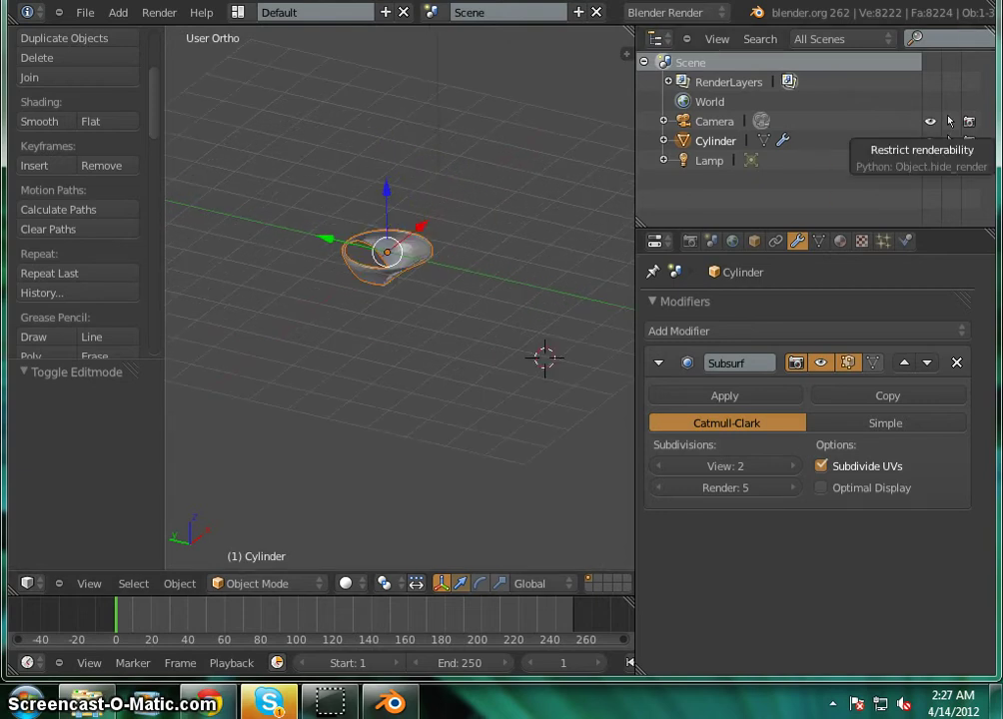
Close the saved Blender session, launch Blender again with the default scene and dismiss the splash screen.
click(971, 1)
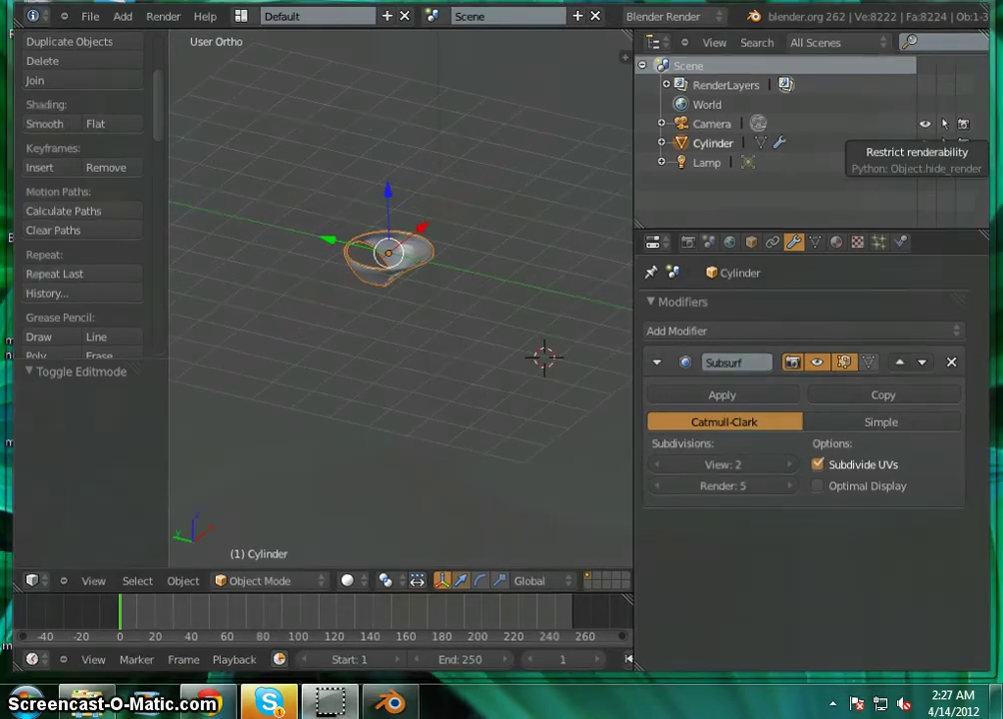
double_click(38, 105)
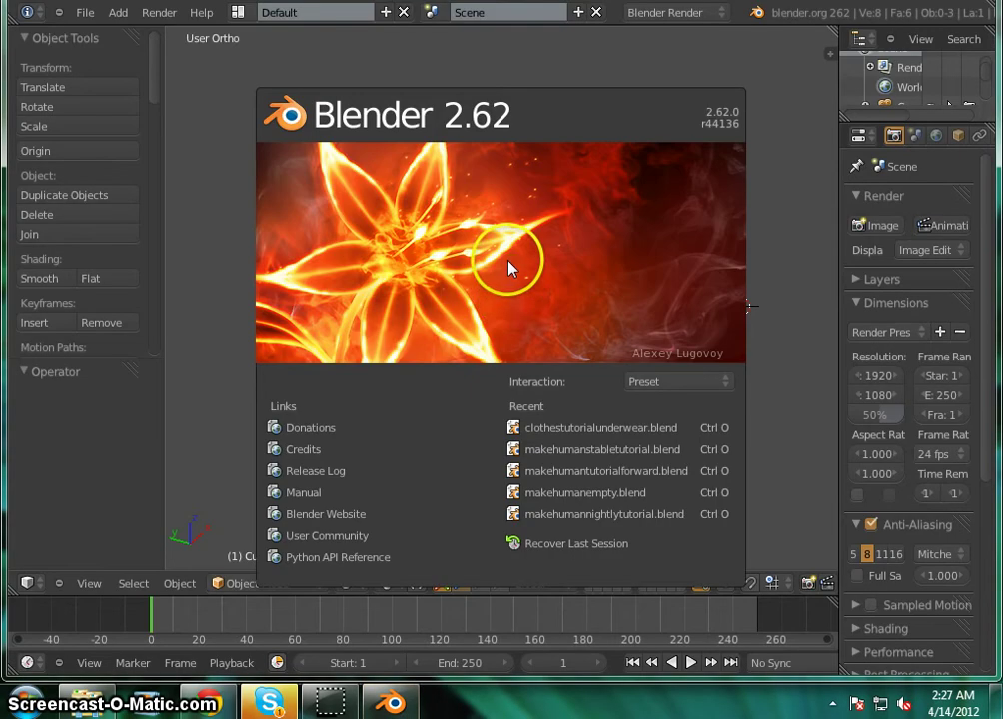
click(509, 267)
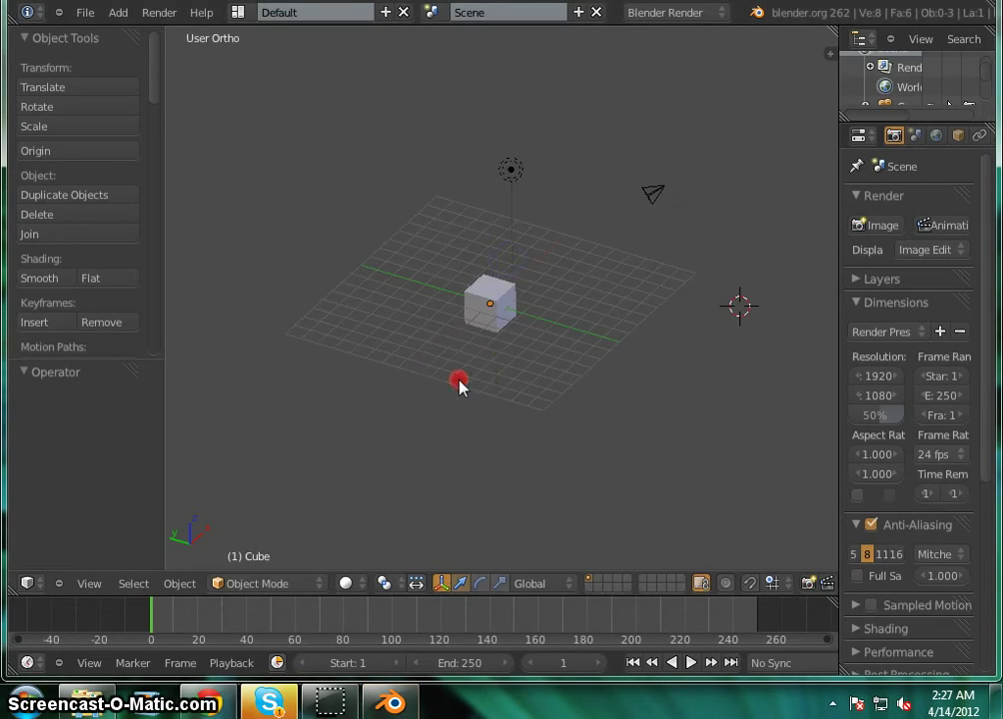
Delete the default cube from the new scene.
middle_drag(458, 380, 490, 406)
scroll(491, 305, up, 4)
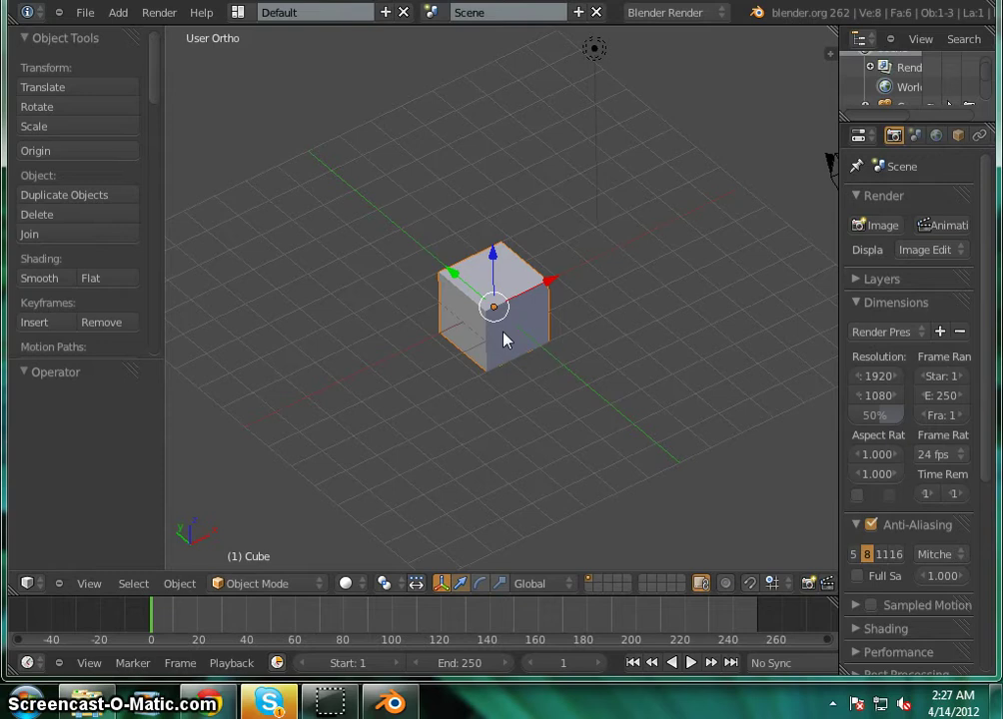
key(x)
click(505, 336)
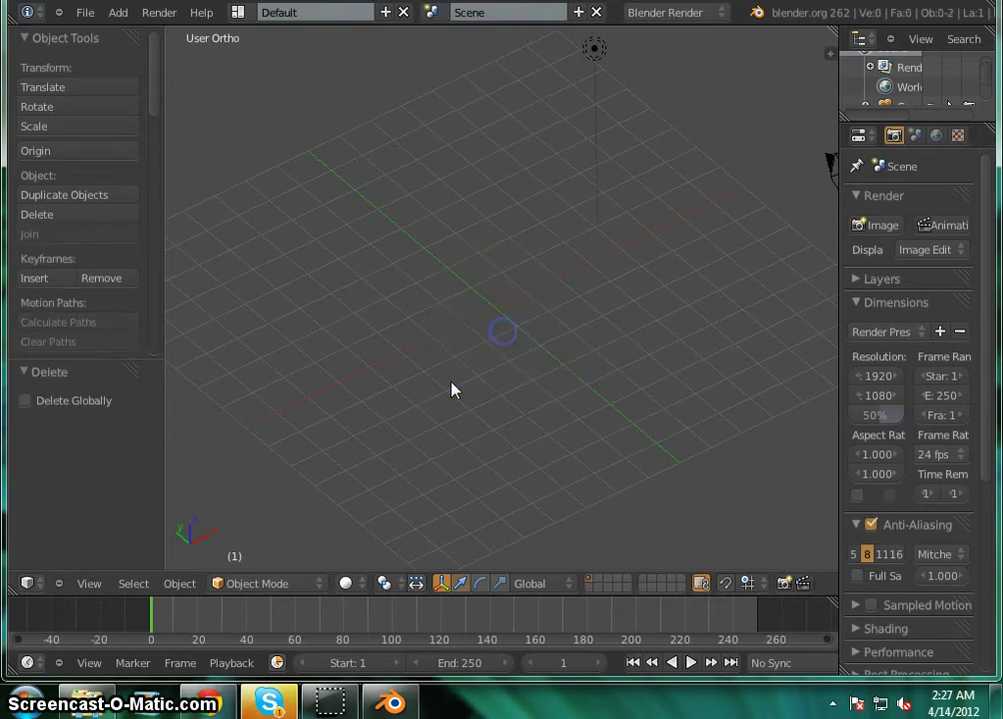
Add a cylinder mesh to the empty scene.
middle_drag(508, 382, 460, 390)
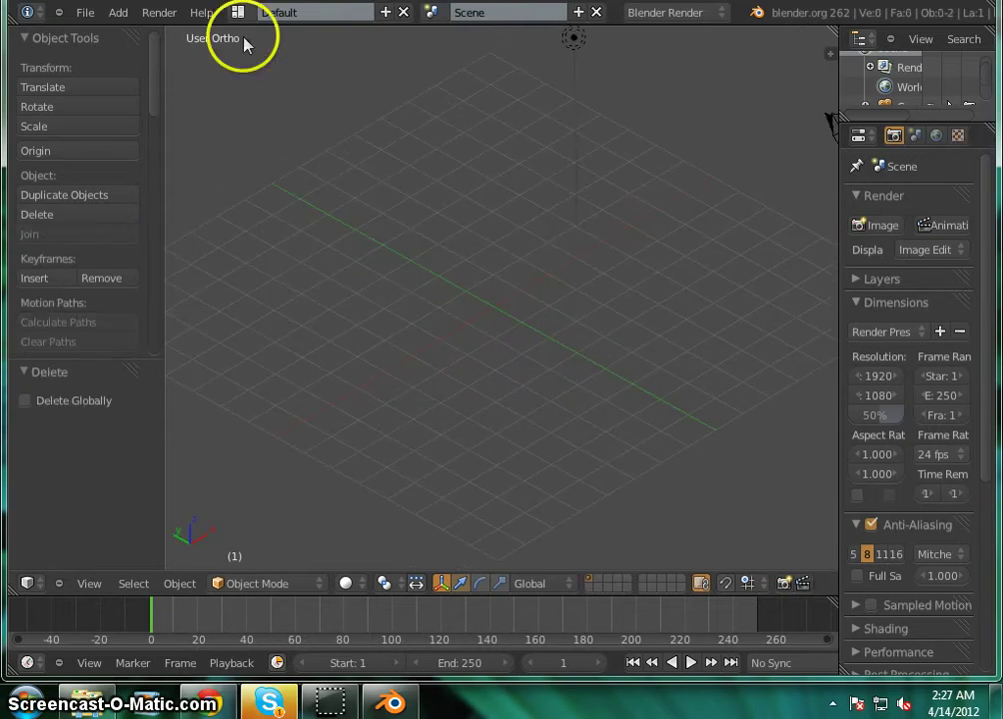
click(117, 13)
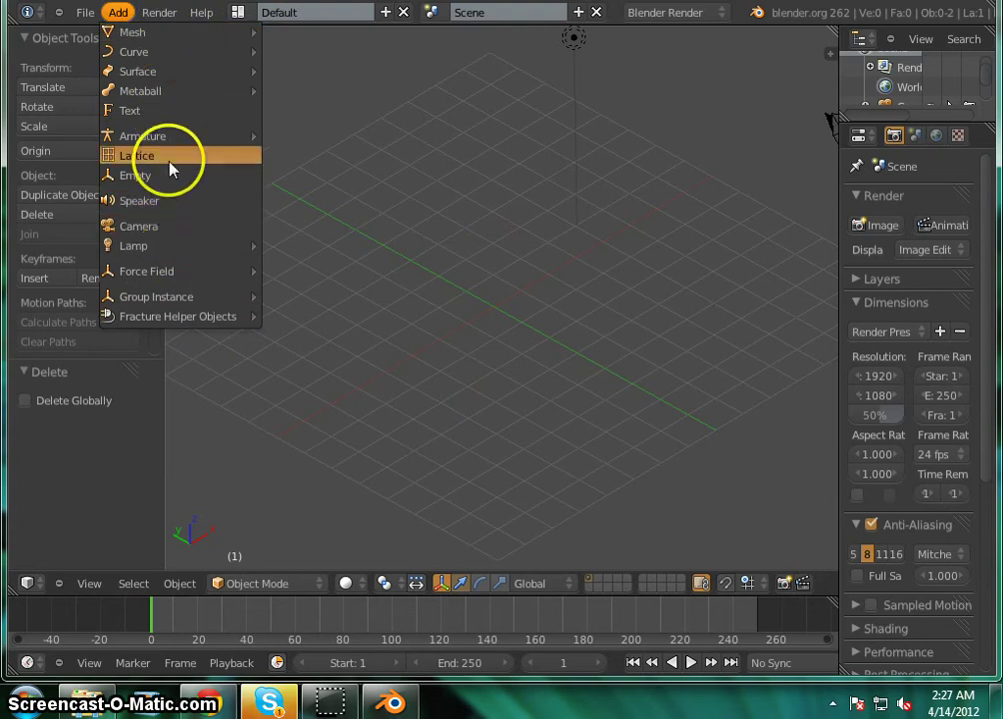
mouse_move(236, 42)
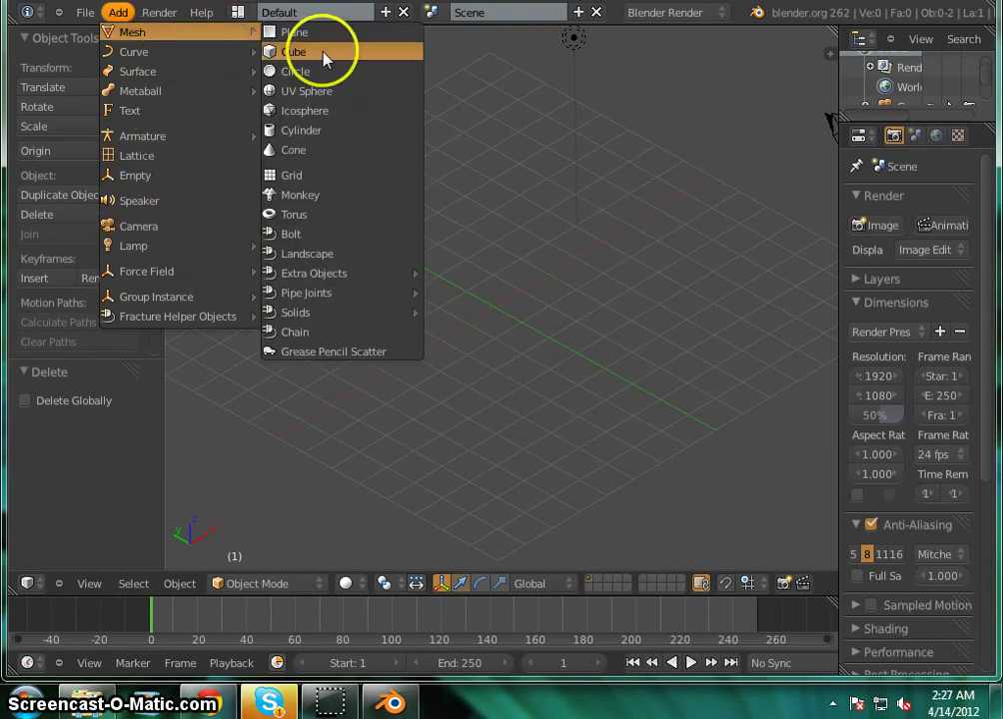
click(345, 130)
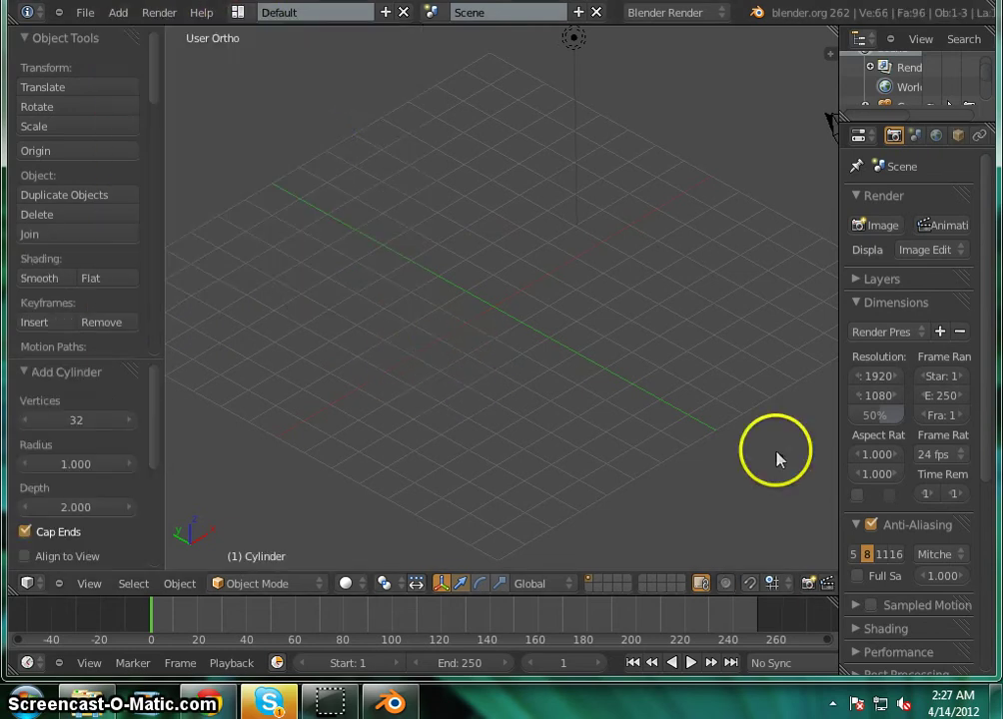
Widen the properties area and set the cylinder's location to X 0, Y 0, Z 0.
drag(837, 255, 661, 259)
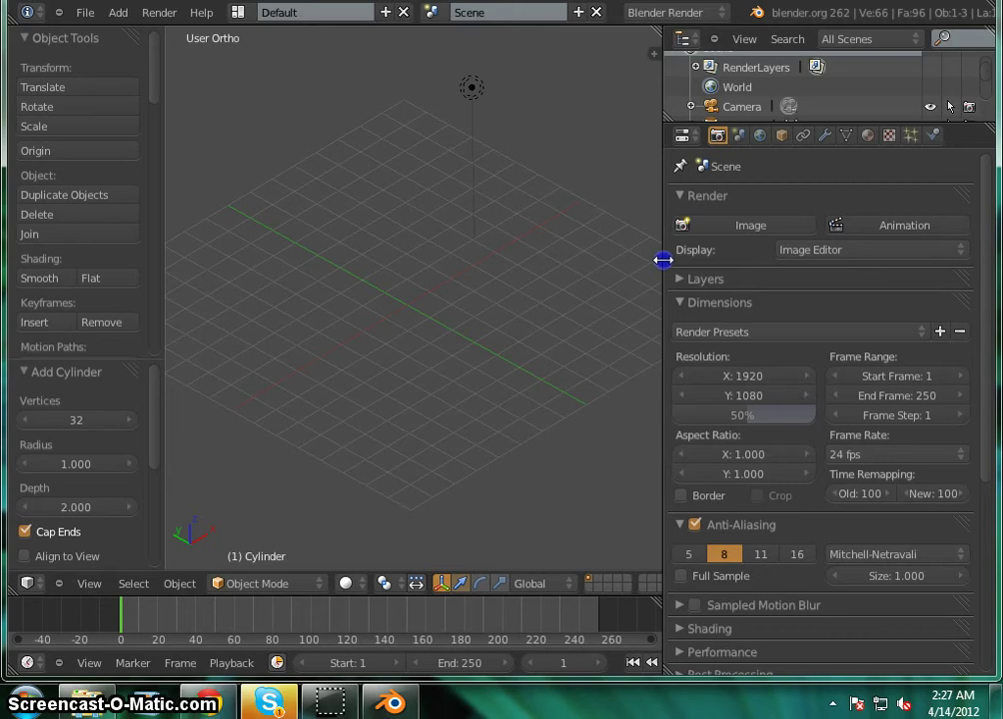
click(780, 138)
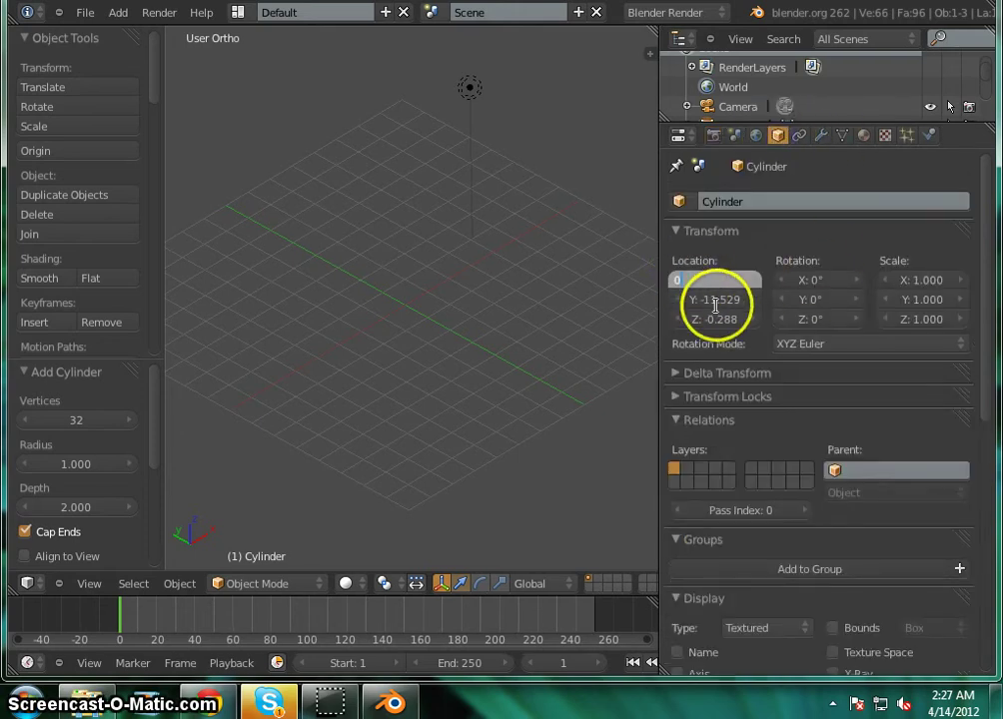
key(Return)
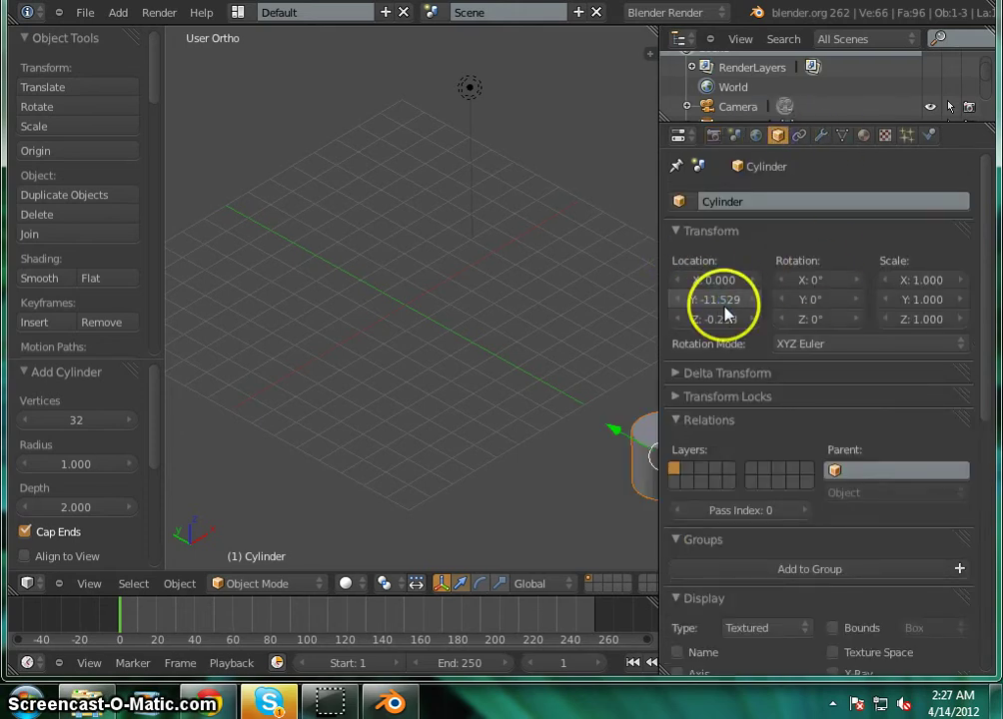
click(723, 305)
text(0)
key(Return)
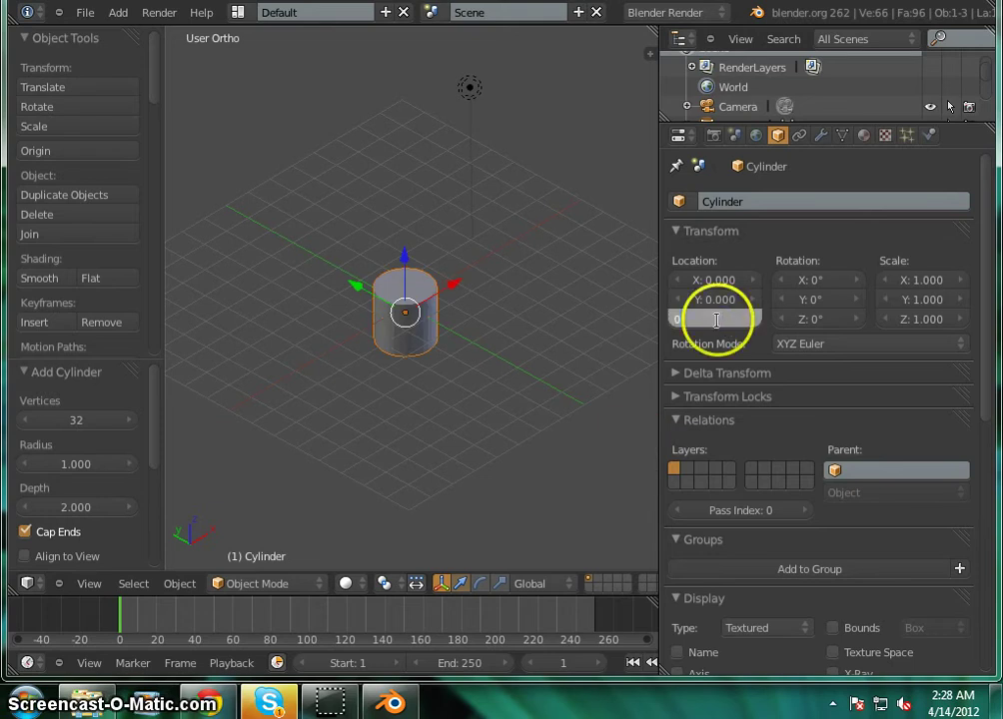
click(716, 319)
text(0)
key(Return)
Examine the centred cylinder from several angles and zoom distances.
middle_drag(332, 437, 399, 390)
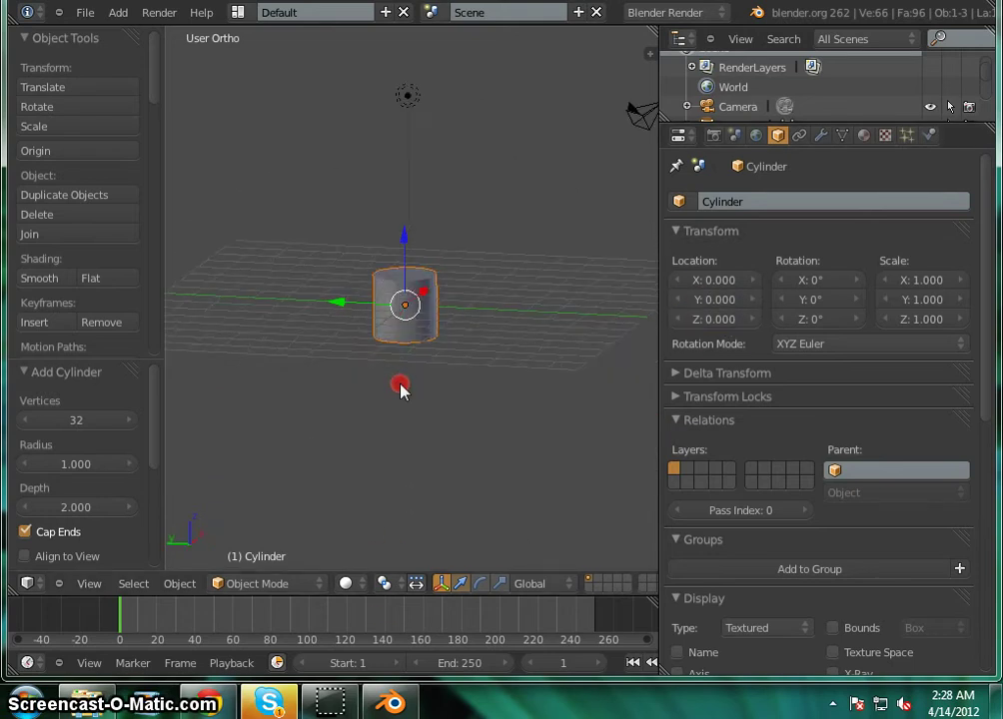
scroll(402, 403, up, 8)
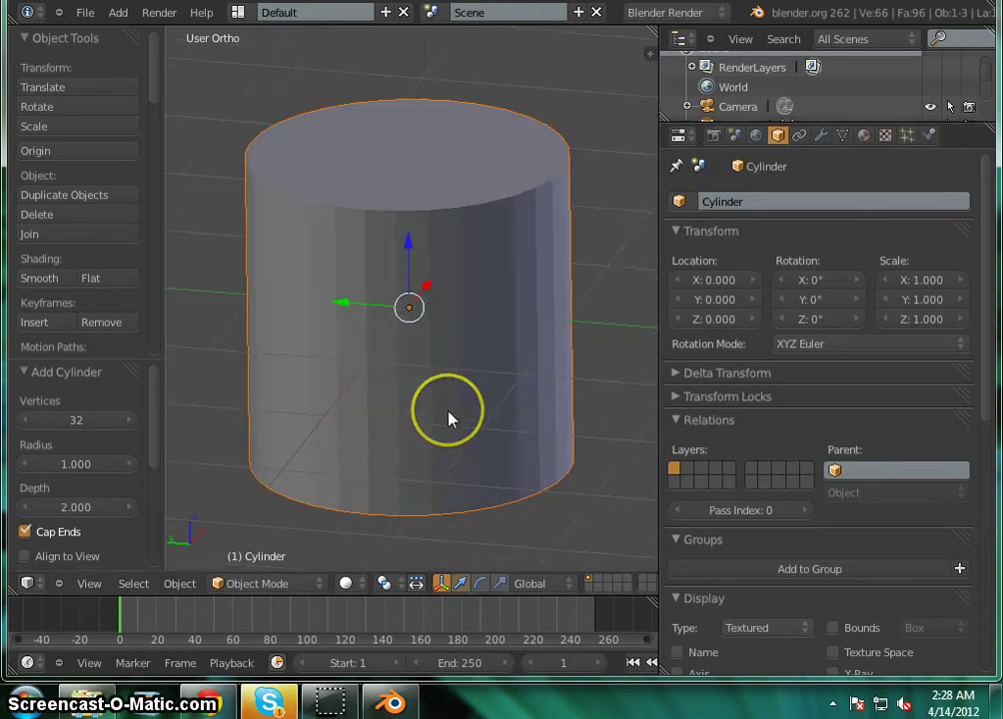
scroll(448, 420, down, 8)
mouse_move(409, 497)
middle_down()
mouse_move(445, 430)
mouse_move(498, 468)
mouse_move(388, 484)
mouse_move(391, 412)
mouse_move(414, 479)
mouse_move(322, 380)
mouse_move(322, 467)
mouse_move(383, 513)
mouse_move(356, 500)
middle_up()
mouse_move(388, 389)
middle_down()
mouse_move(352, 374)
mouse_move(433, 294)
mouse_move(409, 382)
mouse_move(424, 347)
middle_up()
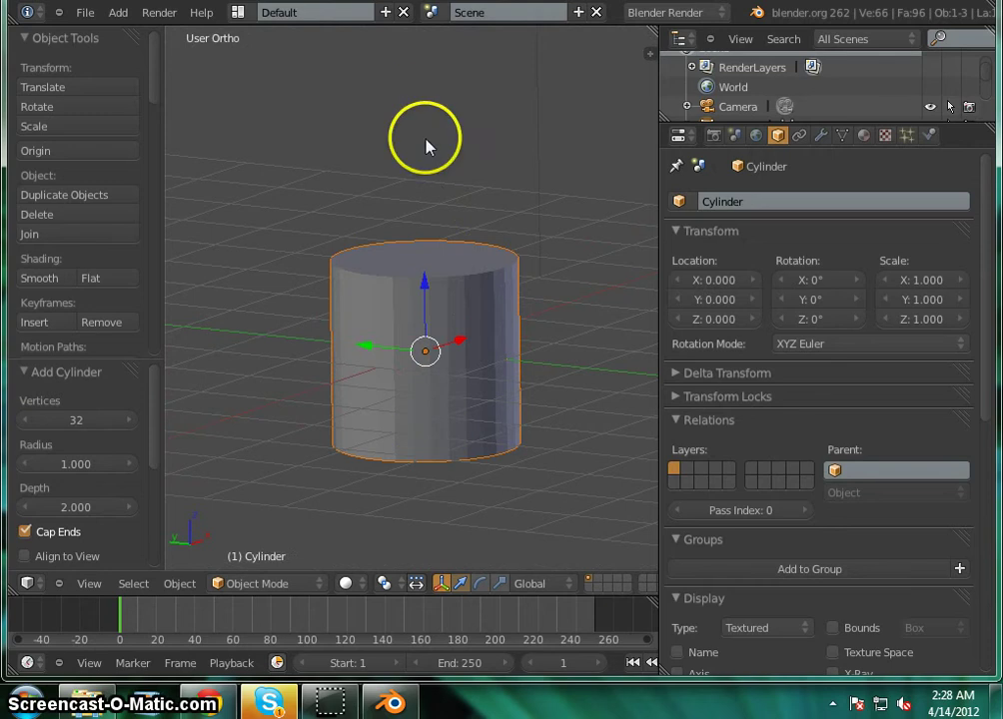
mouse_move(442, 395)
middle_down()
mouse_move(343, 372)
mouse_move(324, 419)
mouse_move(448, 358)
mouse_move(398, 354)
mouse_move(330, 366)
mouse_move(341, 376)
mouse_move(325, 388)
middle_up()
scroll(401, 355, down, 5)
scroll(409, 360, up, 5)
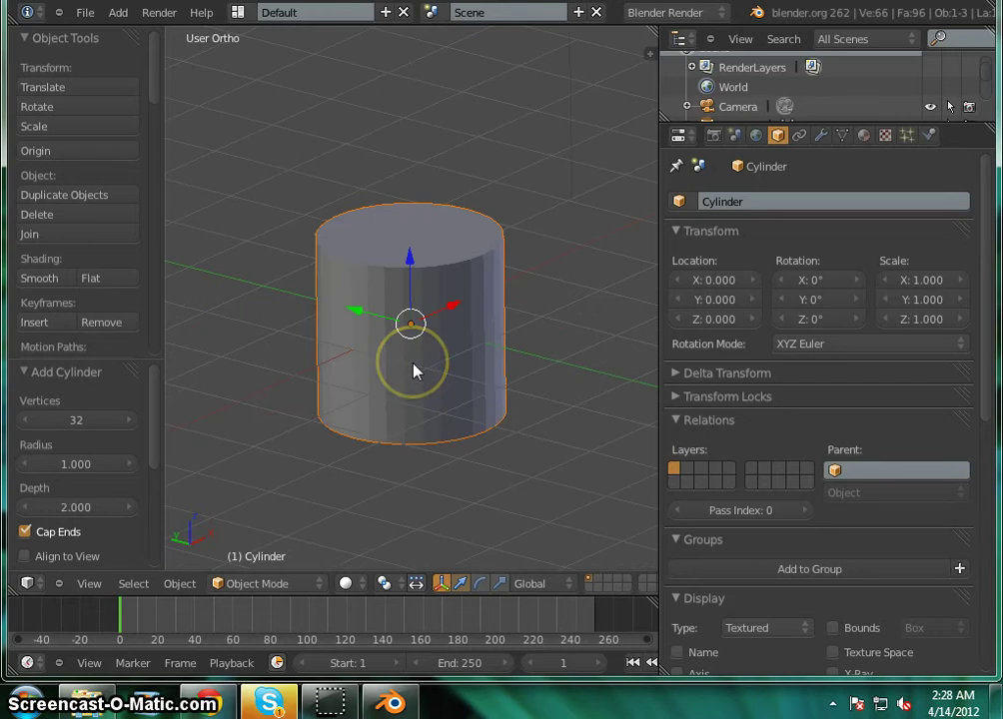
scroll(417, 369, up, 2)
scroll(417, 369, down, 3)
middle_drag(420, 372, 394, 460)
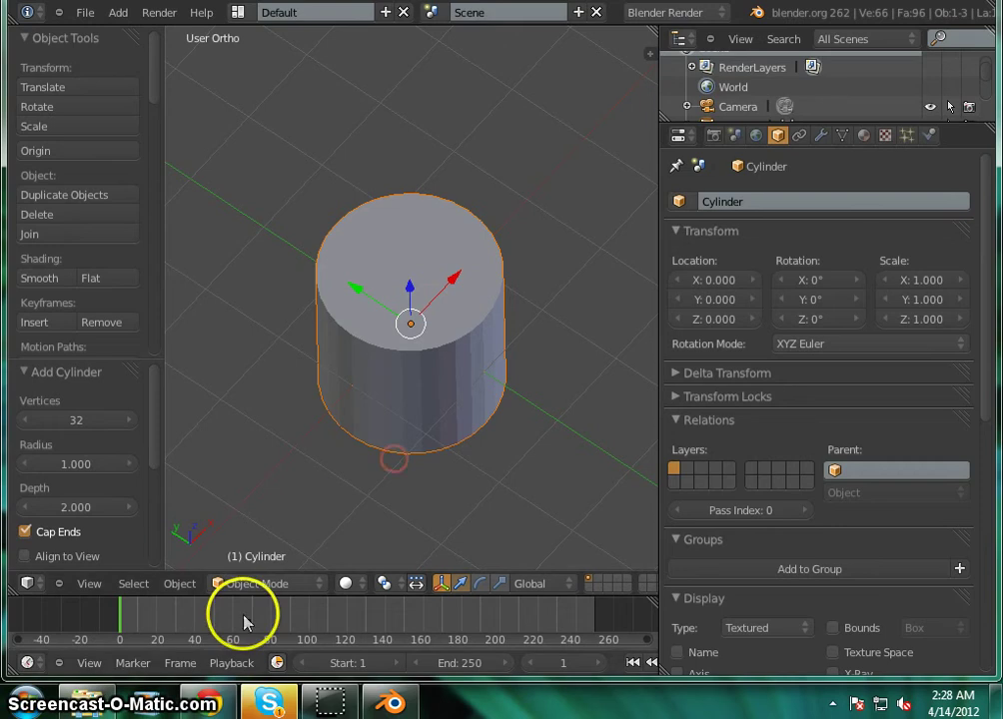
Switch the cylinder to Edit Mode and widen the 3D view.
click(254, 584)
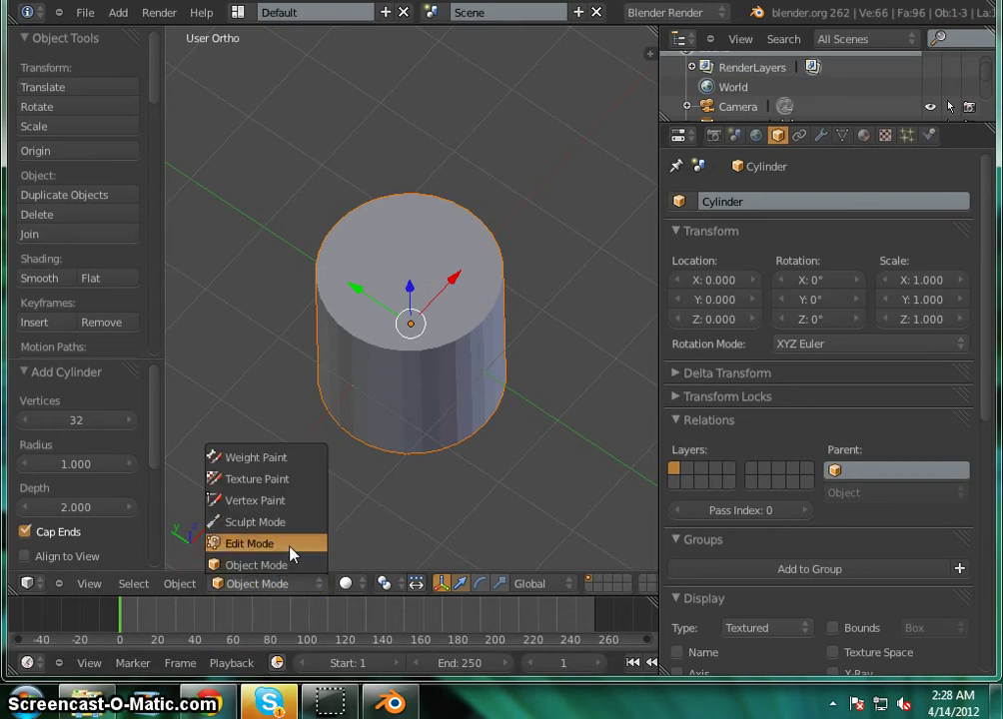
click(290, 548)
middle_drag(408, 253, 402, 280)
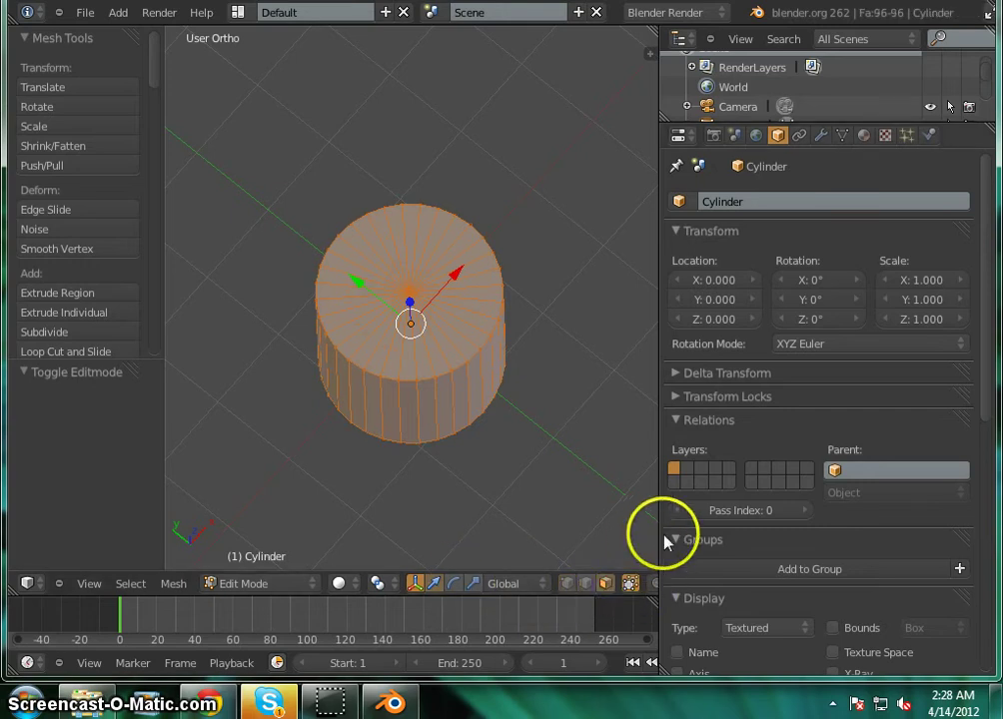
drag(659, 538, 818, 532)
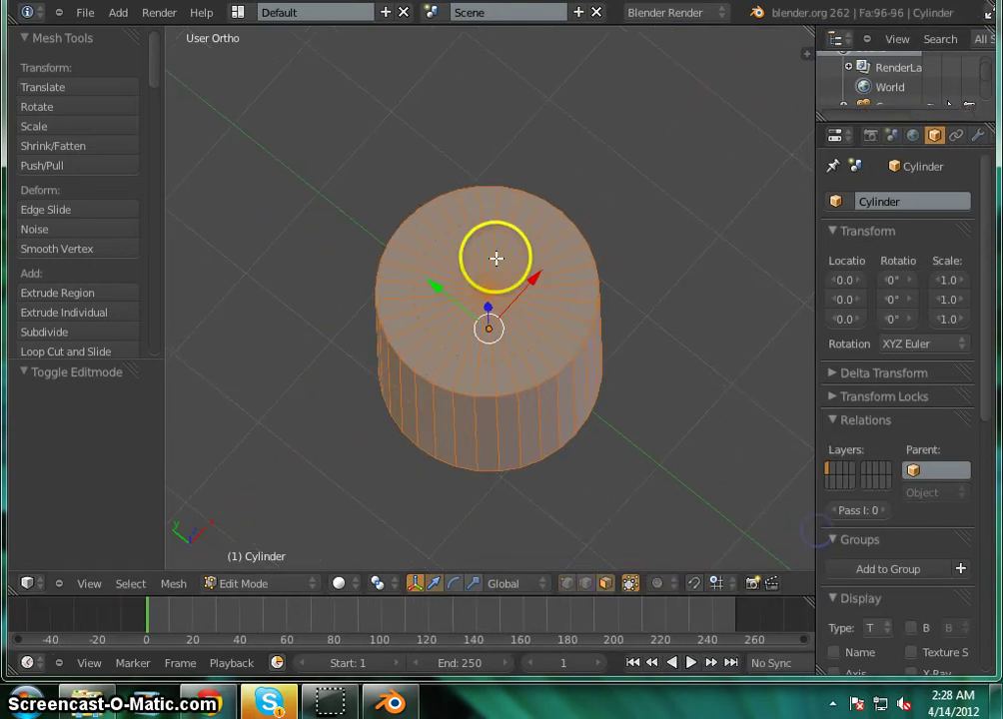
Clear the selection and select only the faces of the cylinder's top cap.
key(a)
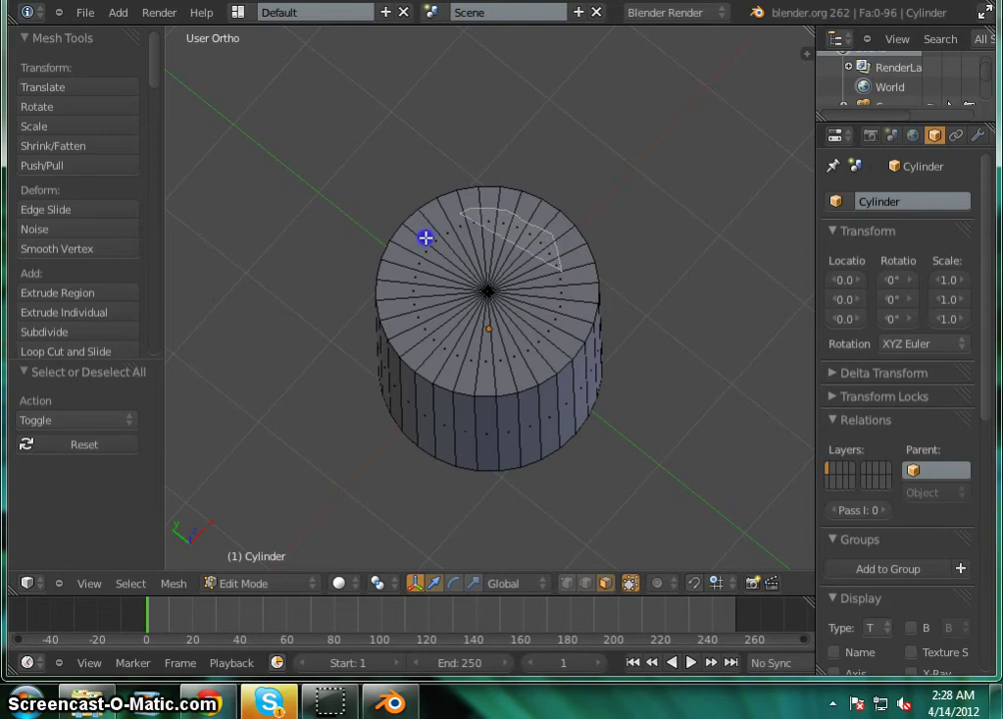
ctrl+drag(425, 237, 417, 334)
ctrl+drag(556, 342, 574, 307)
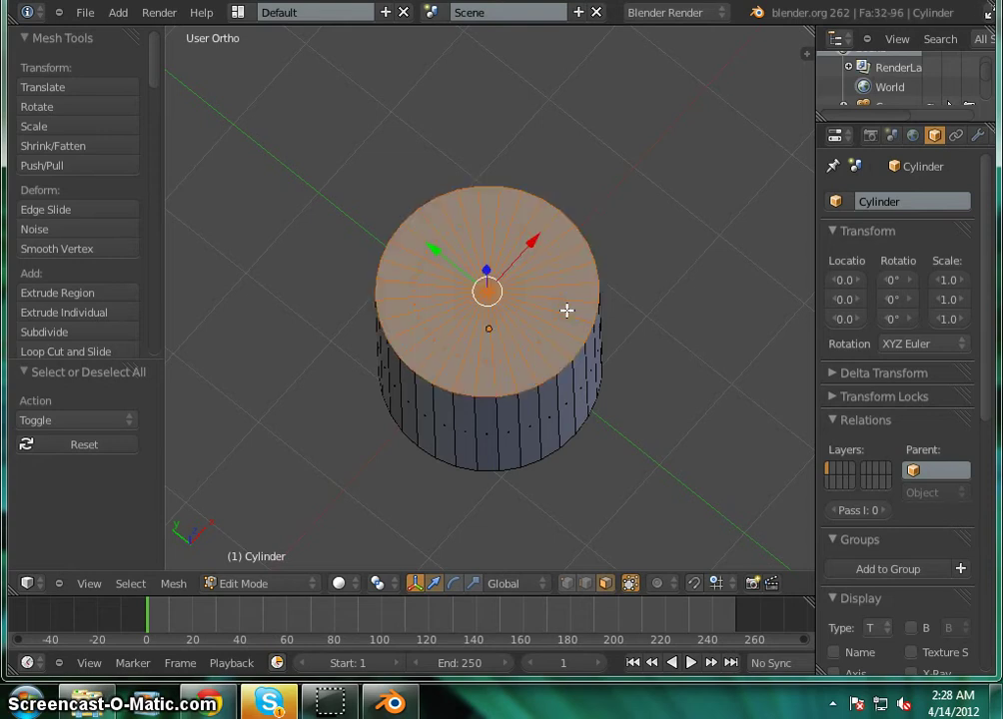
Try deleting the selected top cap with the Vertices option and undo that deletion.
key(x)
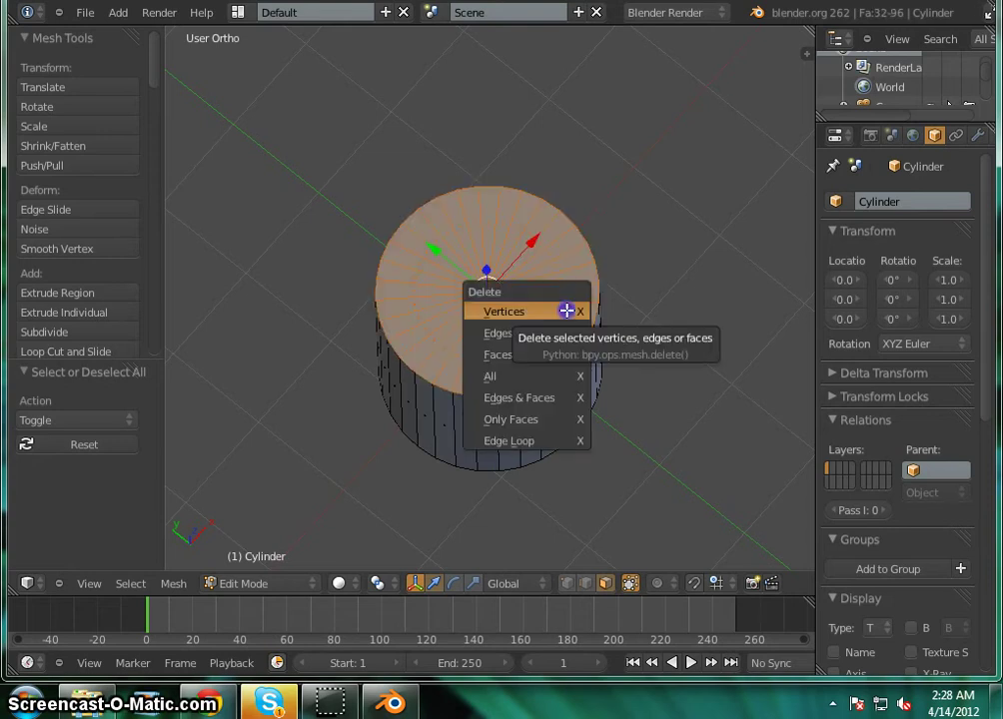
click(566, 312)
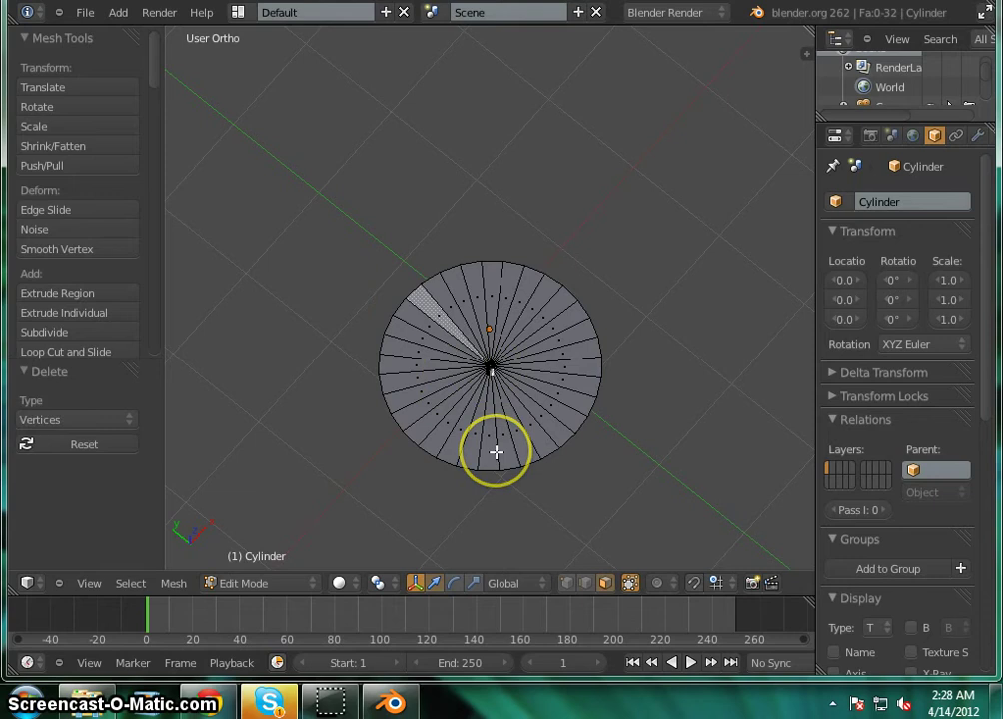
key(ctrl+z)
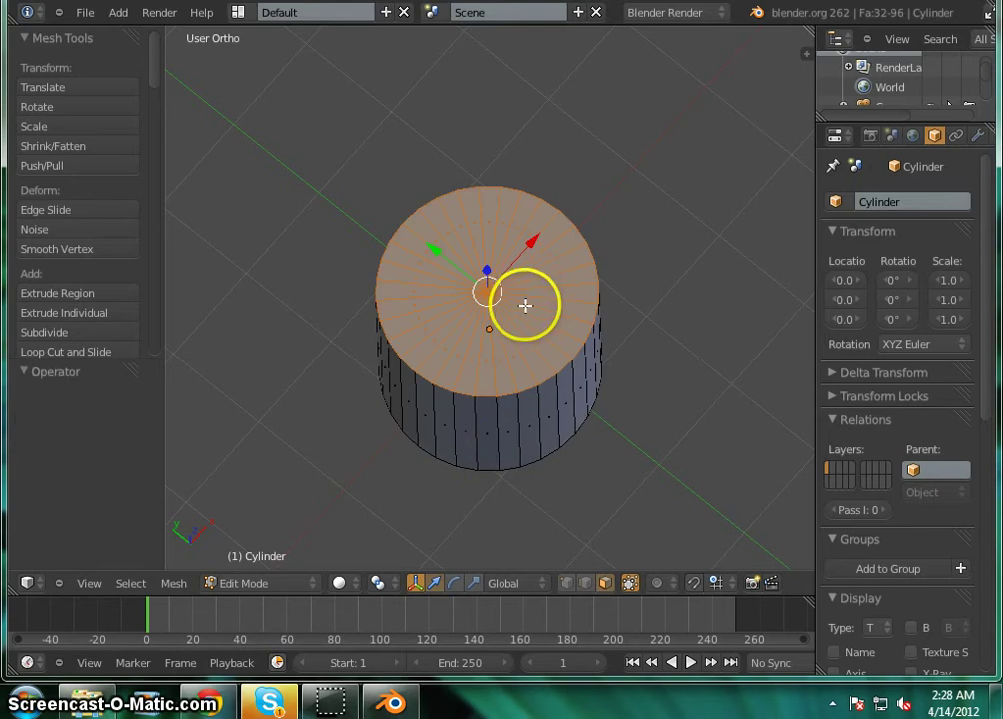
Delete the cylinder's top cap and bottom cap with the Faces option.
key(x)
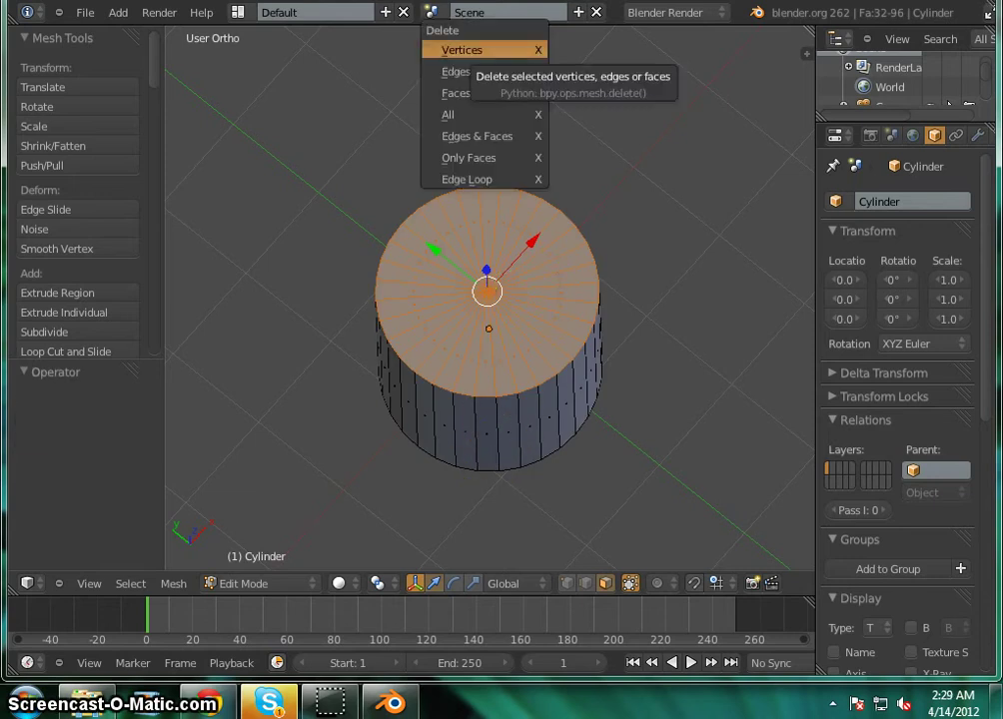
click(498, 96)
middle_drag(517, 319, 512, 365)
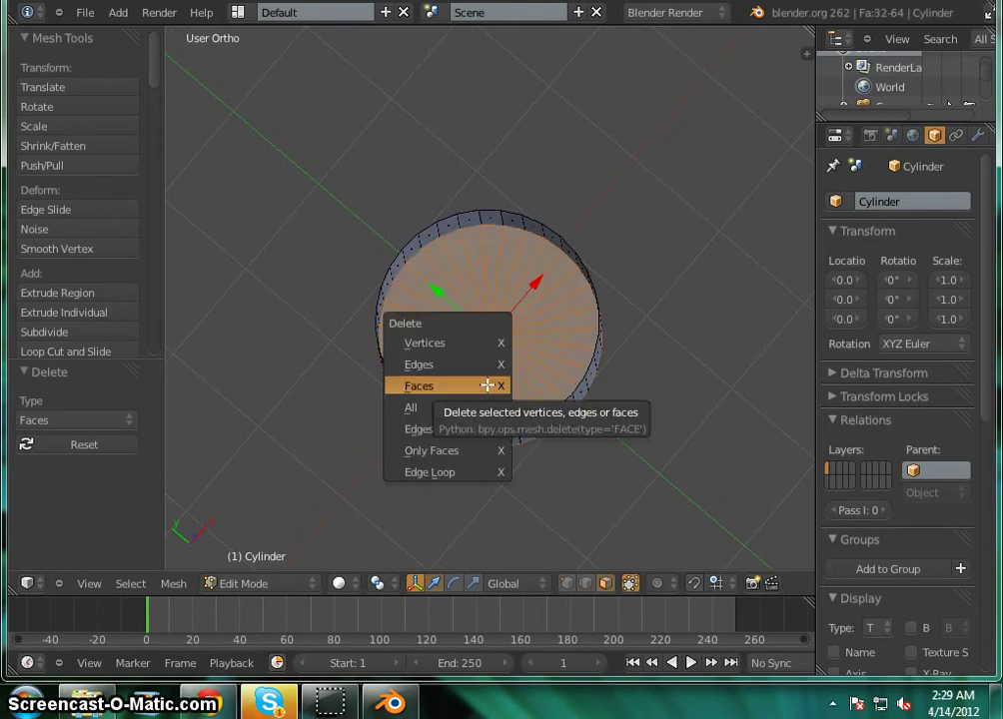
click(488, 386)
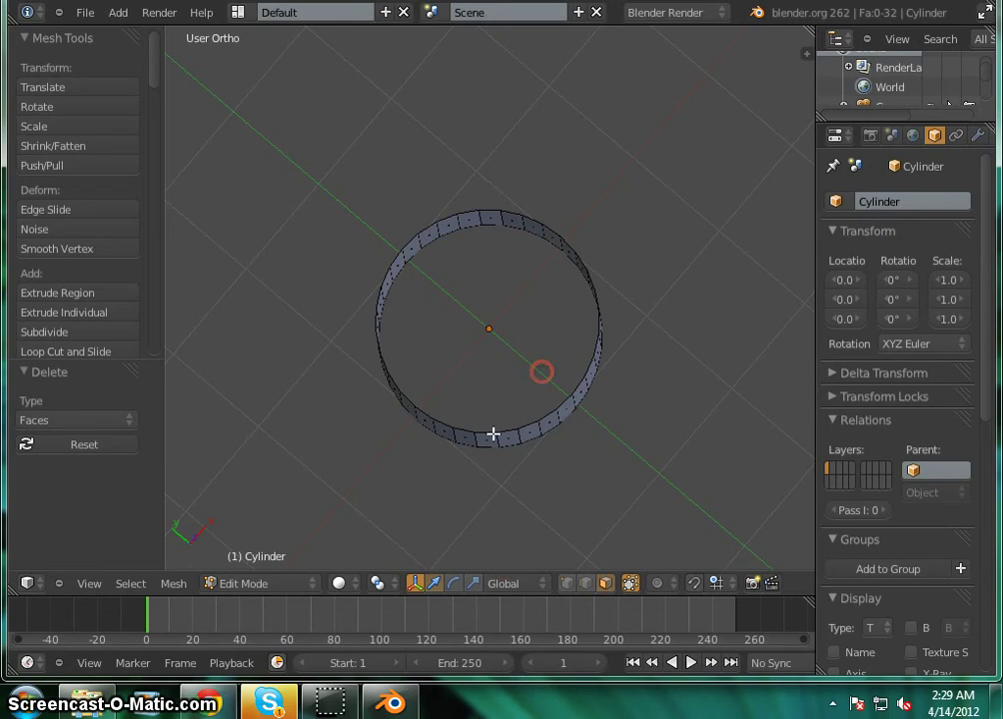
Select four evenly spaced pairs of adjacent vertices on the tube's upper rim and raise them about 0.86 along Z.
mouse_move(539, 370)
middle_down()
mouse_move(510, 334)
mouse_move(519, 271)
mouse_move(412, 396)
mouse_move(394, 452)
mouse_move(495, 361)
mouse_move(618, 314)
mouse_move(390, 387)
mouse_move(510, 450)
mouse_move(548, 377)
mouse_move(497, 371)
mouse_move(523, 401)
mouse_move(549, 366)
mouse_move(352, 388)
mouse_move(568, 370)
mouse_move(385, 371)
mouse_move(394, 437)
mouse_move(541, 370)
mouse_move(529, 406)
mouse_move(547, 380)
middle_up()
scroll(560, 297, up, 2)
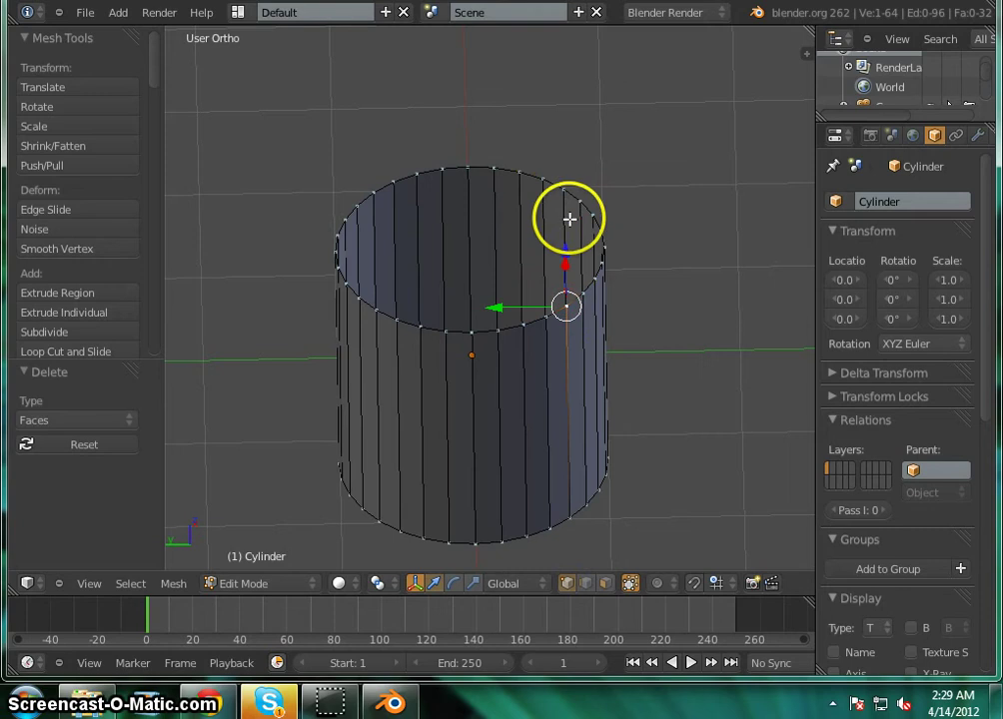
shift+right_click(564, 186)
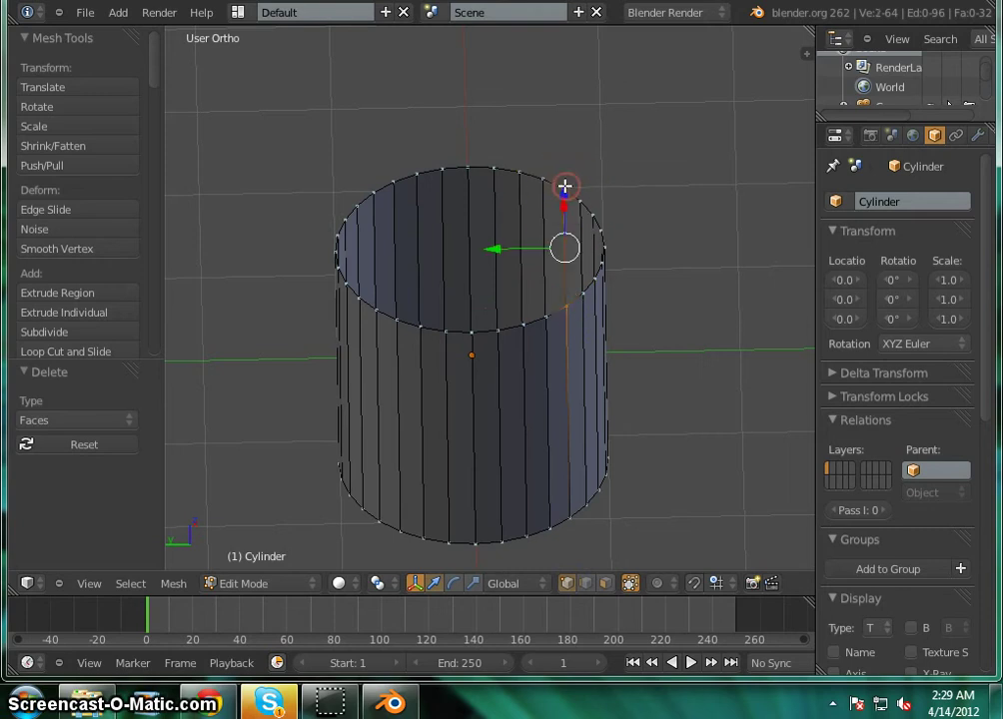
shift+right_click(541, 316)
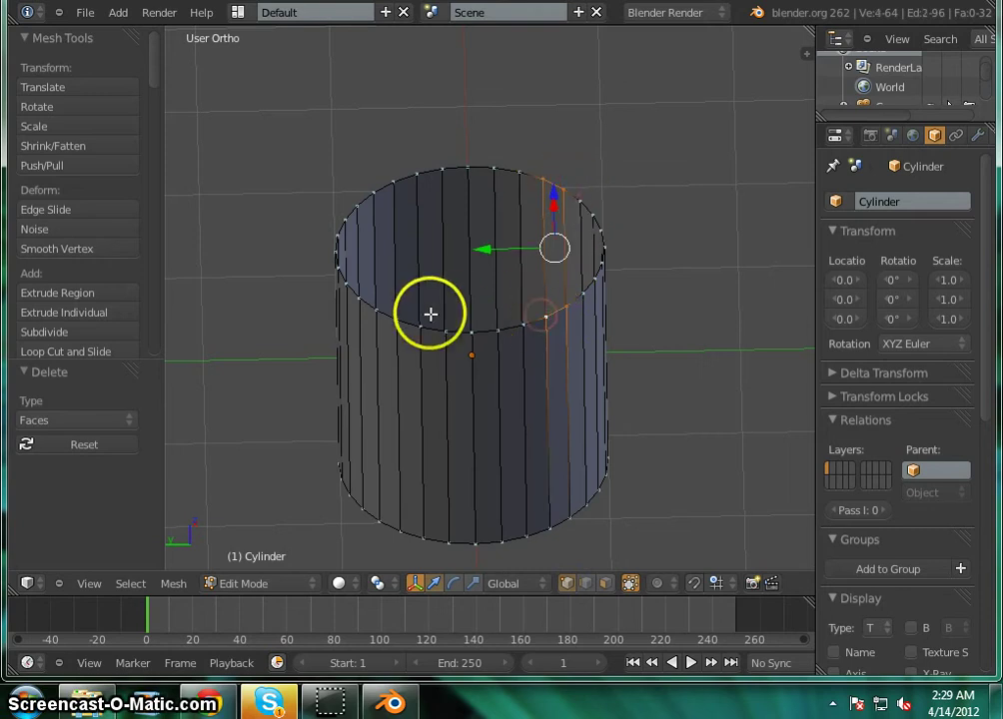
shift+right_click(383, 311)
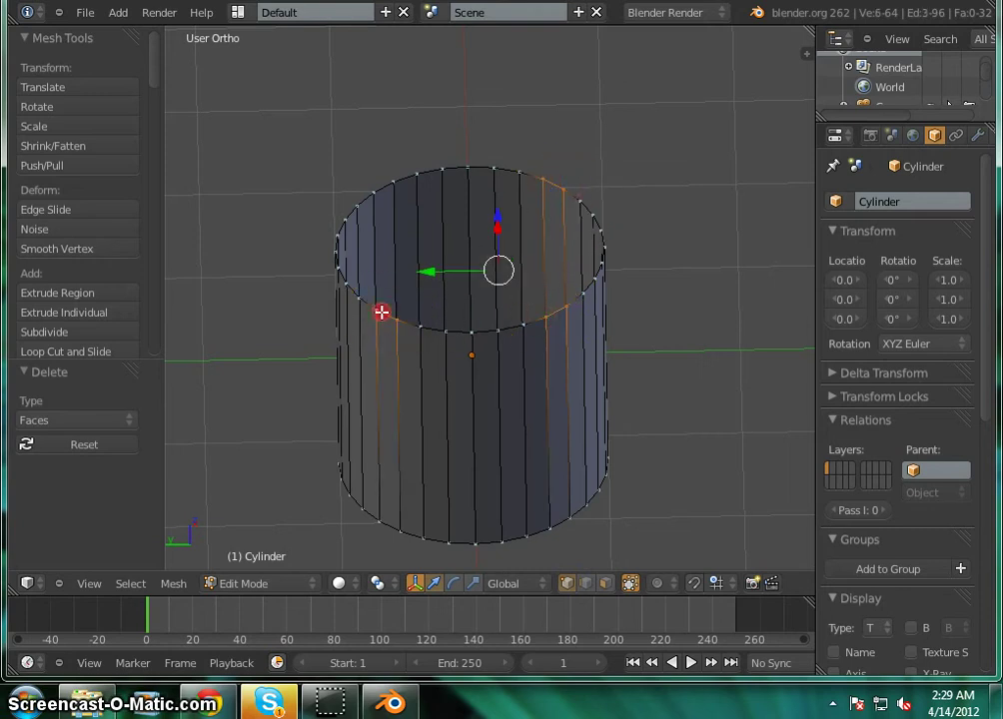
shift+right_click(380, 188)
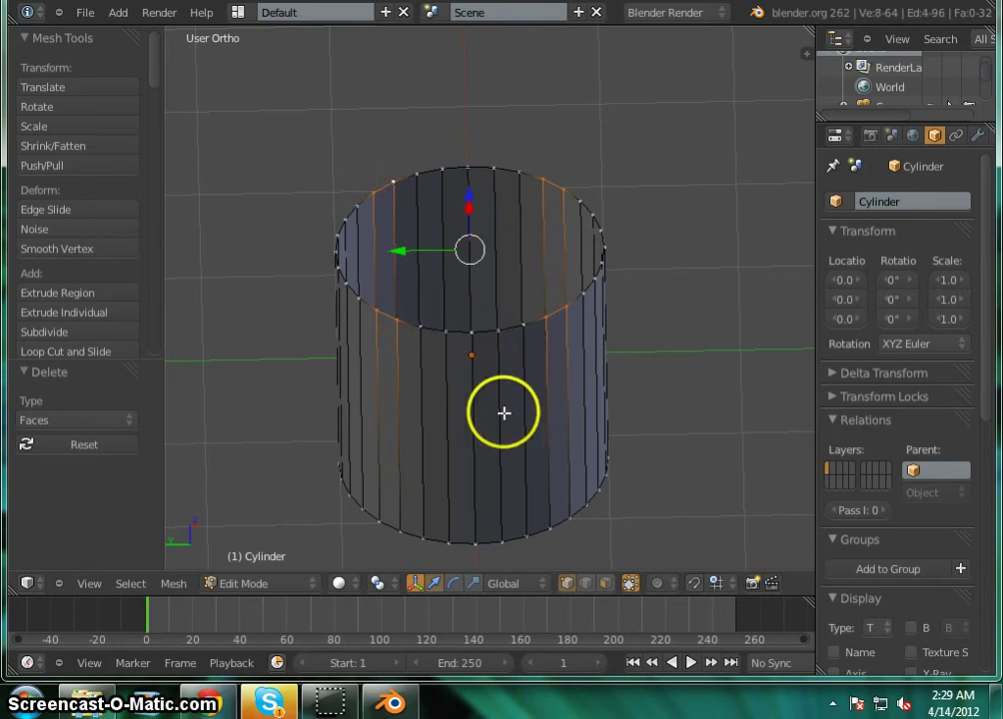
middle_drag(506, 411, 483, 370)
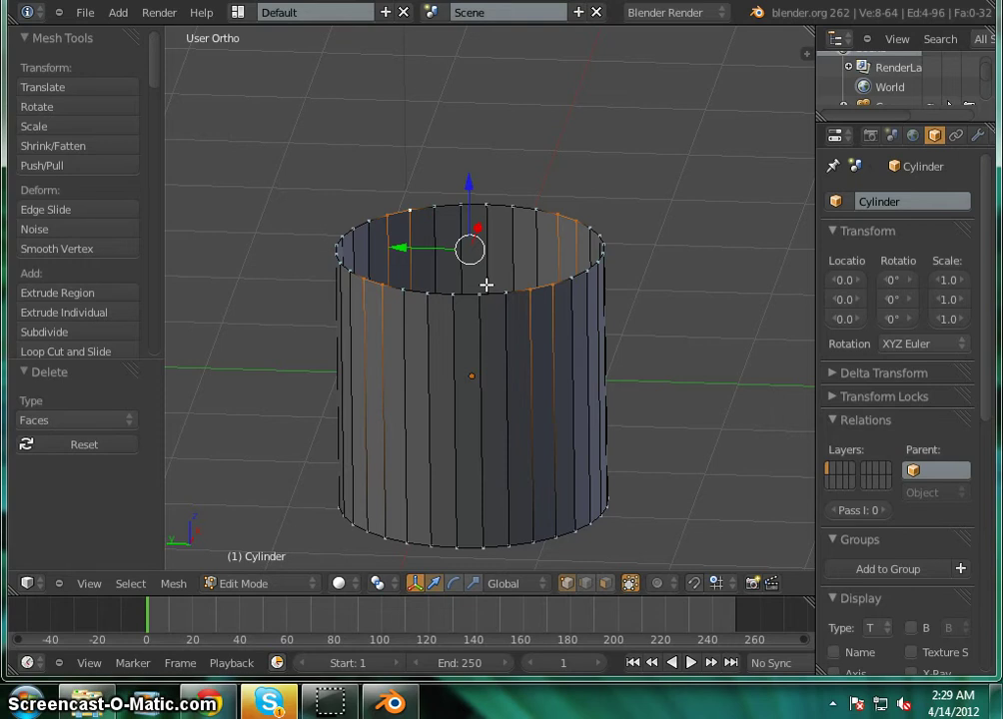
click(471, 185)
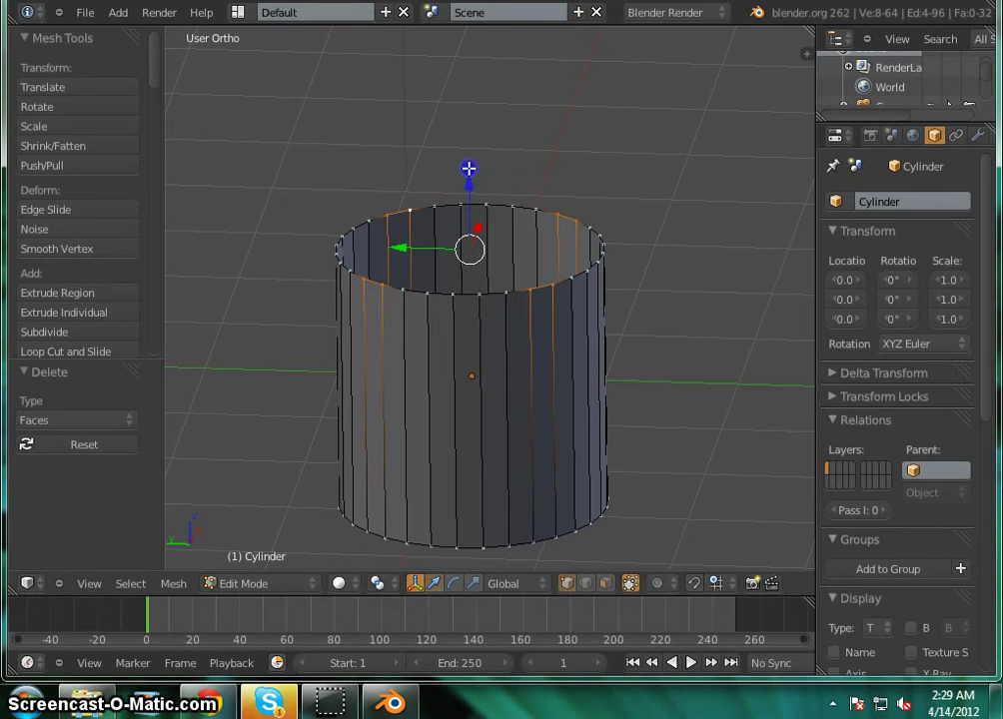
drag(468, 169, 479, 71)
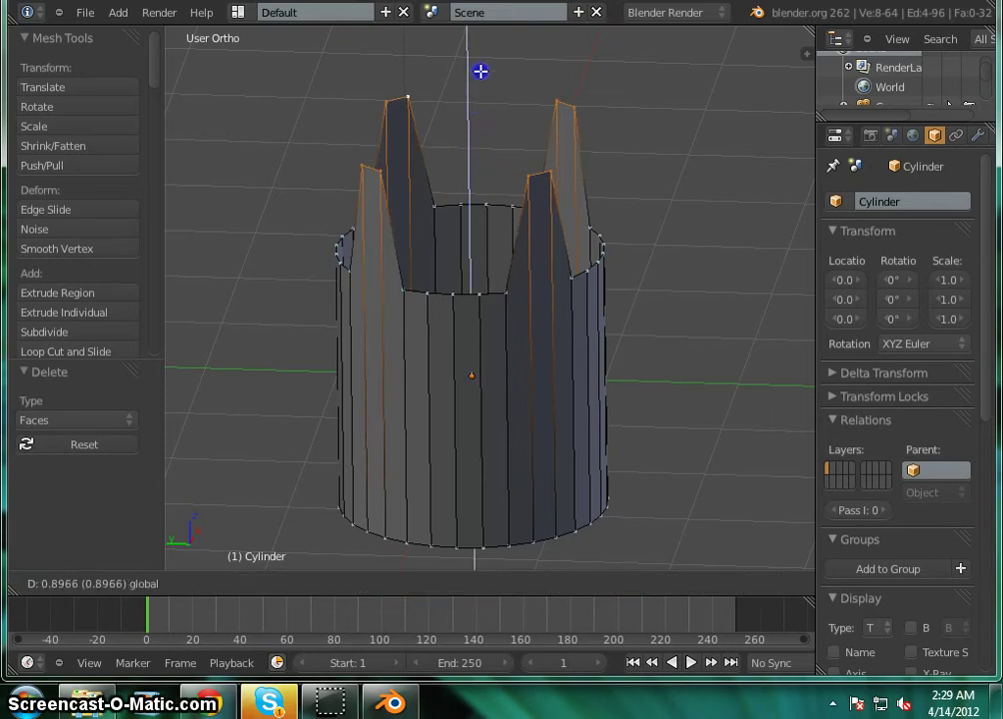
drag(479, 71, 475, 76)
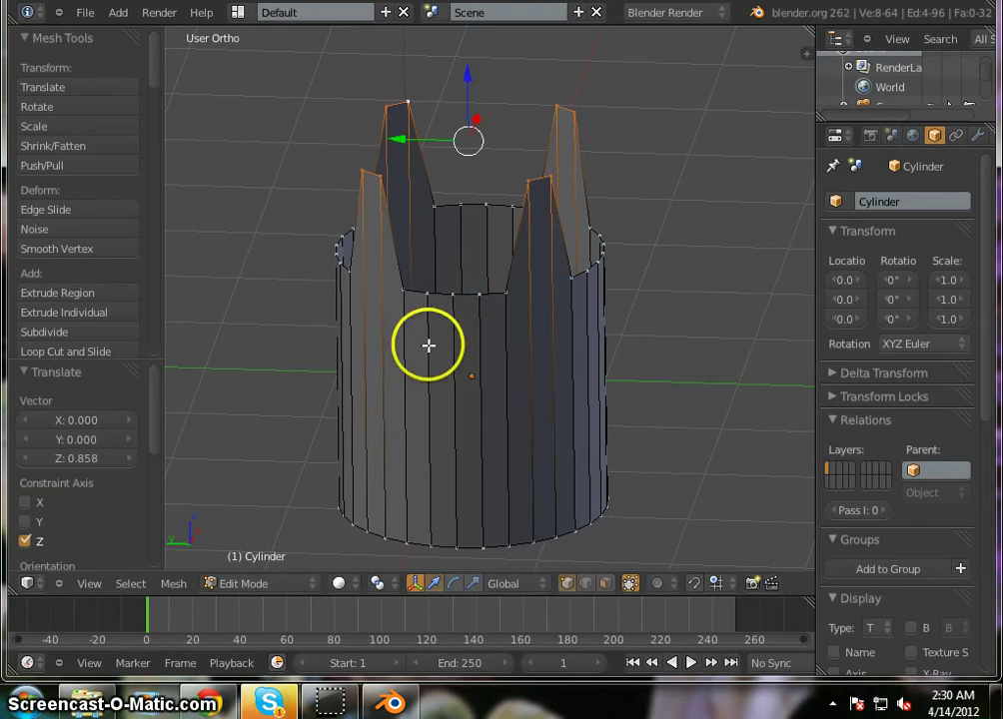
middle_drag(428, 344, 665, 357)
middle_drag(470, 298, 520, 272)
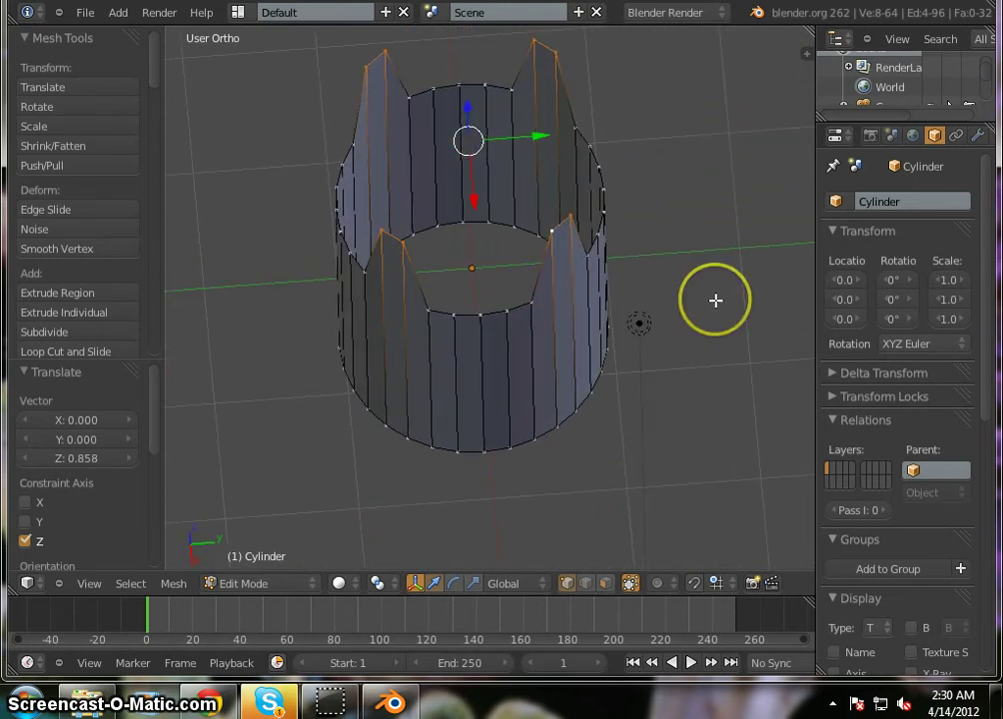
key(s)
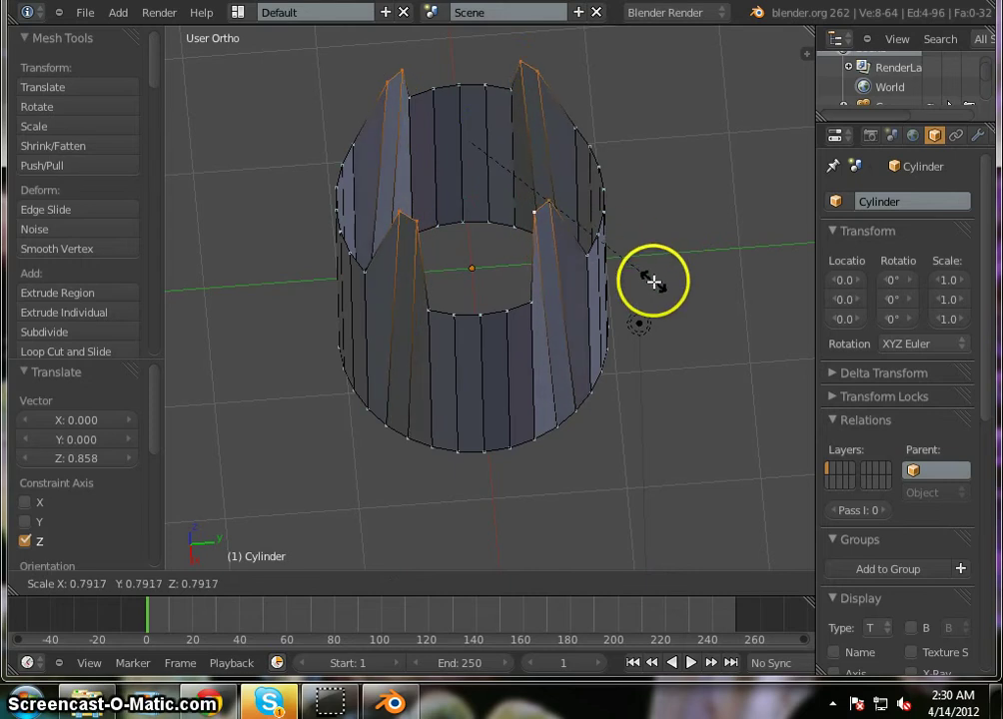
click(668, 363)
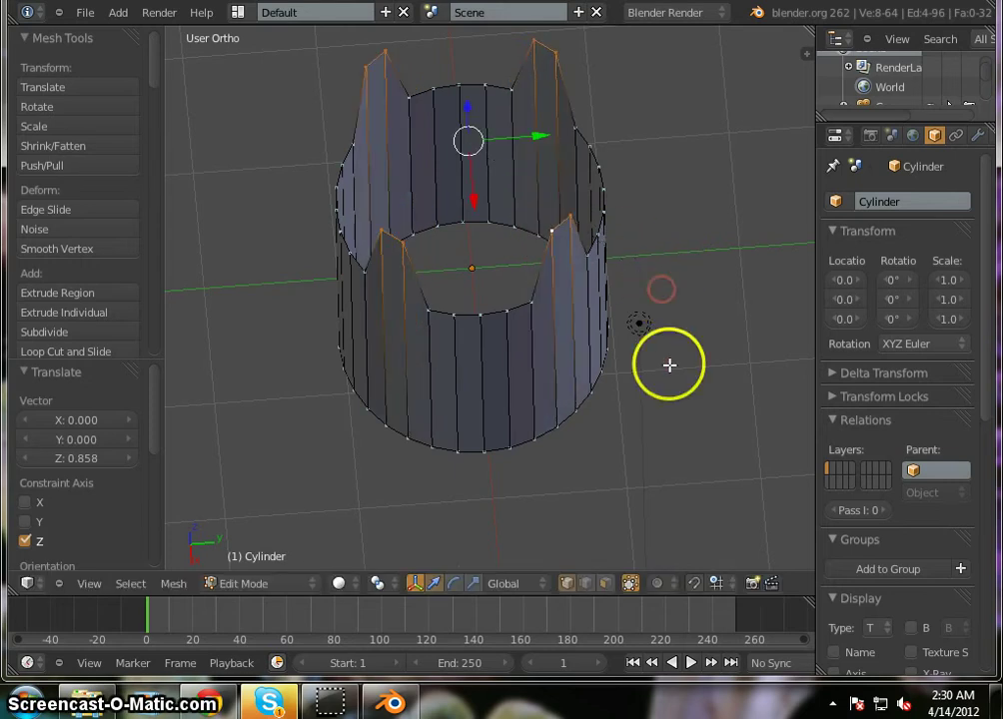
middle_drag(668, 363, 329, 291)
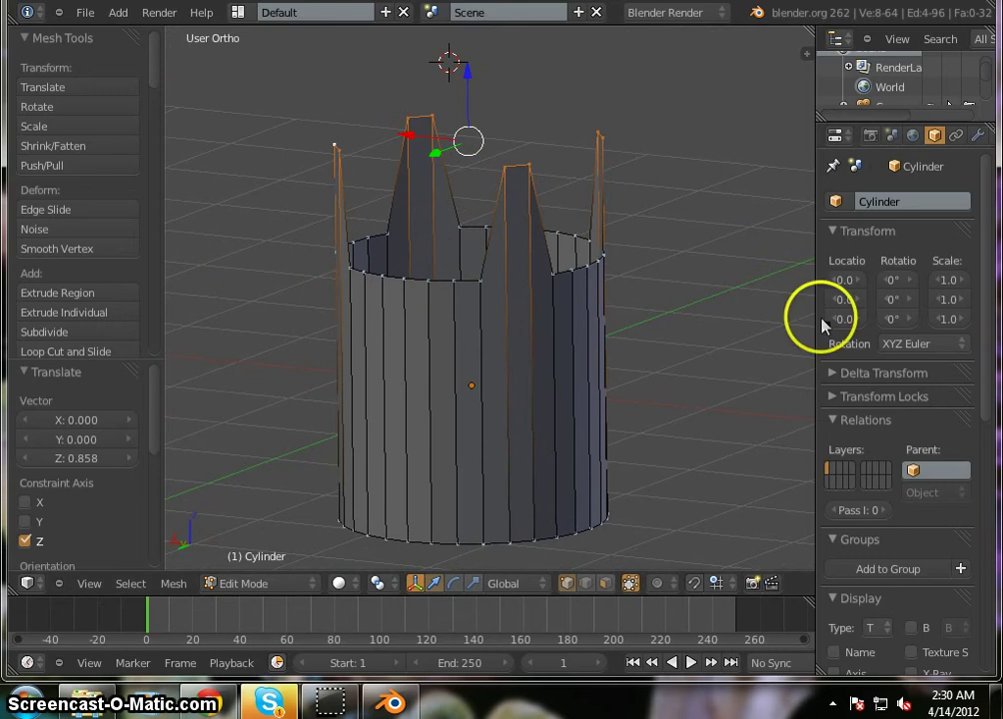
Deselect all the mesh's vertices and try a loop cut around the tube.
middle_drag(644, 411, 583, 419)
key(a)
key(ctrl+r)
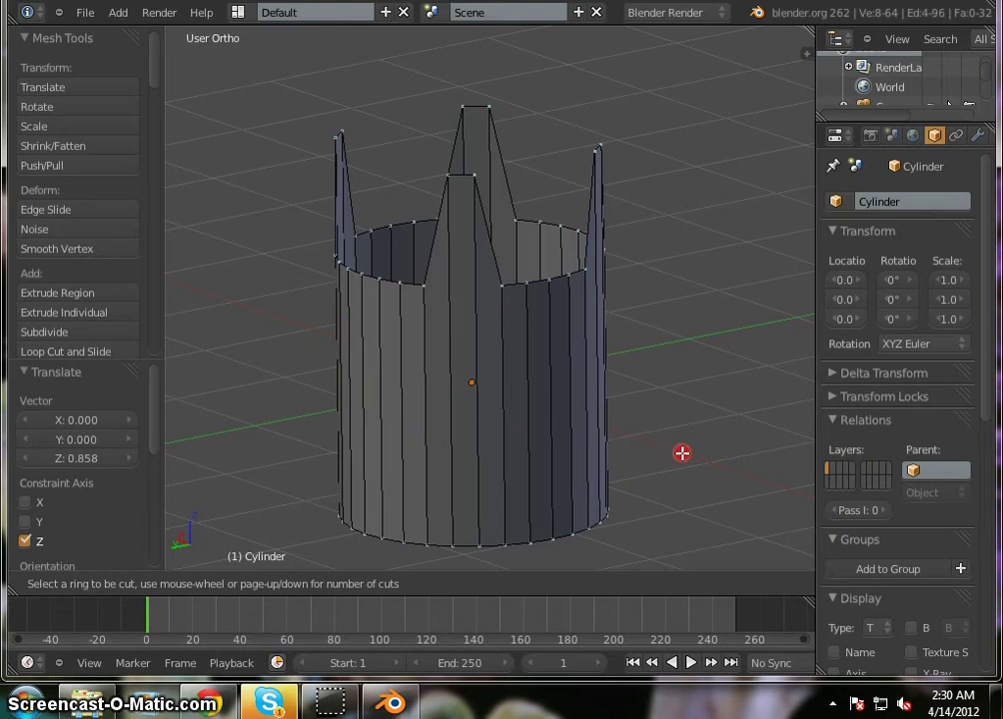
click(693, 419)
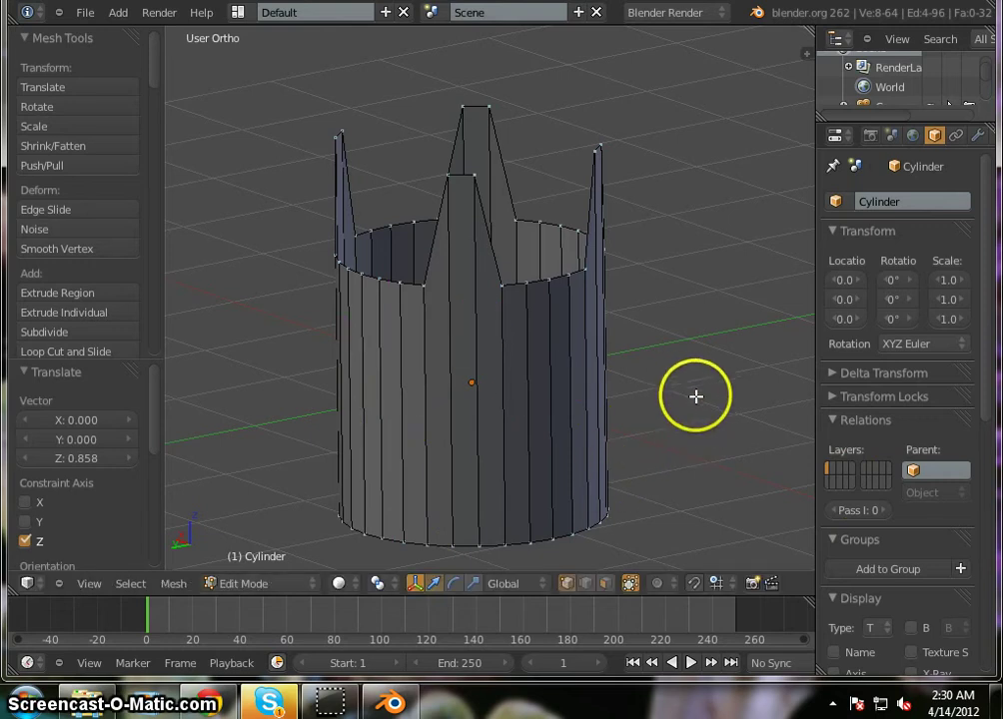
Switch the mesh selection mode to faces.
middle_drag(410, 435, 386, 438)
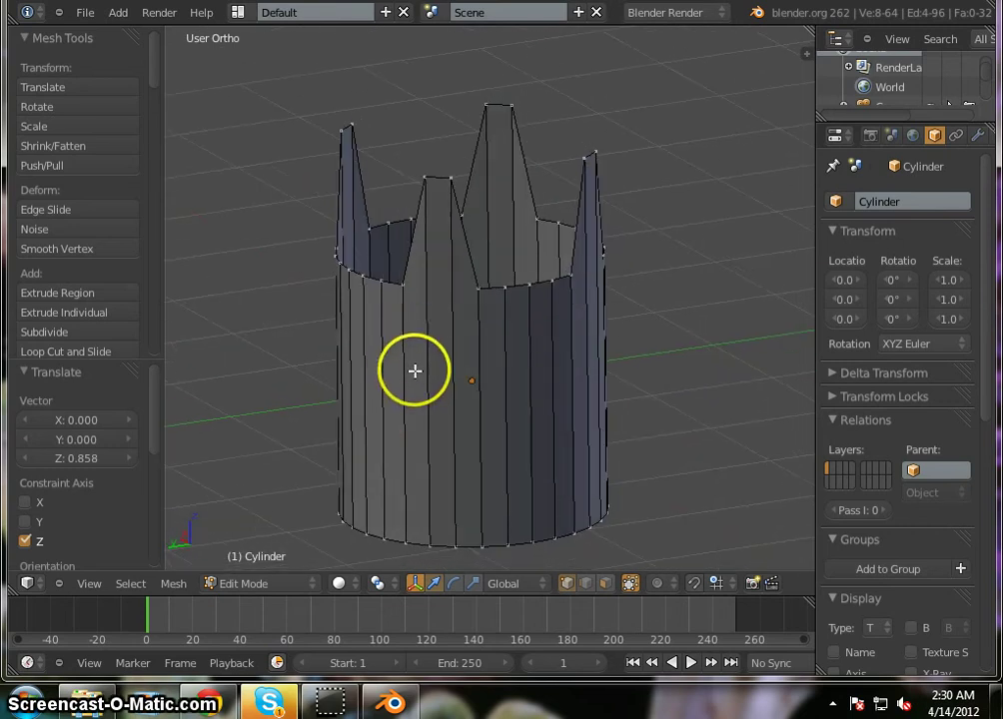
click(605, 582)
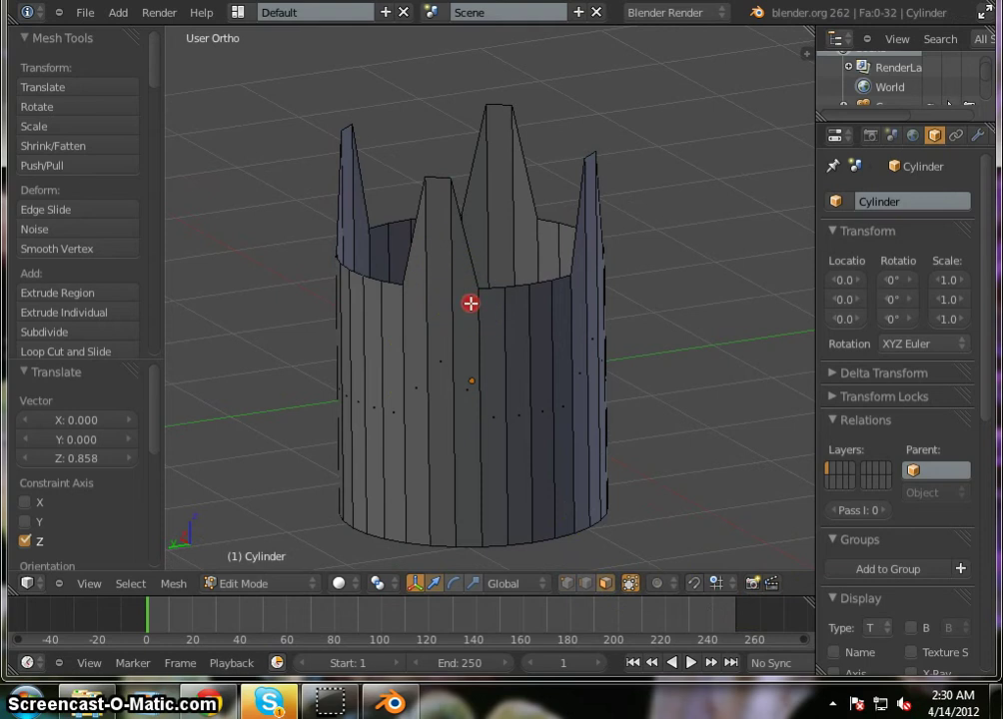
right_click(436, 307)
click(419, 318)
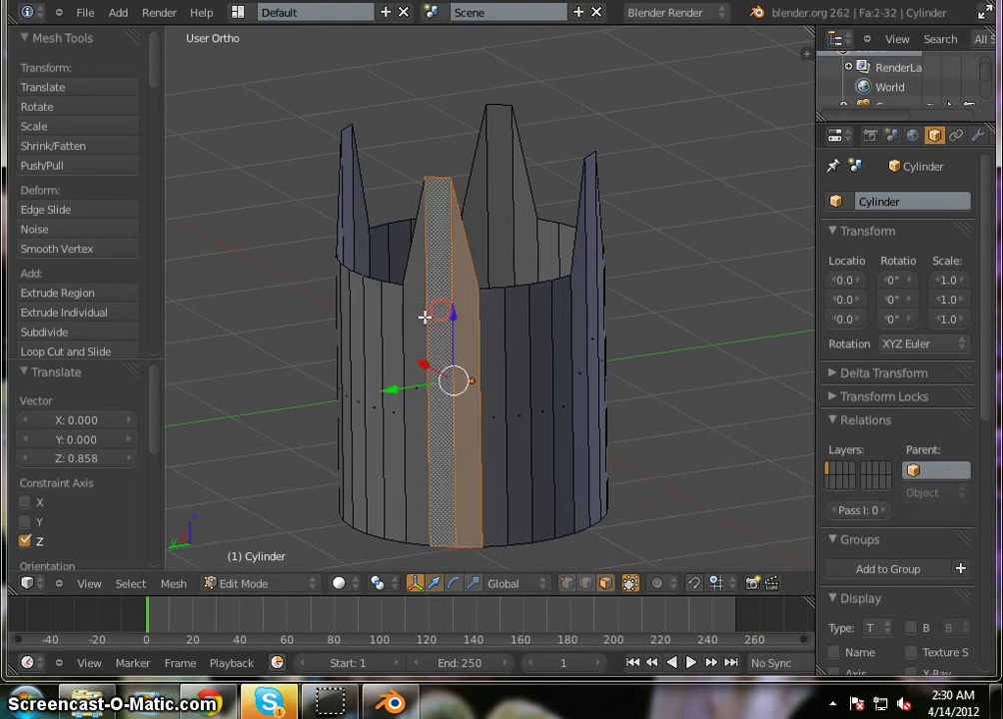
shift+right_click(590, 316)
click(595, 320)
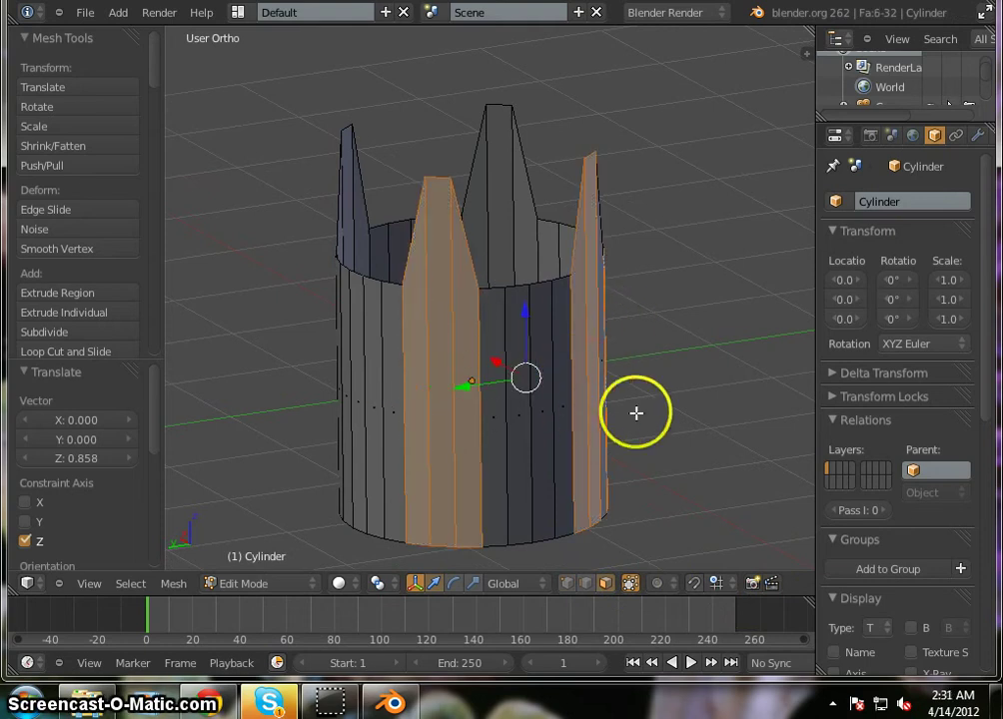
middle_drag(636, 413, 469, 402)
middle_drag(603, 381, 486, 379)
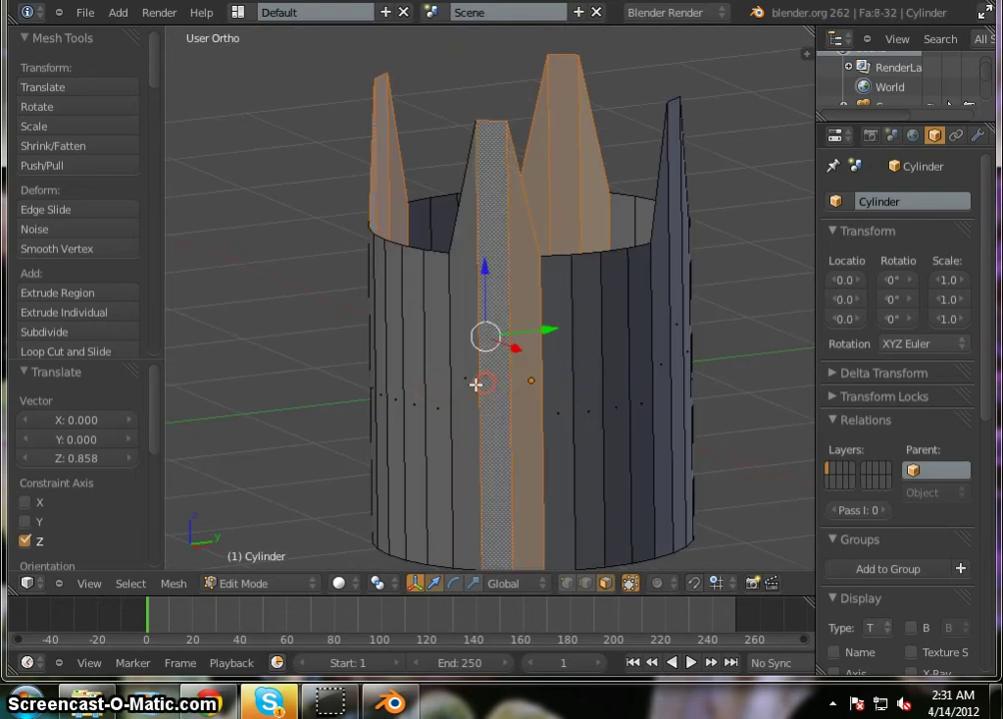
middle_drag(600, 412, 763, 393)
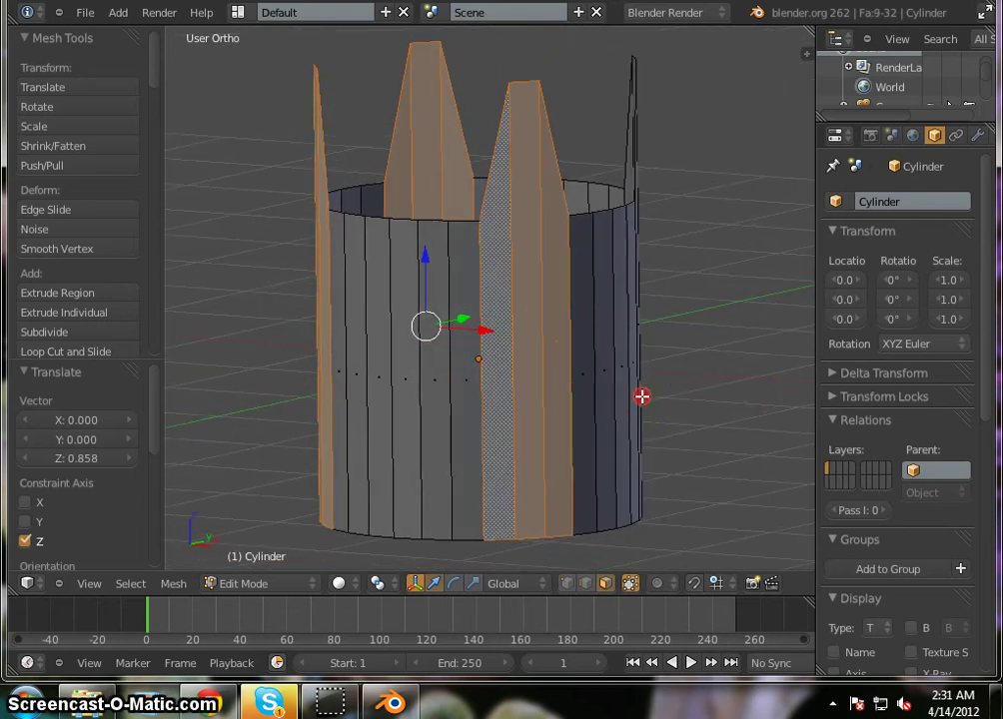
middle_drag(641, 397, 555, 390)
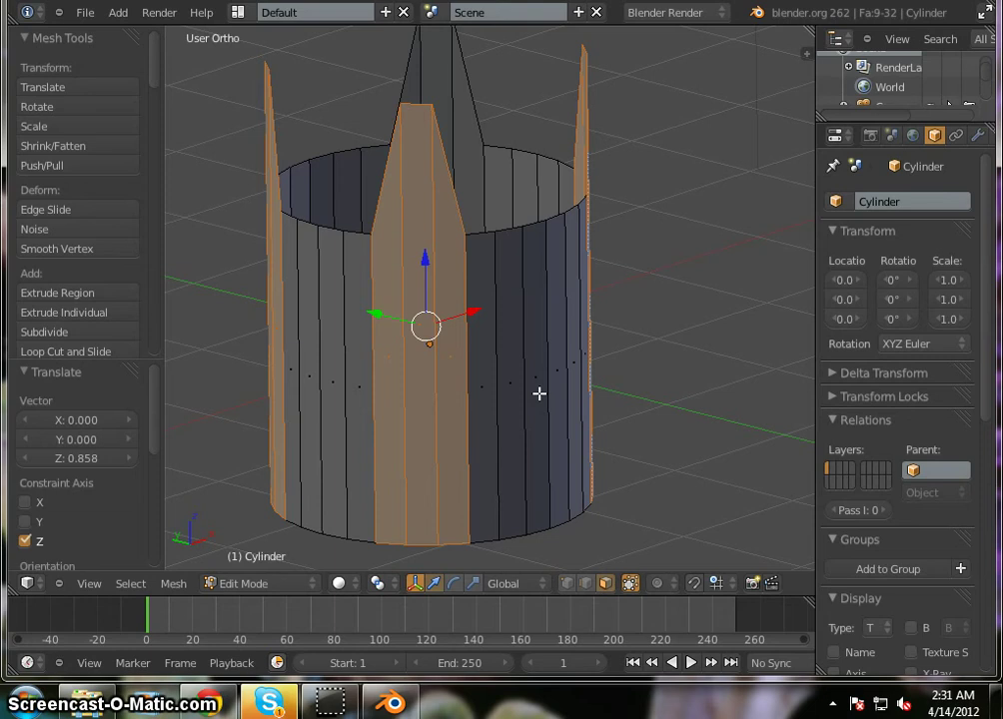
key(a)
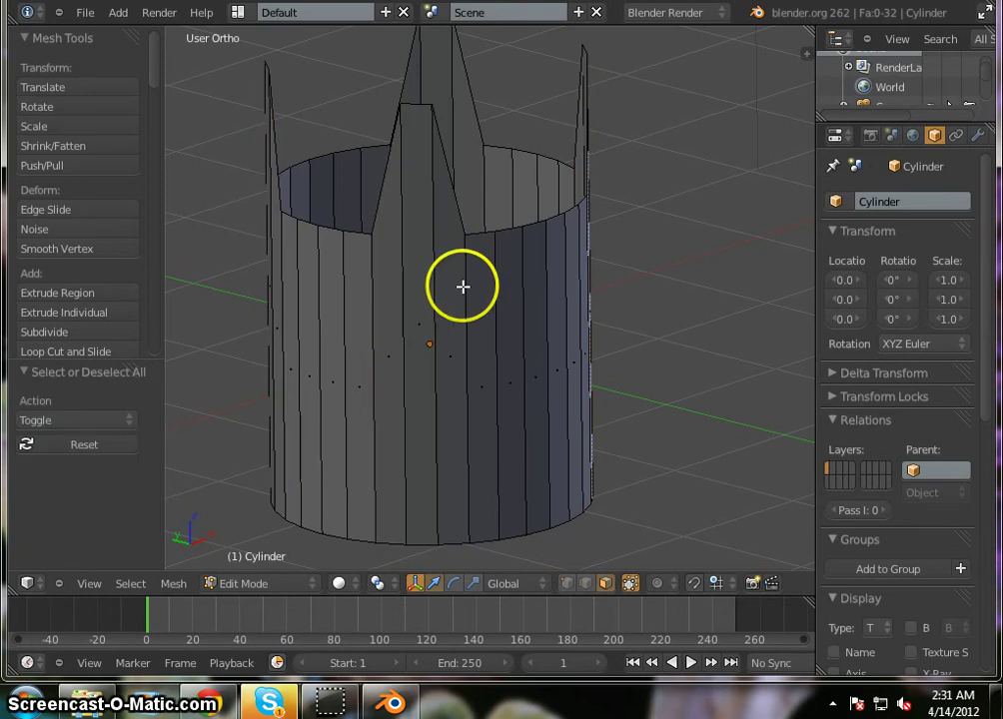
Select the middle face of each of the four spikes and subdivide these faces with 3 cuts.
right_click(422, 253)
middle_drag(352, 302, 770, 332)
shift+right_click(286, 290)
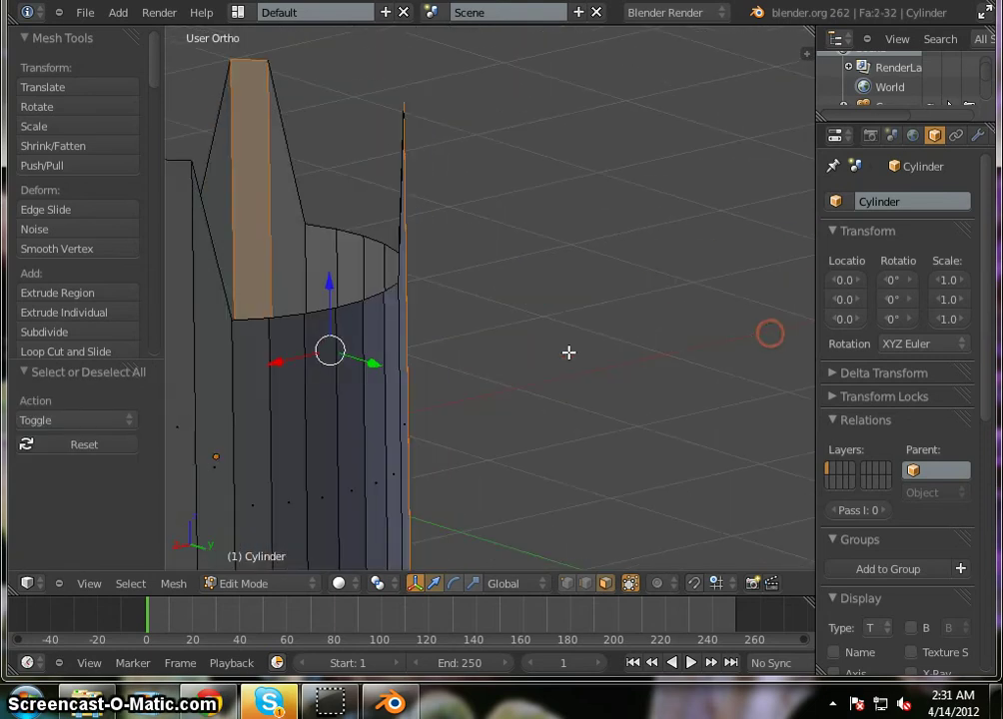
shift+middle_drag(256, 388, 504, 318)
shift+right_click(432, 314)
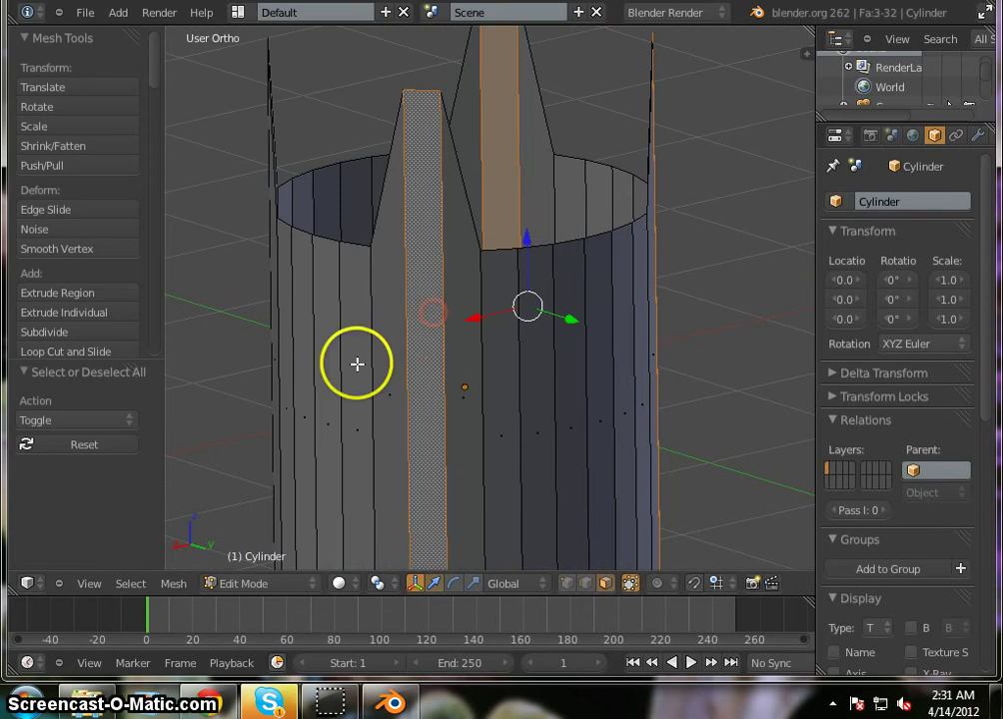
middle_drag(359, 363, 604, 356)
shift+right_click(540, 358)
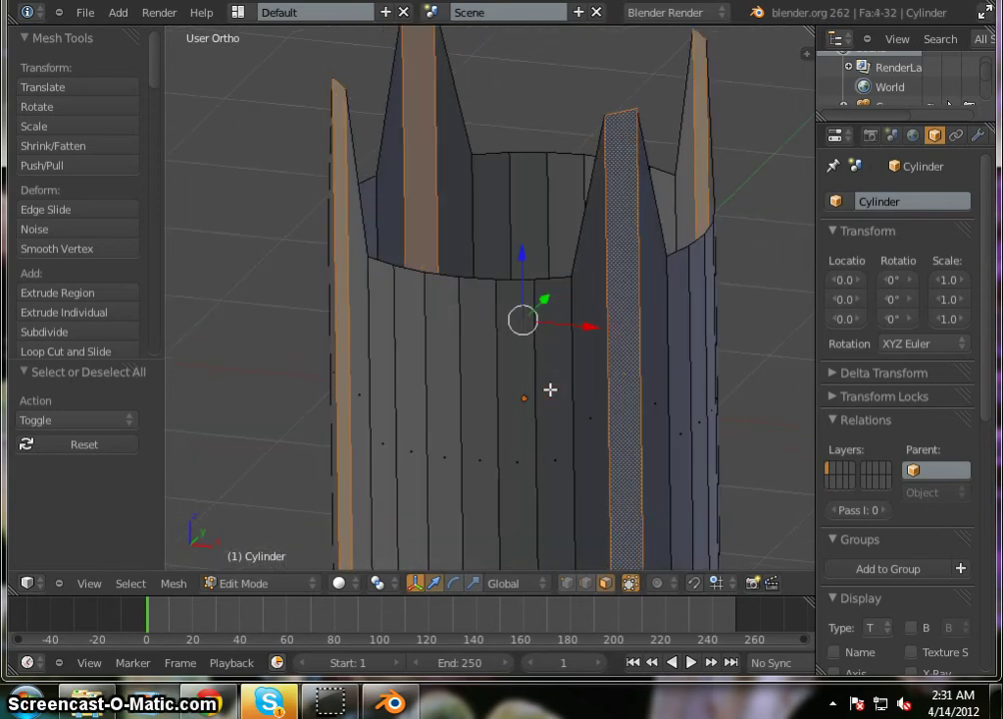
key(w)
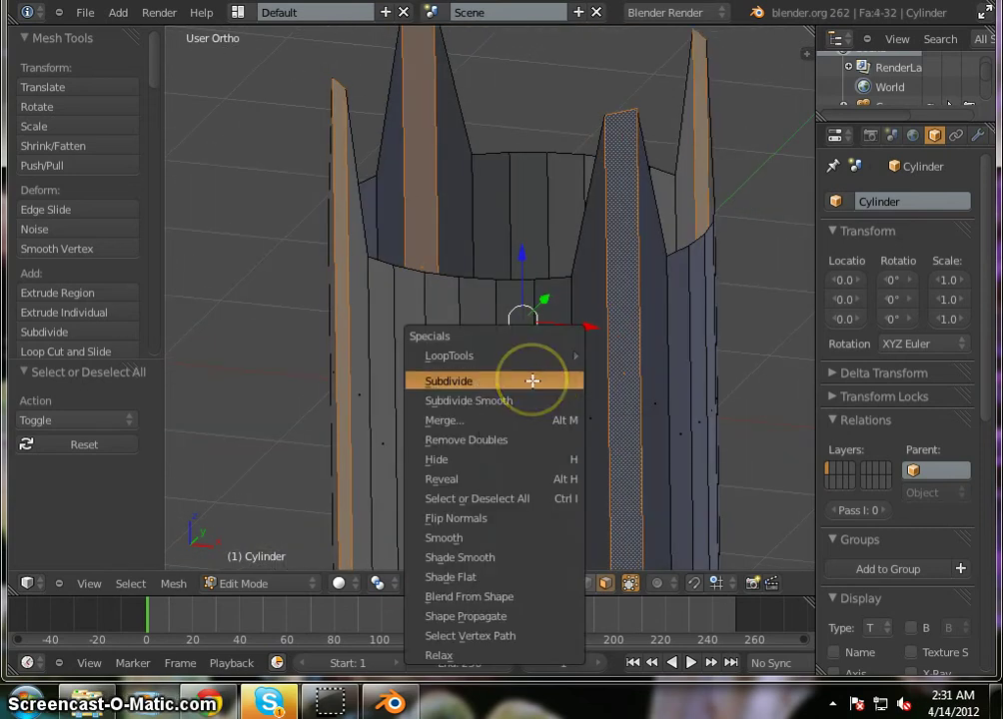
click(532, 381)
scroll(544, 390, down, 1)
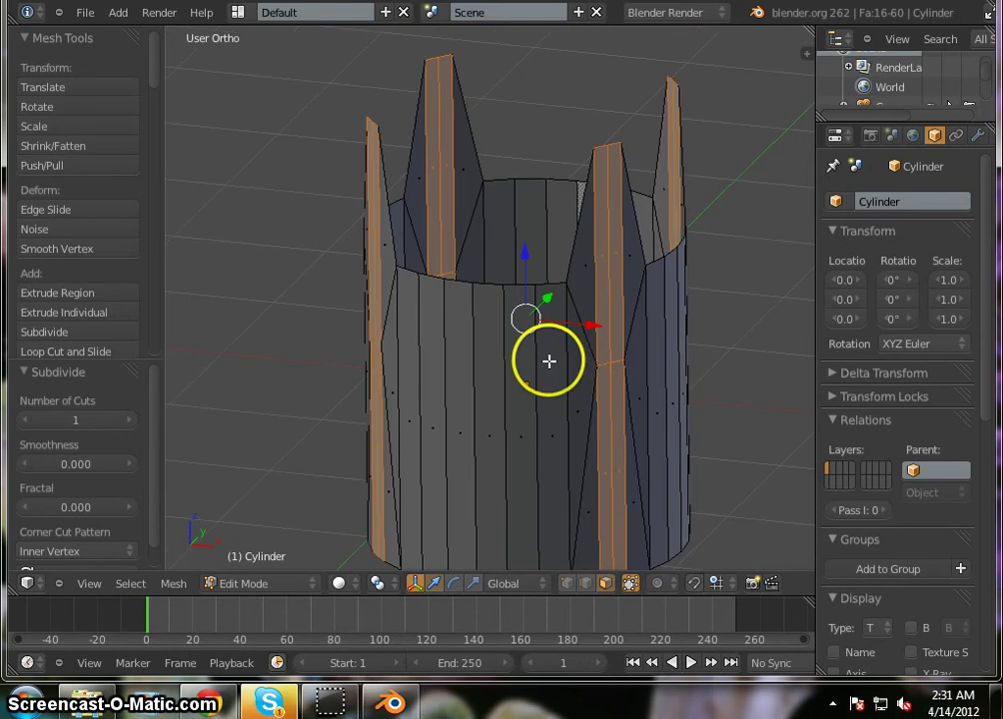
scroll(559, 415, down, 1)
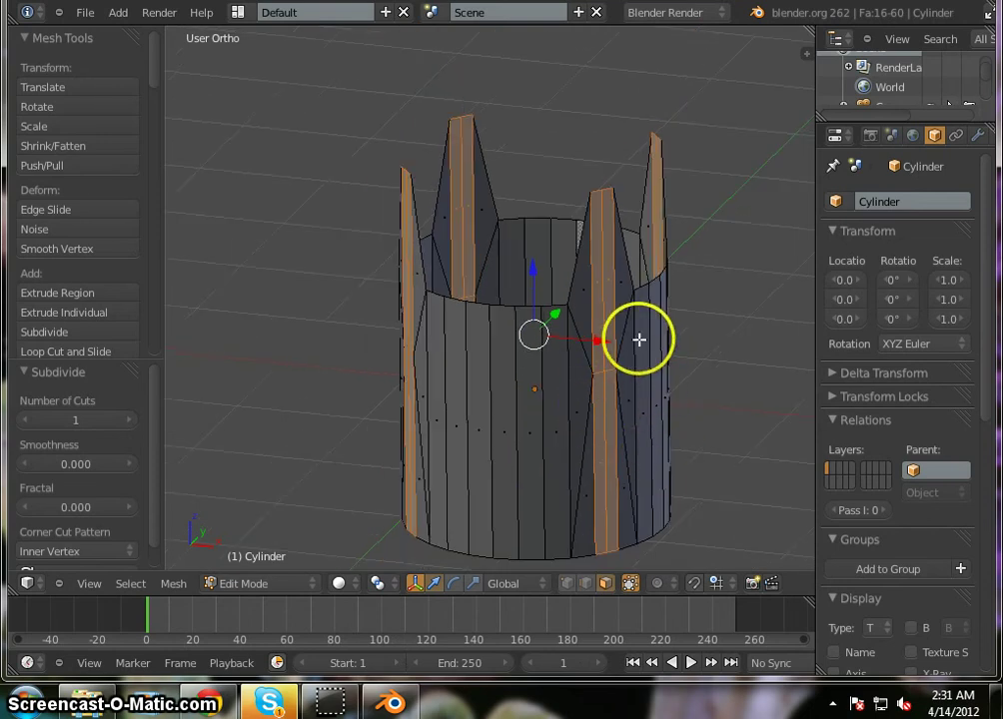
scroll(638, 337, up, 2)
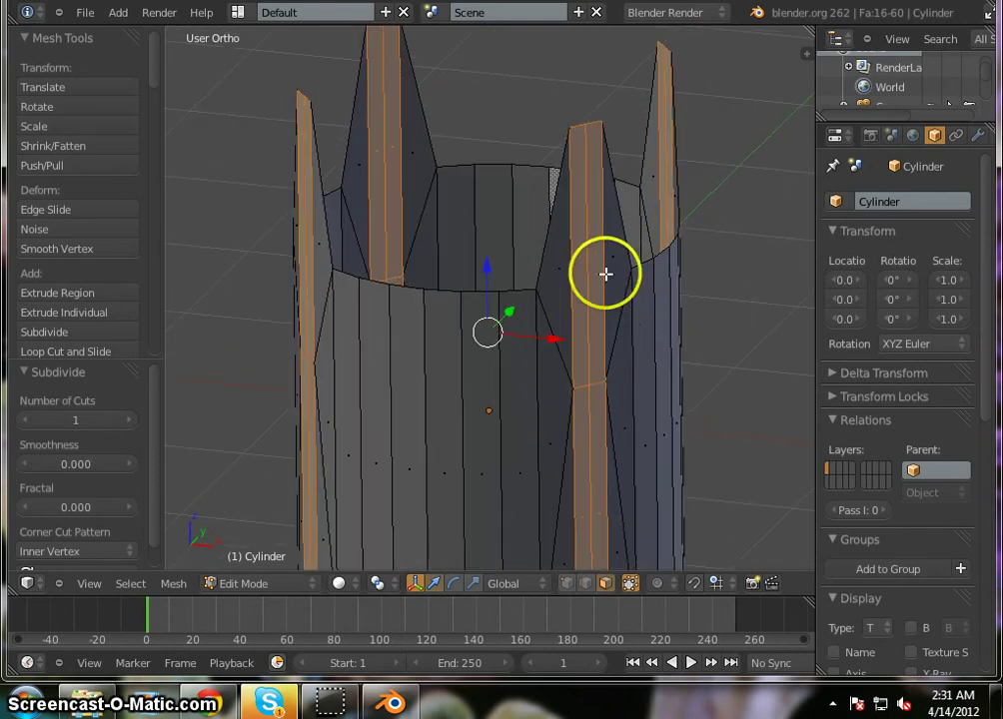
scroll(606, 274, down, 2)
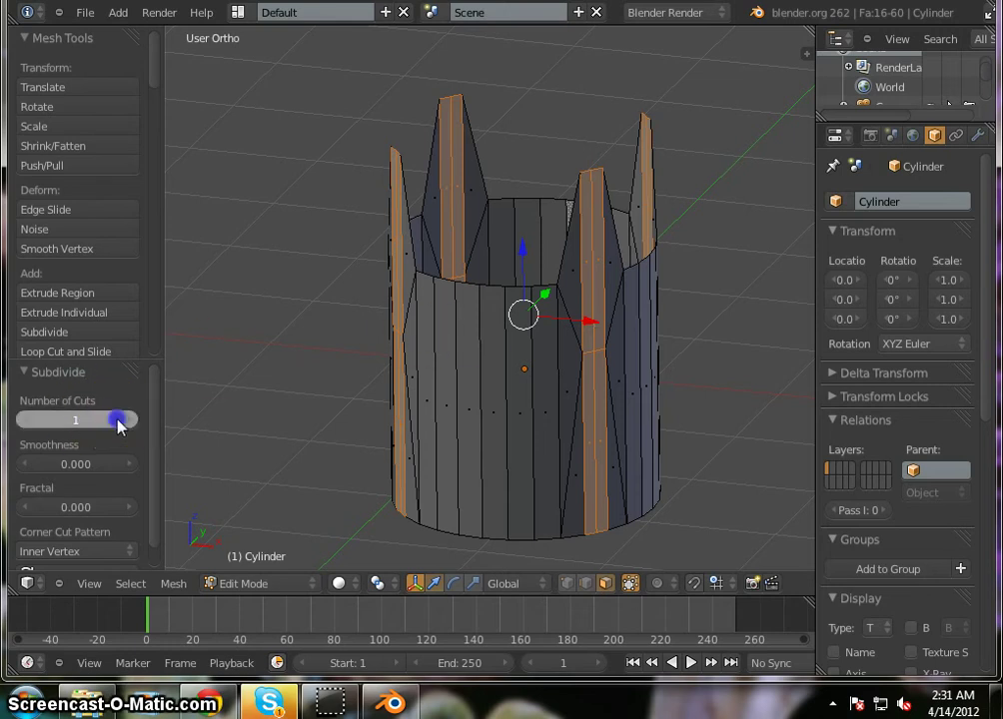
drag(118, 421, 159, 430)
click(316, 388)
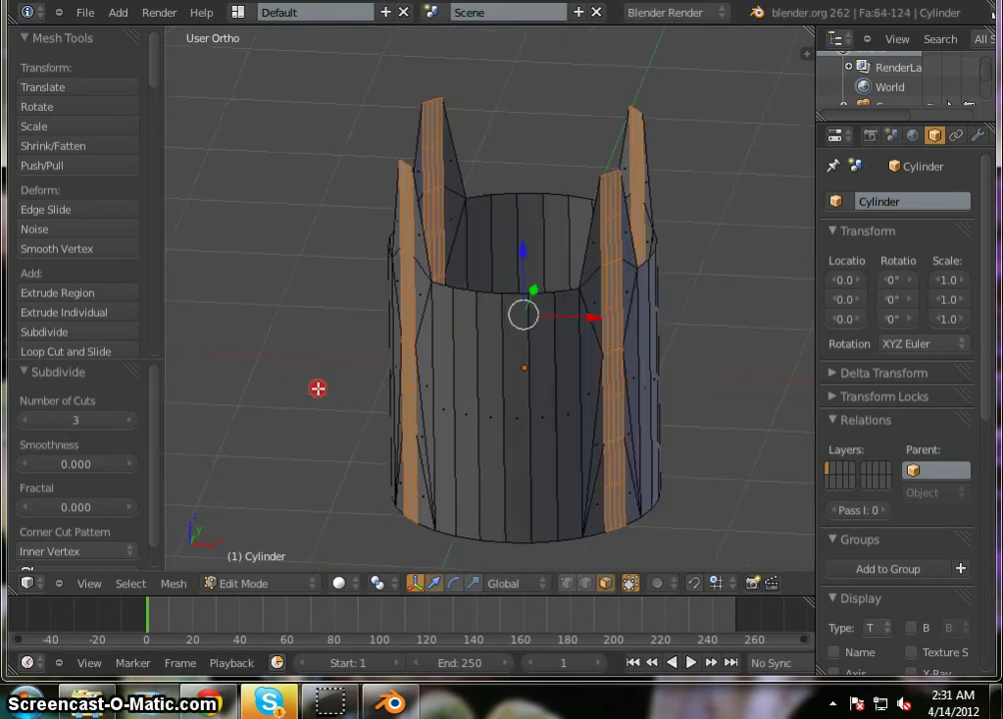
Select only the tip vertices of all four spikes in vertex mode and scale them inward to about 0.515.
middle_drag(317, 388, 516, 339)
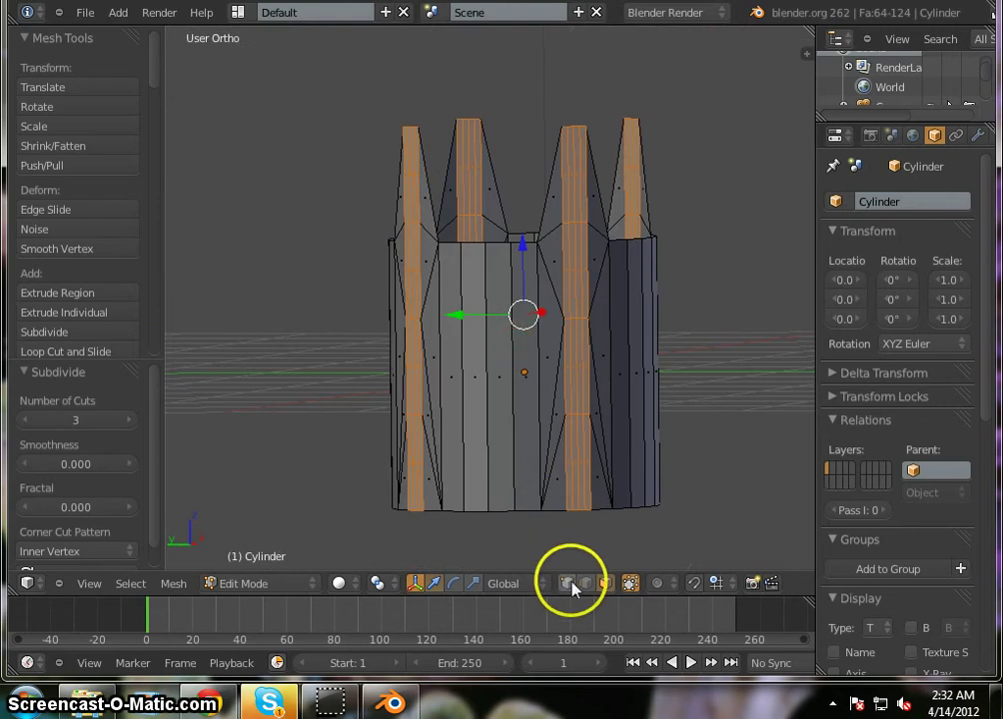
key(a)
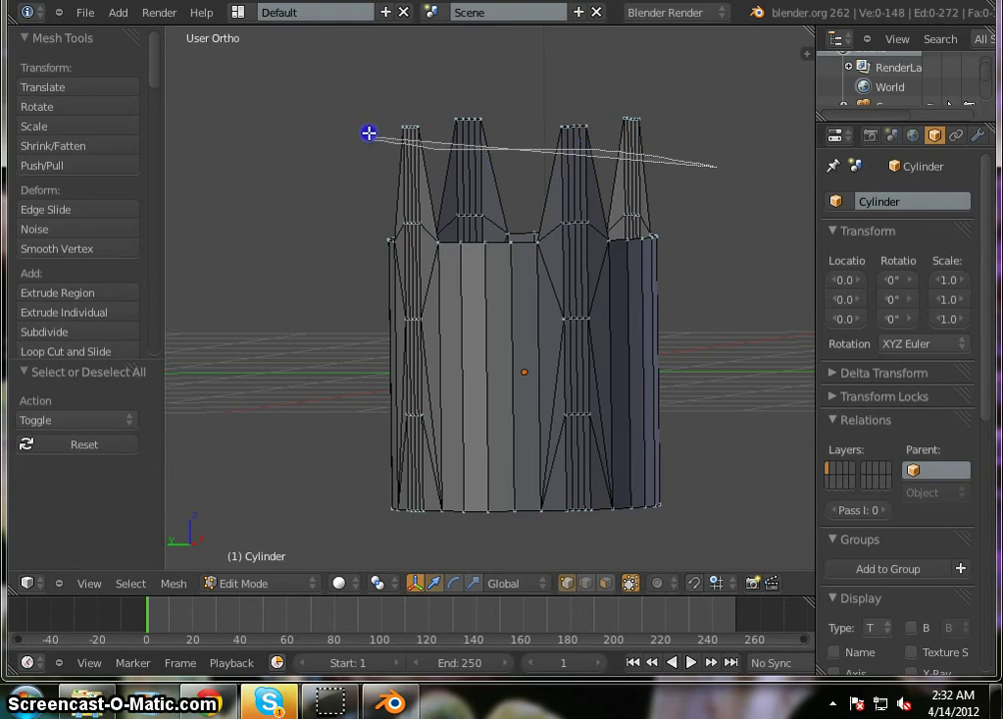
mouse_move(369, 133)
ctrl+mouse_down()
mouse_move(639, 65)
mouse_move(679, 72)
ctrl+mouse_up()
middle_drag(388, 219, 479, 292)
middle_drag(451, 320, 640, 343)
click(558, 460)
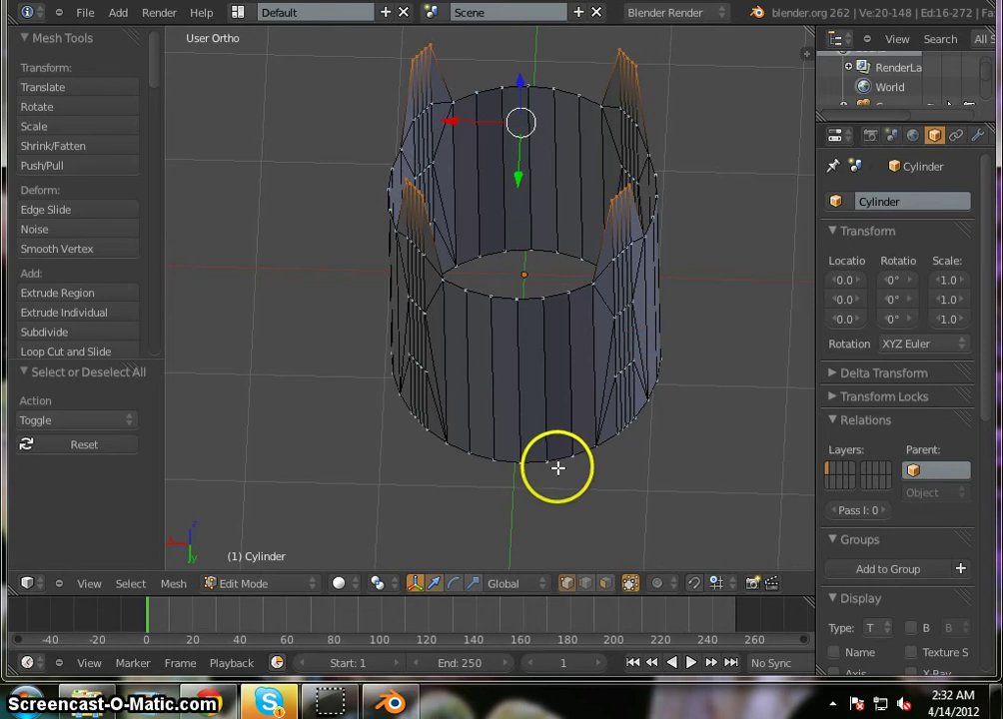
key(s)
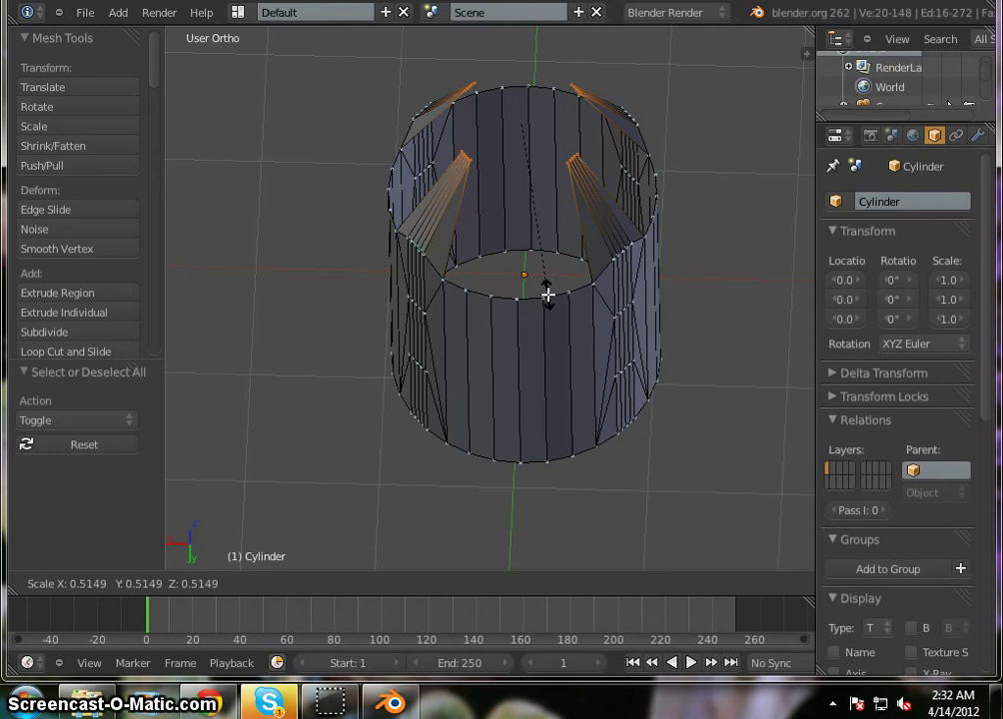
click(547, 295)
Create an edge between the facing corner vertices of two neighbouring spike tips.
mouse_move(470, 290)
middle_down()
mouse_move(510, 394)
mouse_move(546, 309)
mouse_move(486, 275)
mouse_move(486, 294)
mouse_move(522, 291)
mouse_move(485, 281)
middle_up()
scroll(482, 69, up, 2)
scroll(567, 157, down, 2)
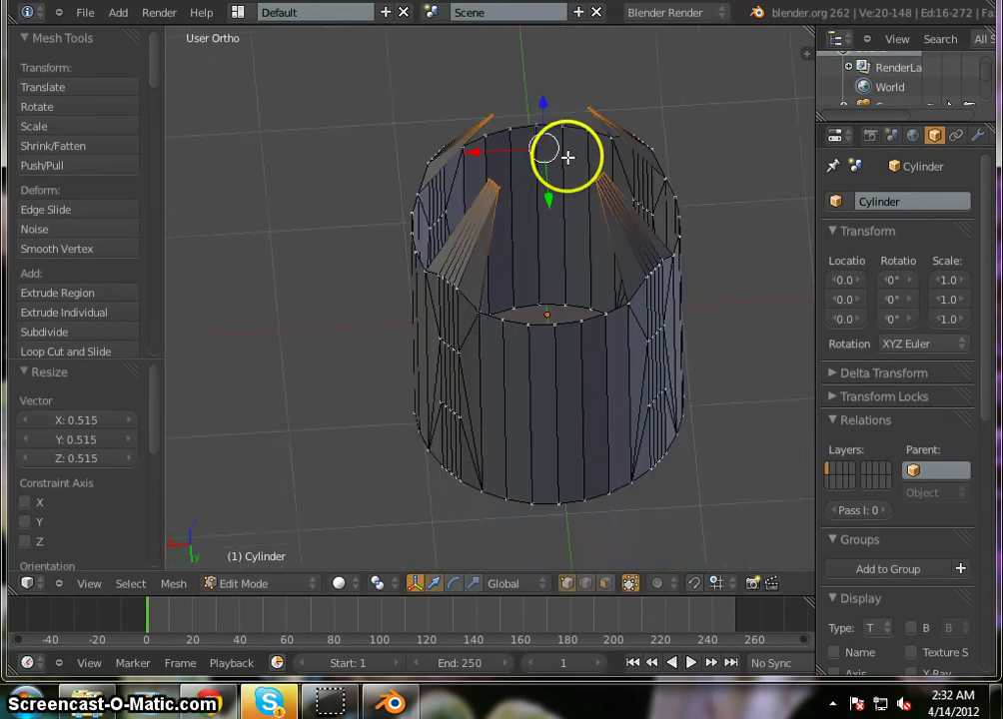
scroll(565, 156, up, 2)
right_click(474, 198)
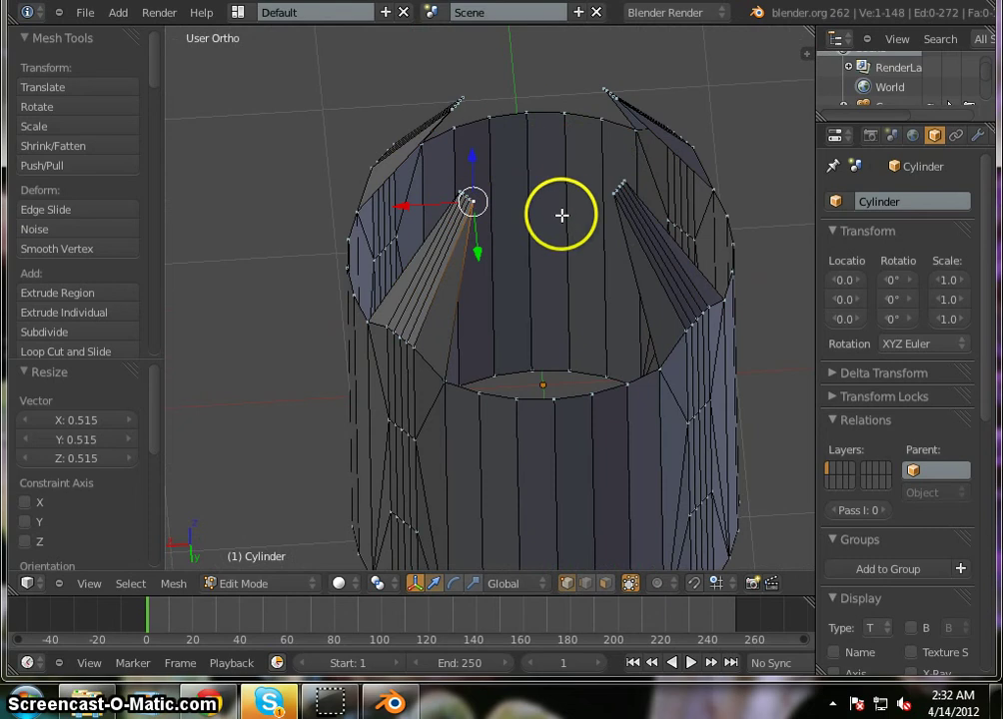
shift+right_click(613, 197)
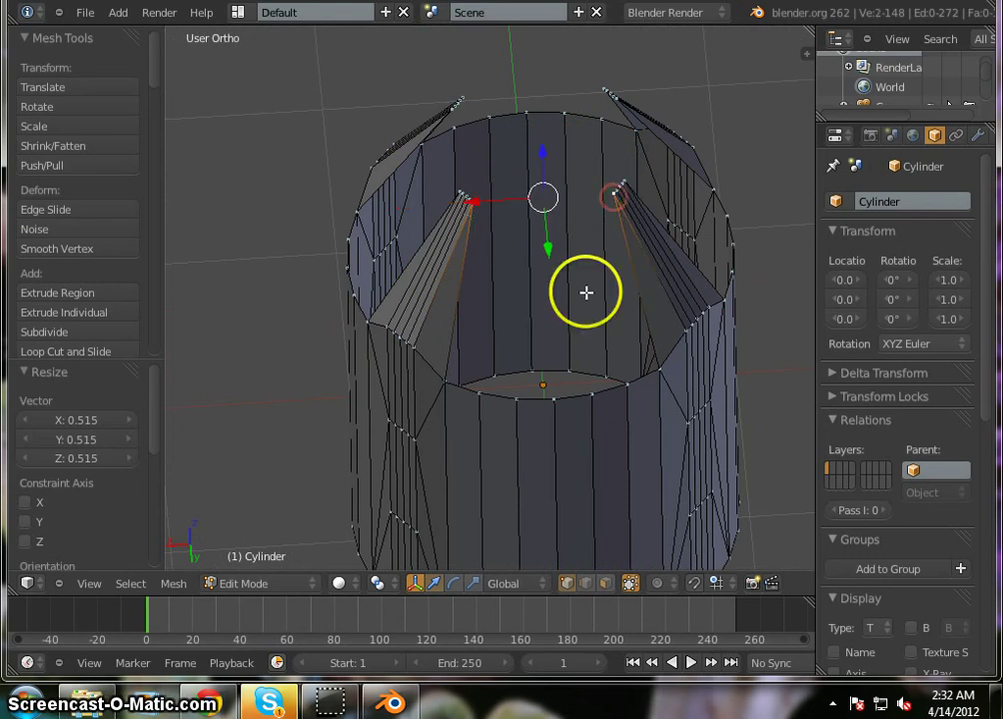
scroll(584, 211, down, 2)
scroll(556, 211, up, 2)
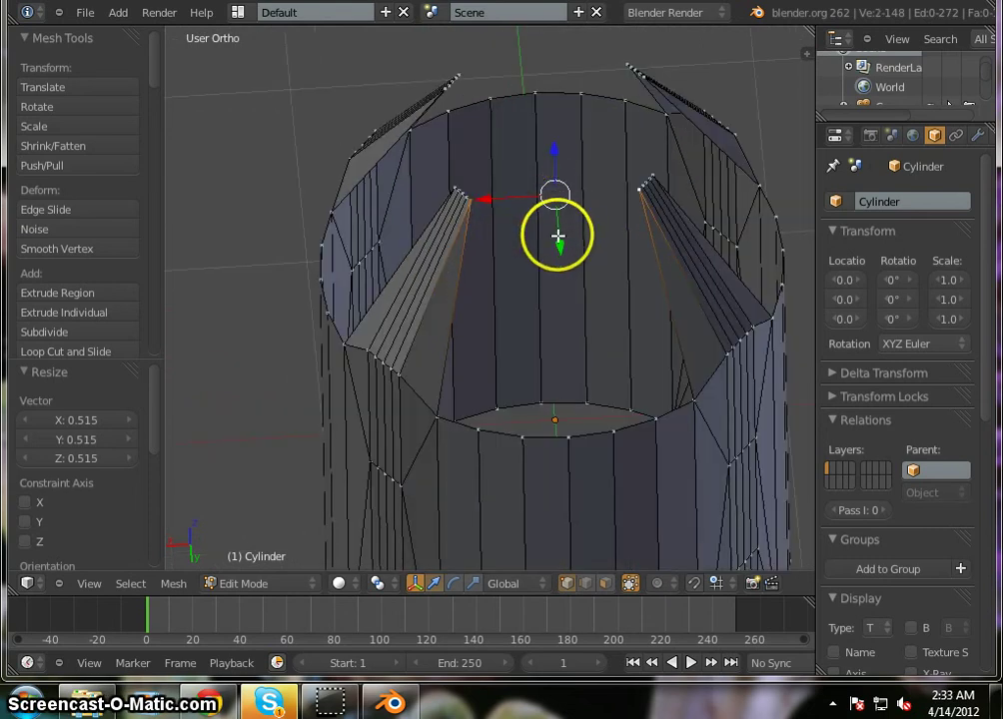
key(f)
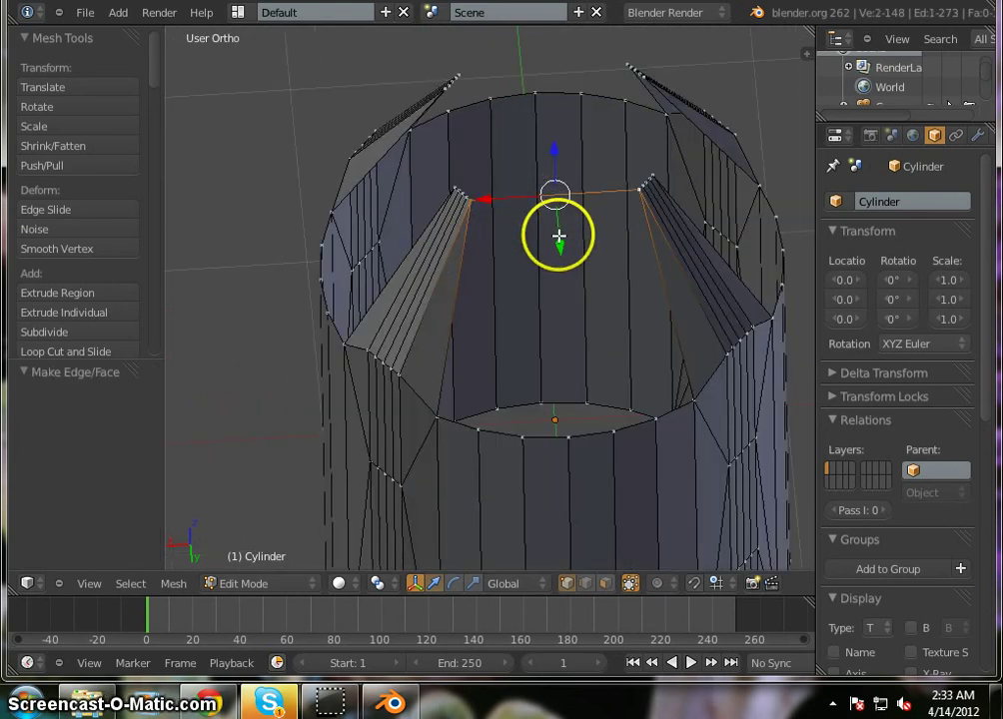
Connect the facing corner vertices of the remaining three pairs of neighbouring spike tips with edges.
middle_drag(457, 206, 643, 243)
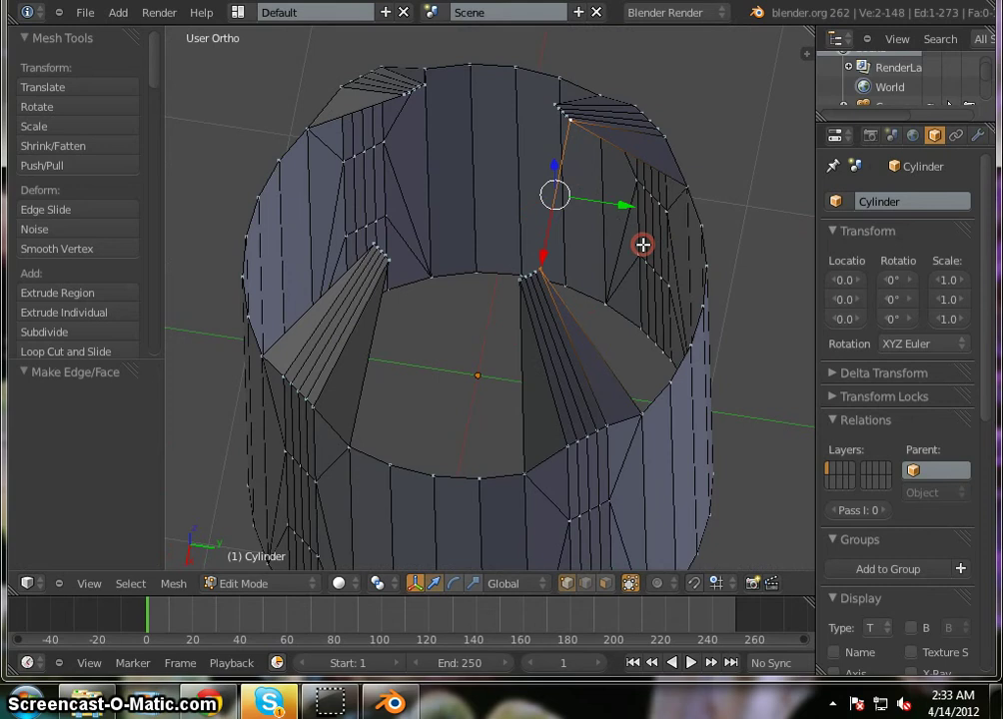
right_click(515, 279)
right_click(392, 259)
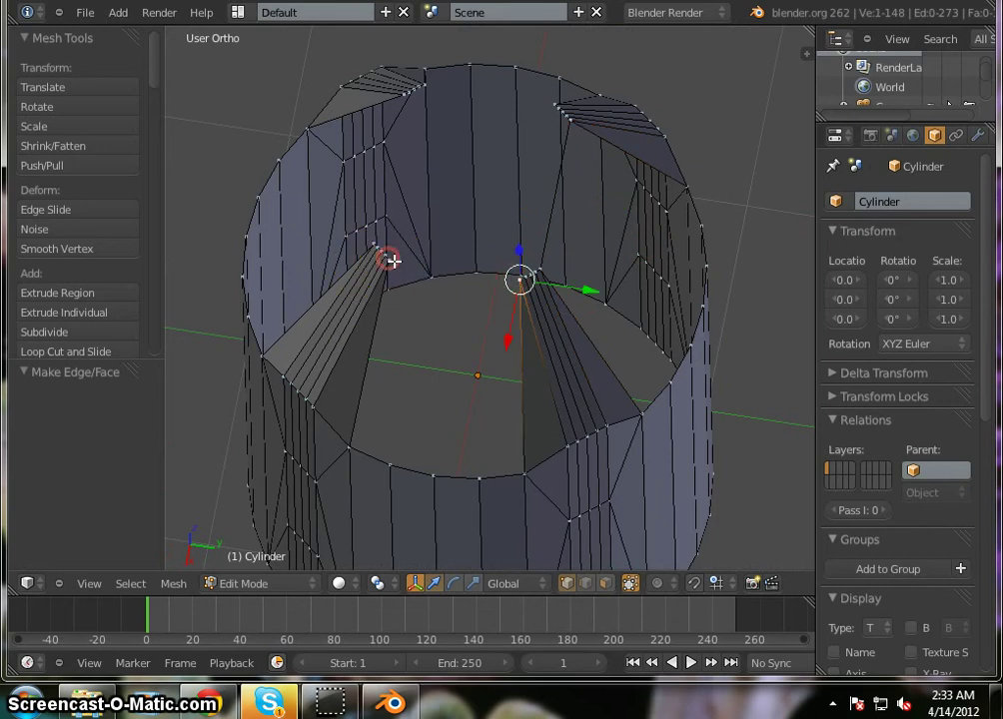
key(f)
middle_drag(385, 273, 573, 279)
right_click(421, 347)
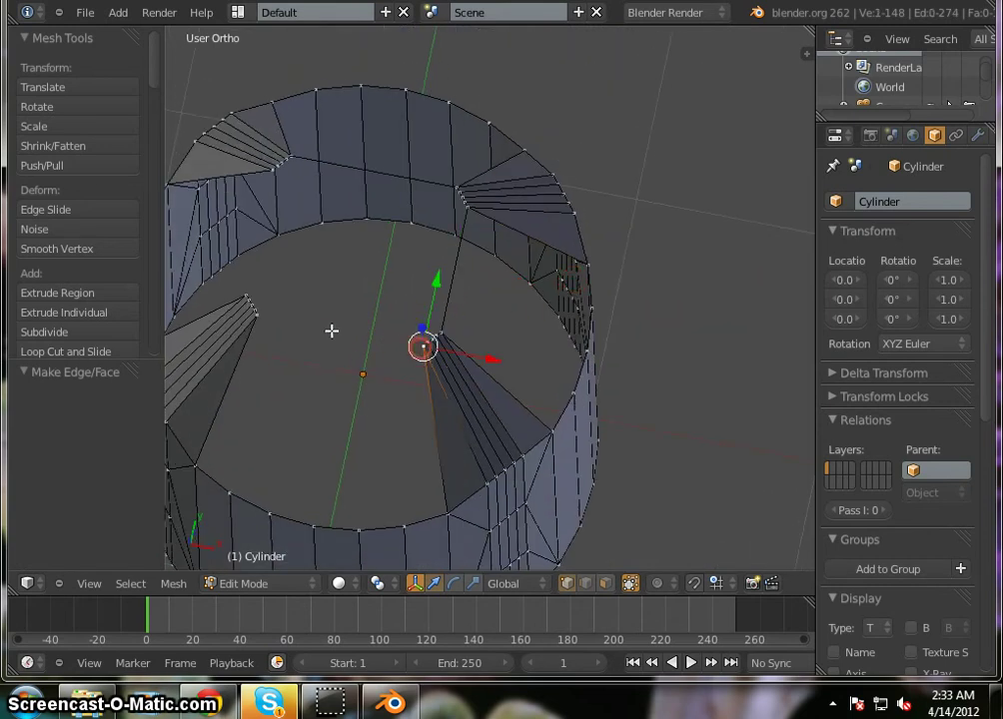
shift+right_click(260, 317)
key(f)
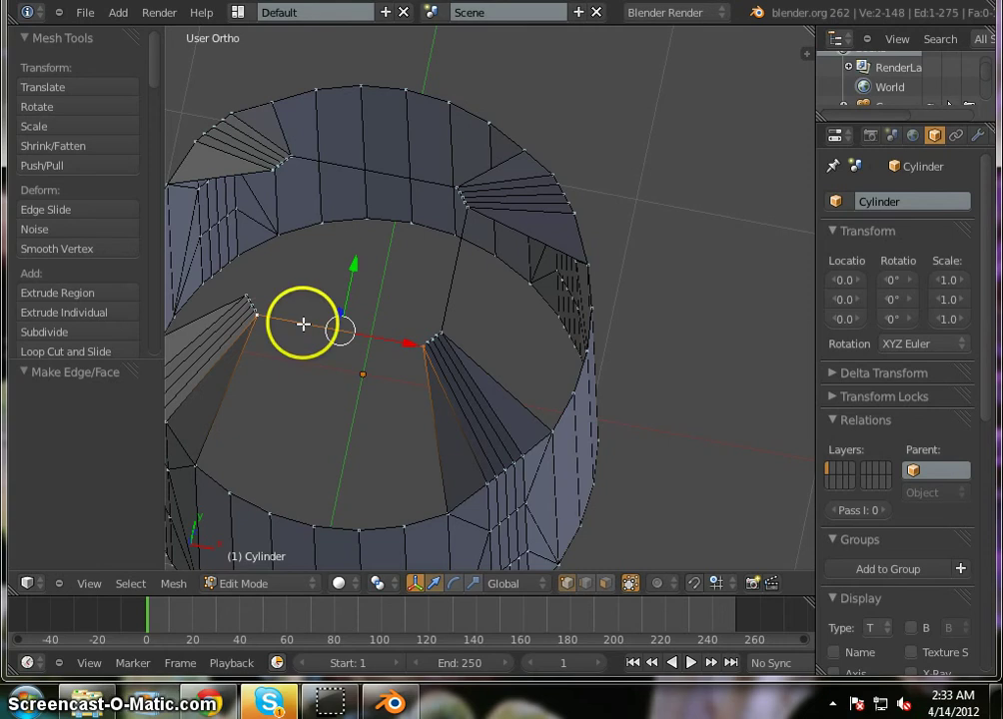
middle_drag(301, 325, 522, 301)
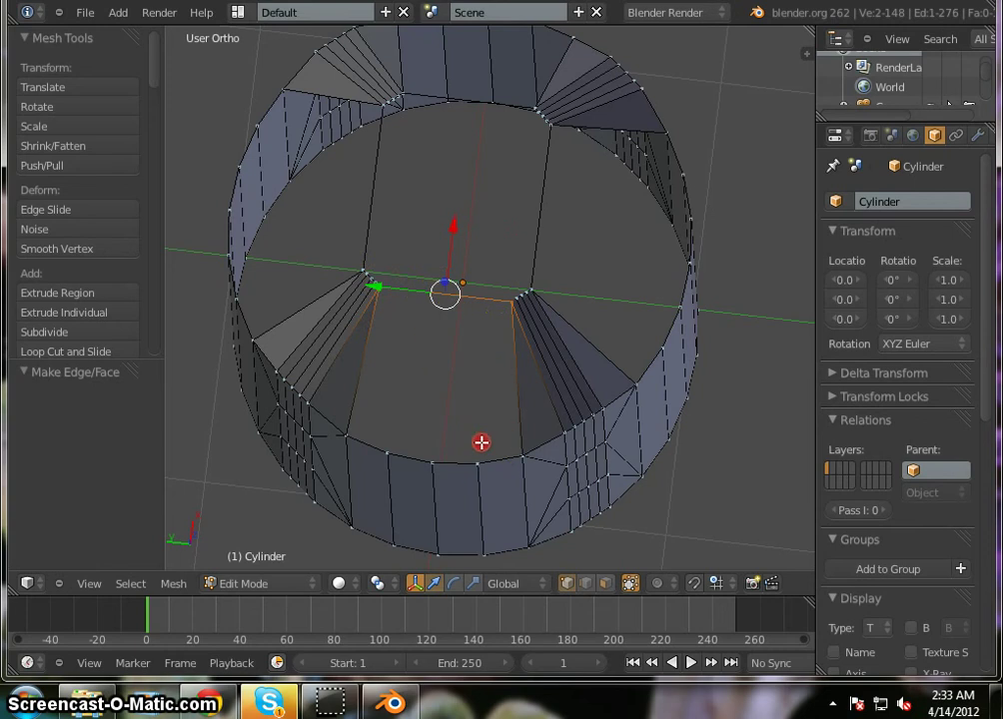
middle_drag(481, 442, 477, 357)
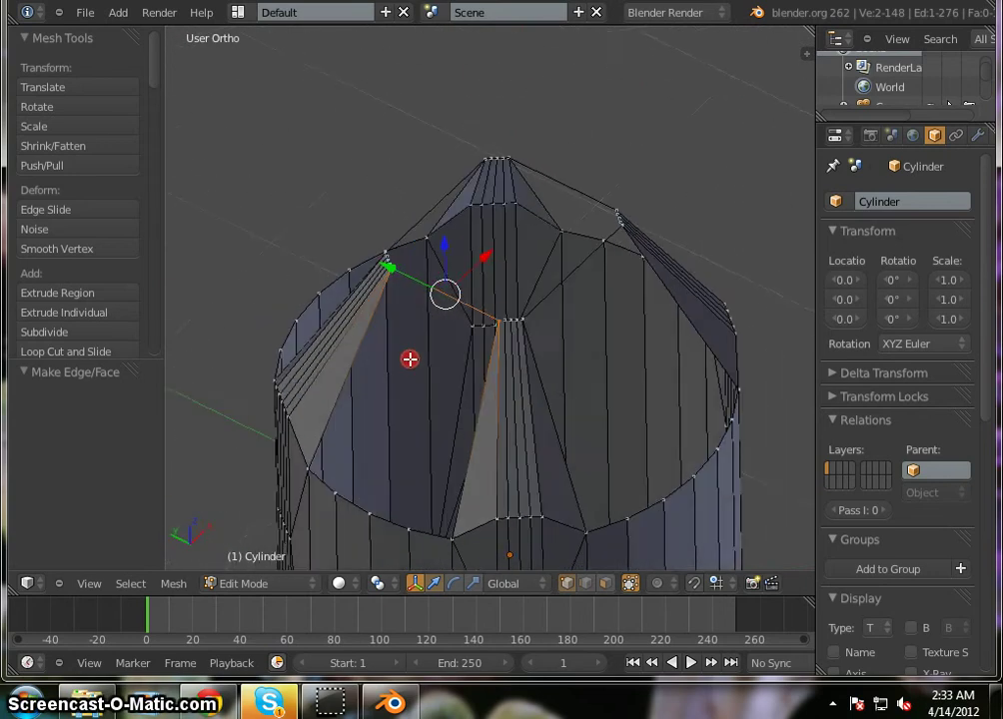
middle_drag(399, 353, 420, 356)
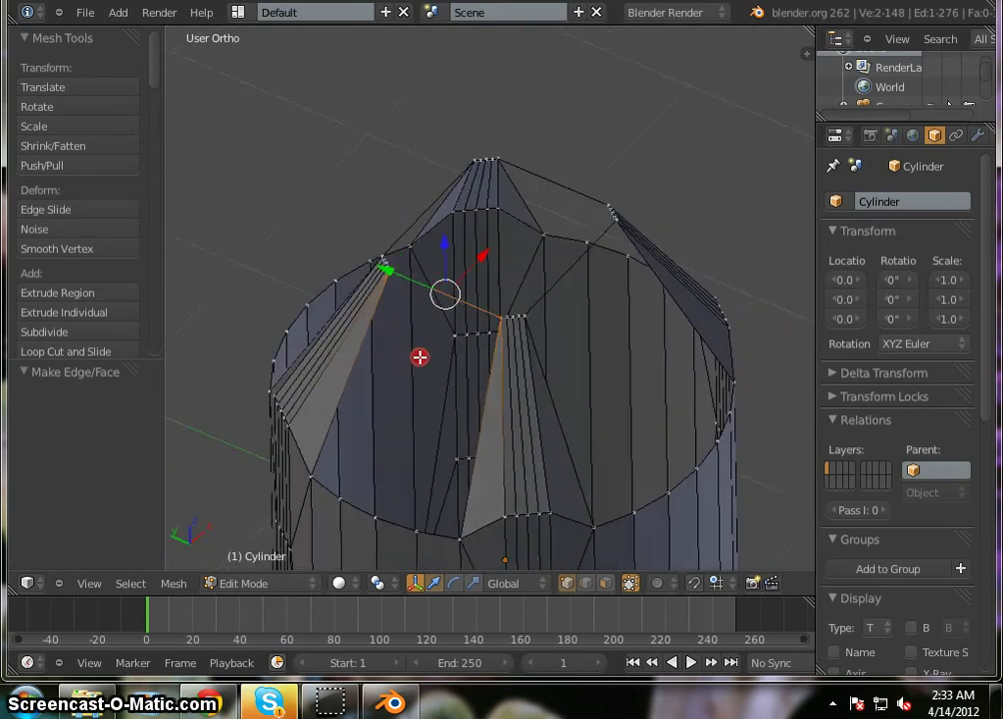
scroll(492, 299, up, 5)
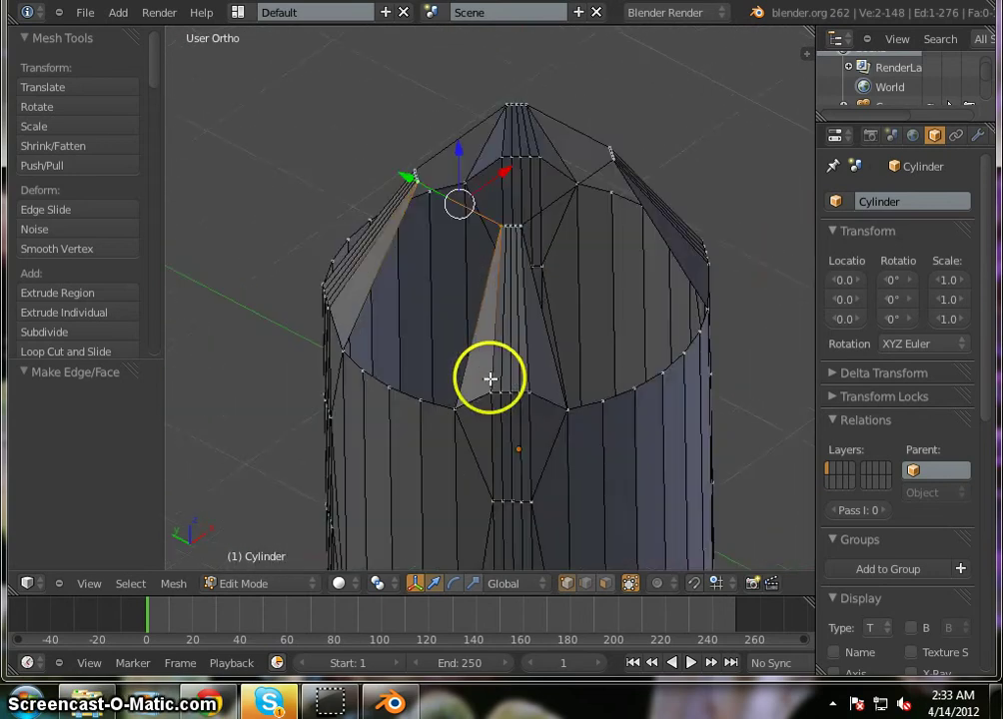
scroll(512, 361, down, 3)
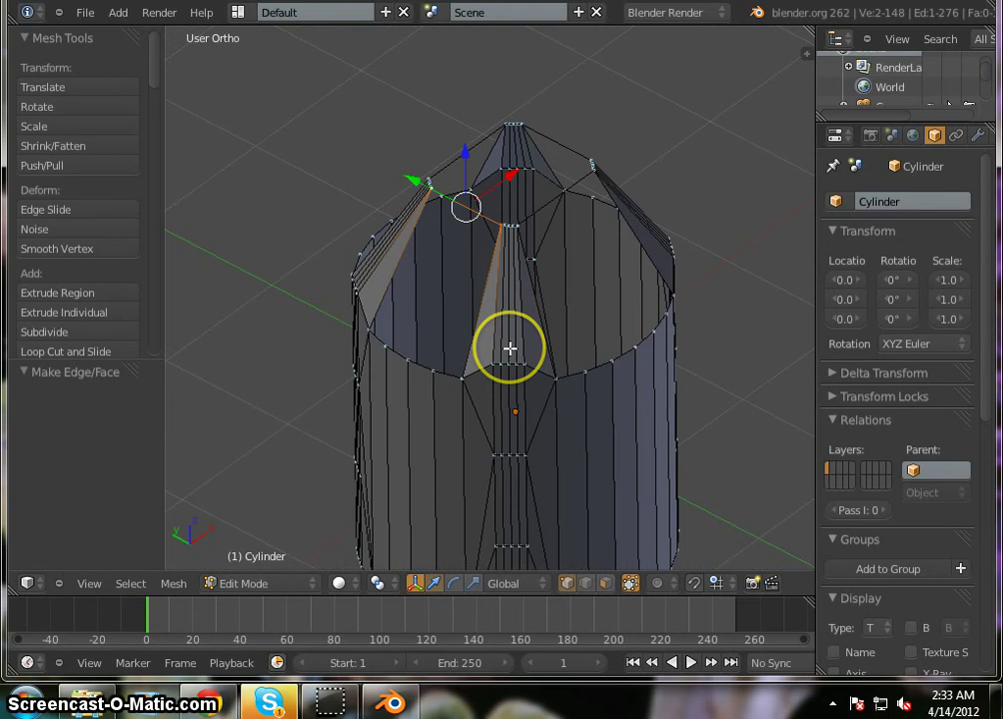
Inspect the spikes, their joining tip edges and the subdivided strips down the cylinder wall from several sides.
scroll(505, 285, up, 2)
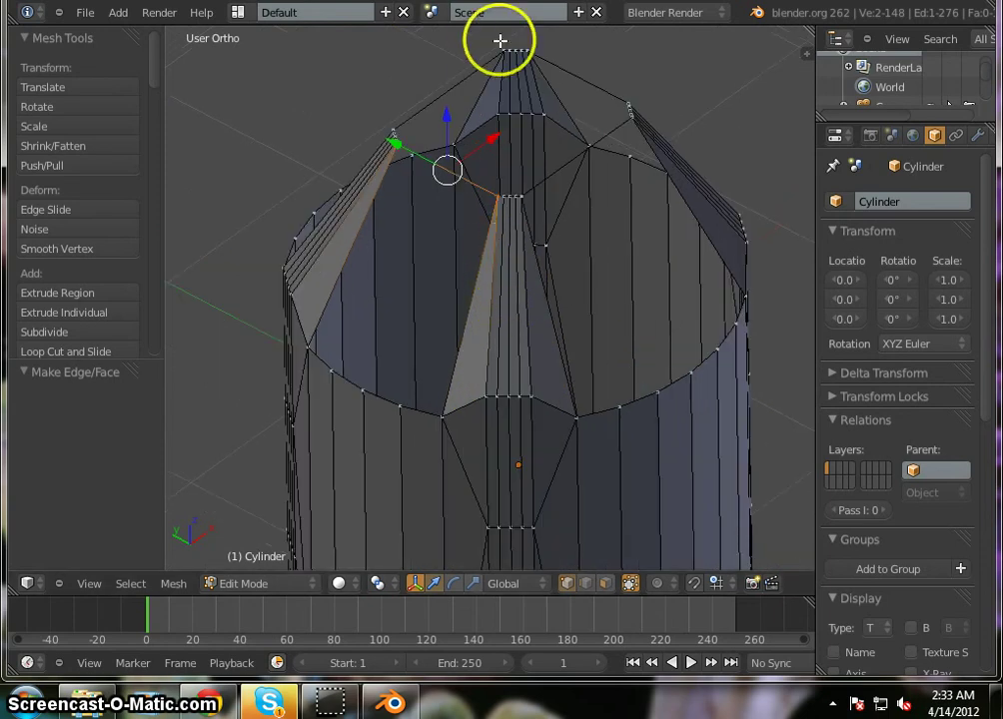
scroll(498, 254, down, 1)
scroll(510, 350, down, 1)
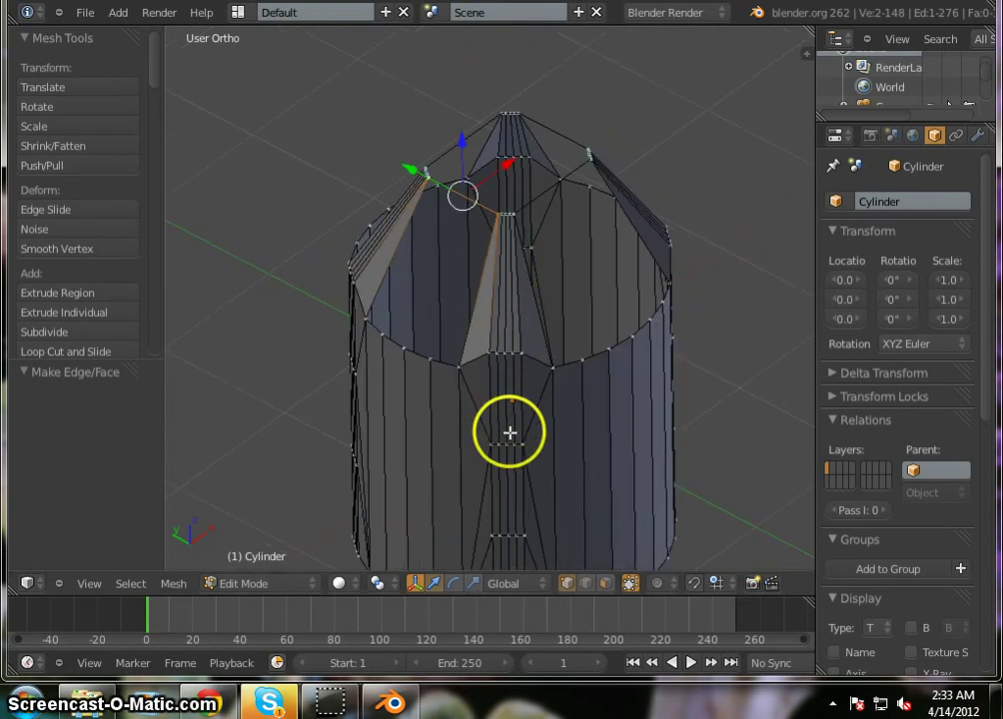
scroll(516, 374, down, 2)
scroll(511, 381, up, 2)
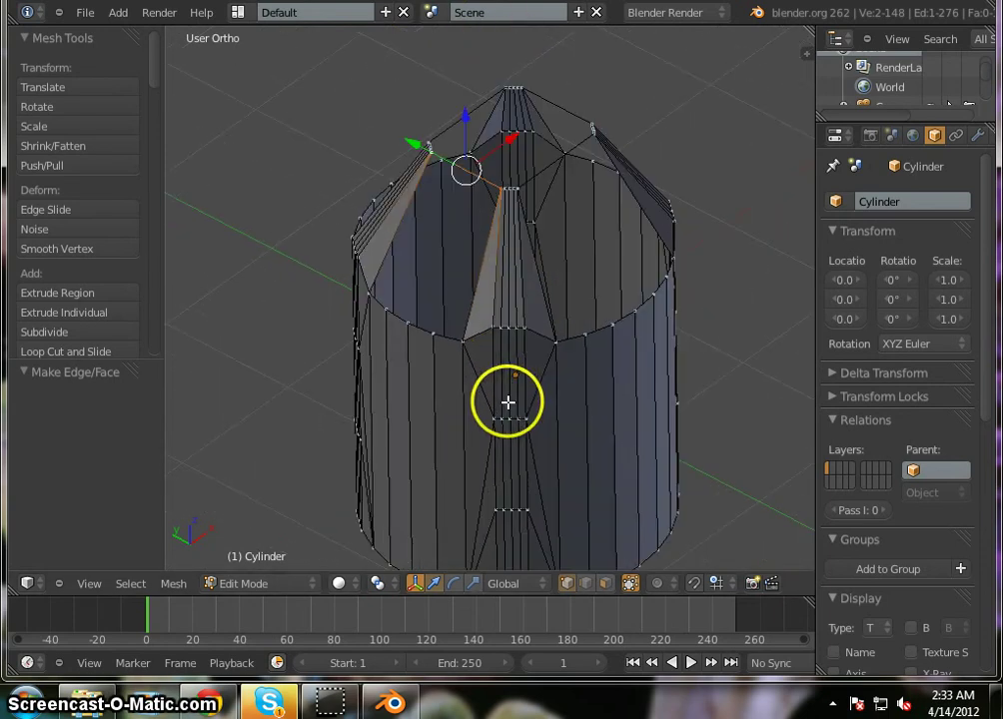
scroll(506, 410, down, 2)
scroll(476, 291, up, 1)
middle_drag(471, 294, 658, 300)
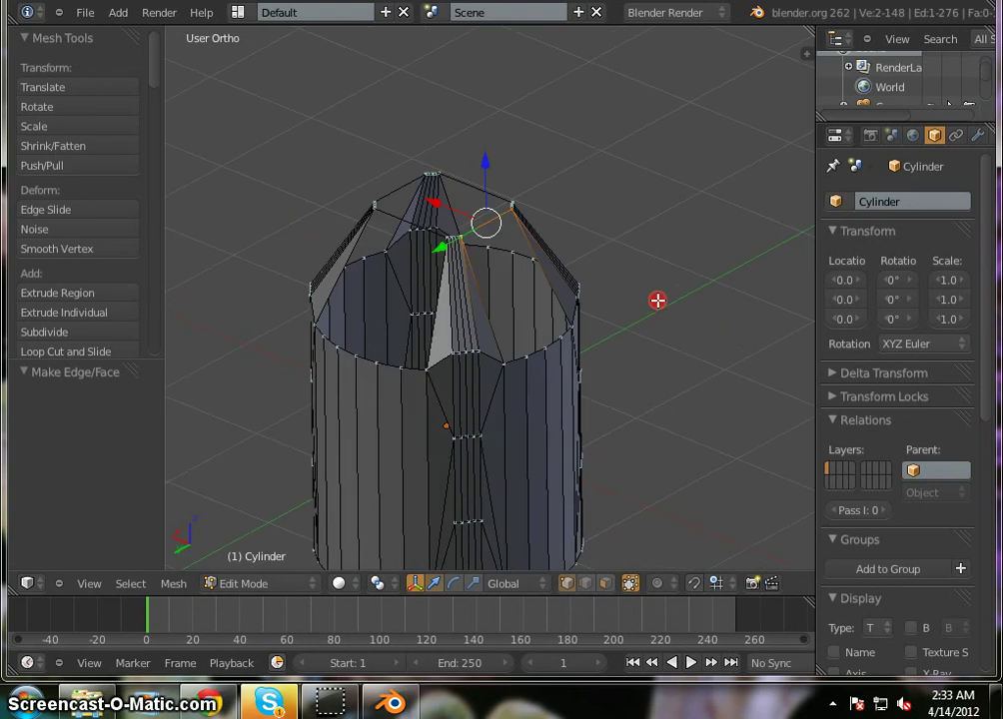
middle_drag(388, 348, 368, 344)
scroll(453, 408, down, 2)
scroll(446, 425, up, 4)
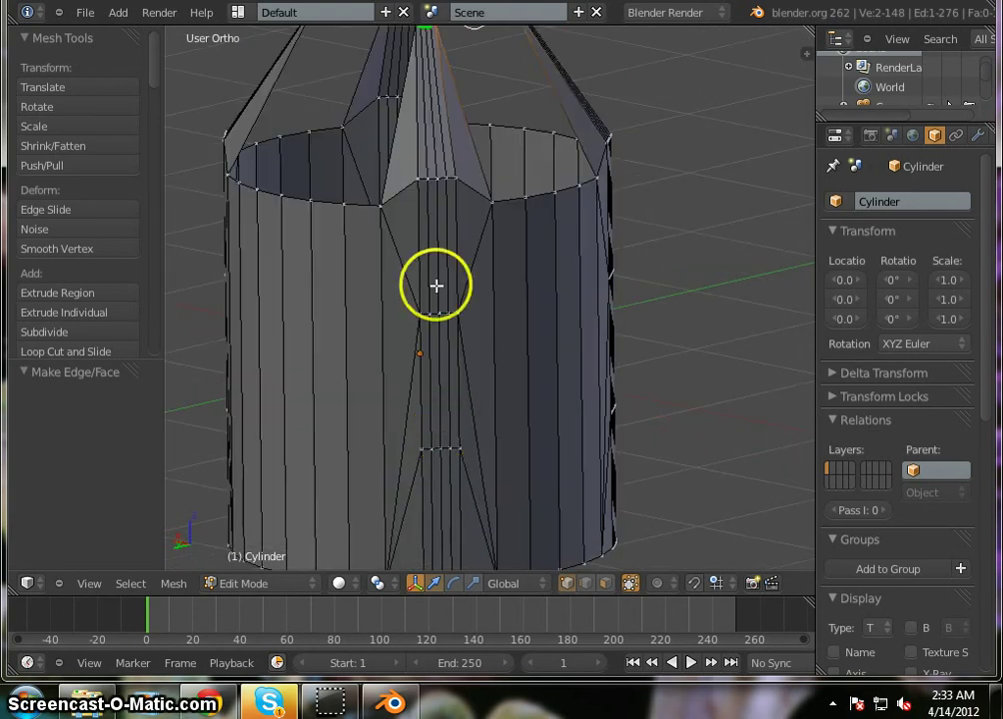
scroll(430, 258, down, 2)
scroll(421, 228, up, 2)
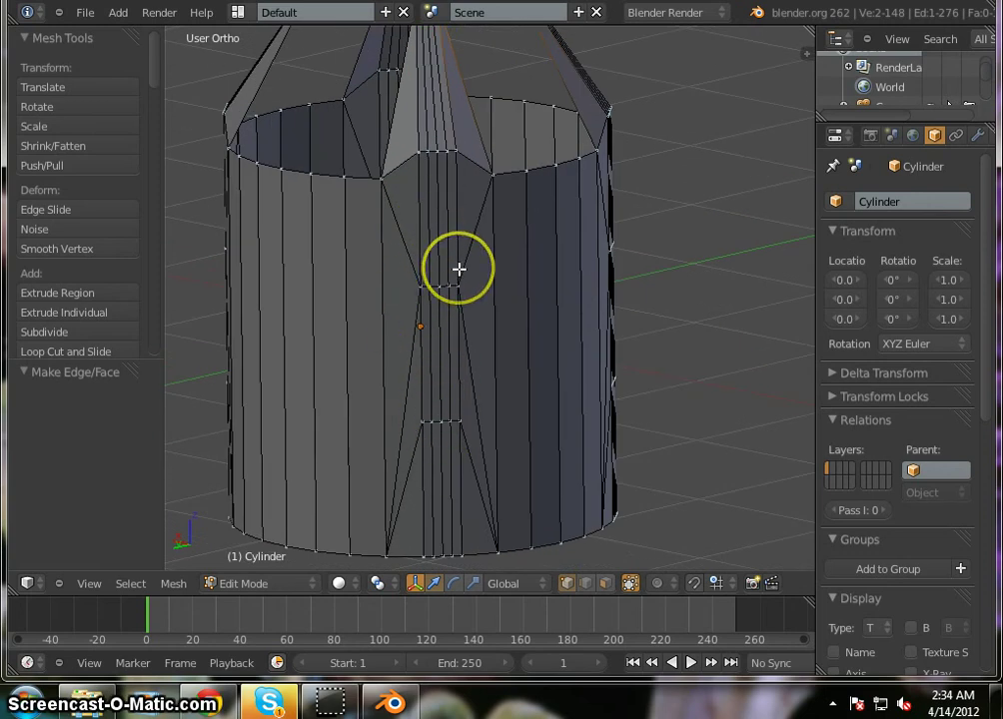
scroll(449, 241, down, 1)
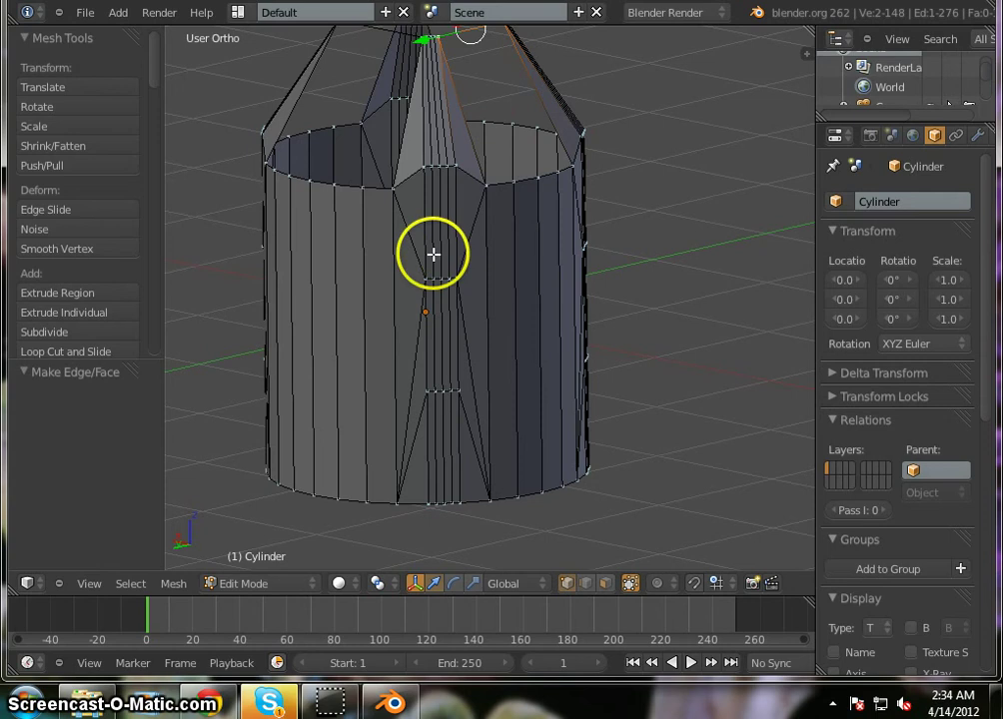
middle_drag(434, 255, 642, 294)
scroll(452, 290, down, 1)
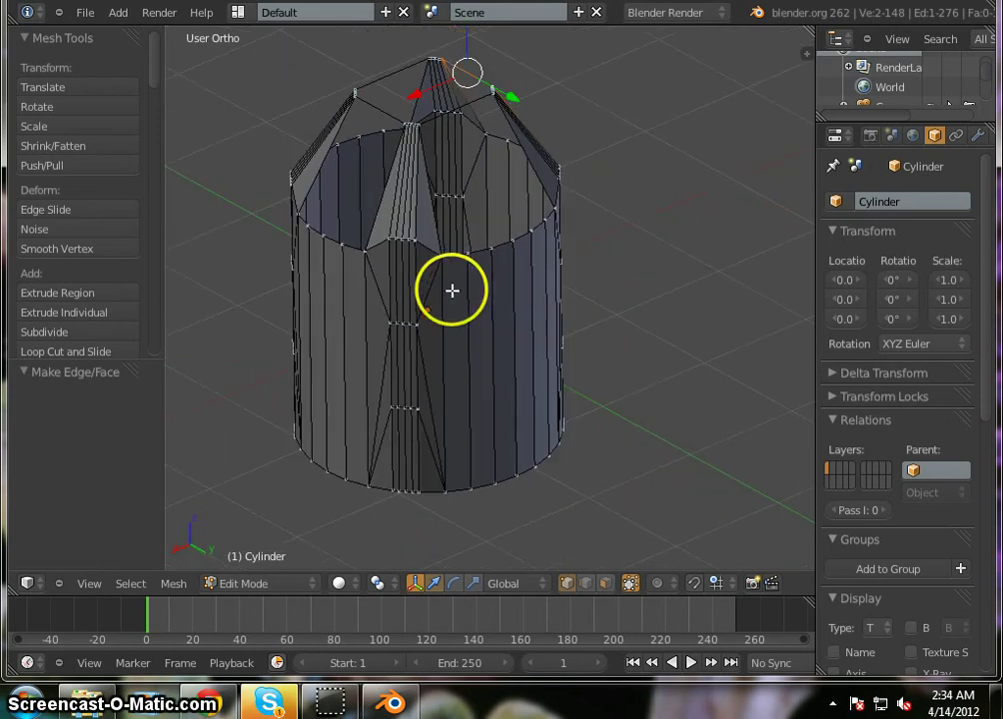
scroll(401, 300, up, 2)
mouse_move(401, 291)
middle_down()
mouse_move(399, 322)
mouse_move(391, 287)
middle_up()
scroll(527, 225, down, 3)
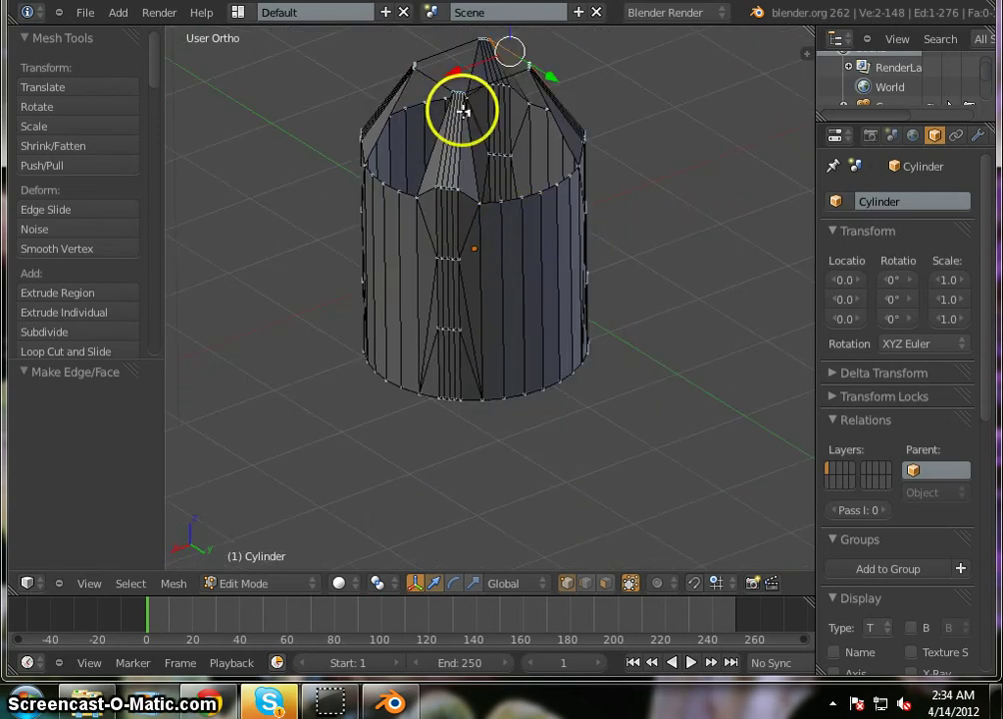
Select the four narrow sloped faces of the front spike in face mode.
scroll(462, 112, up, 4)
scroll(431, 186, up, 1)
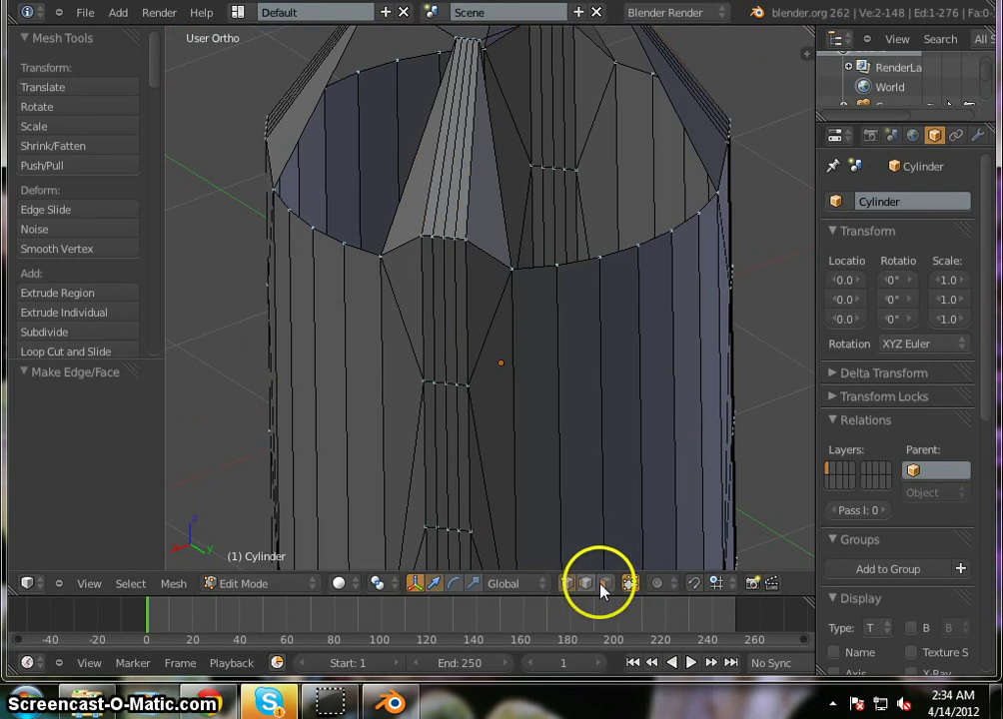
right_click(467, 135)
right_click(455, 140)
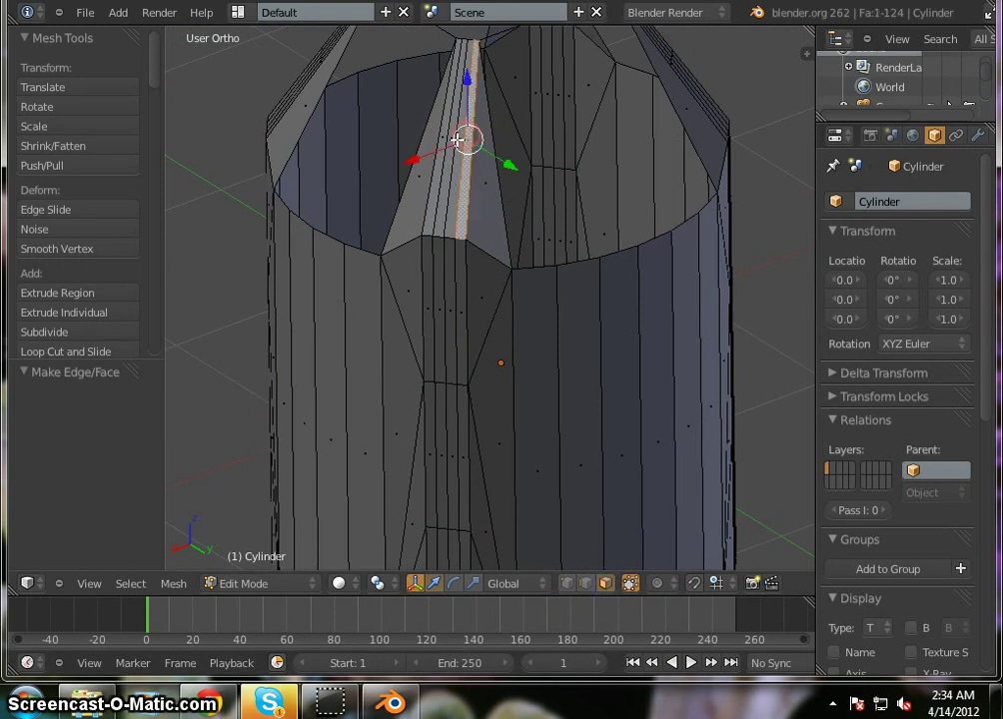
shift+right_click(449, 143)
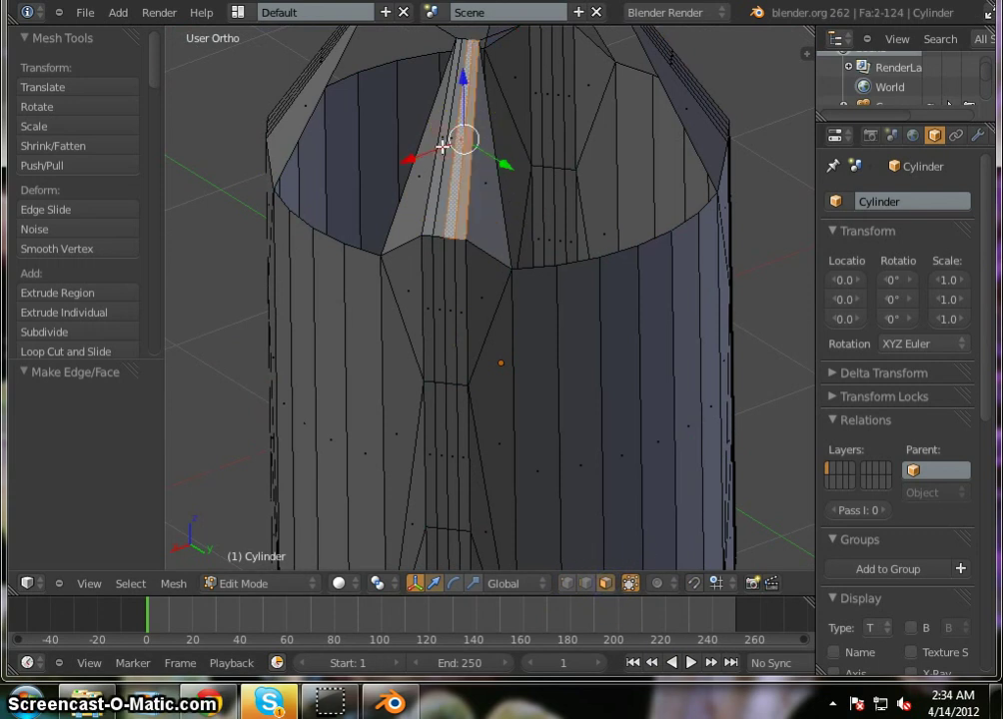
shift+right_click(446, 147)
shift+right_click(452, 152)
shift+right_click(451, 178)
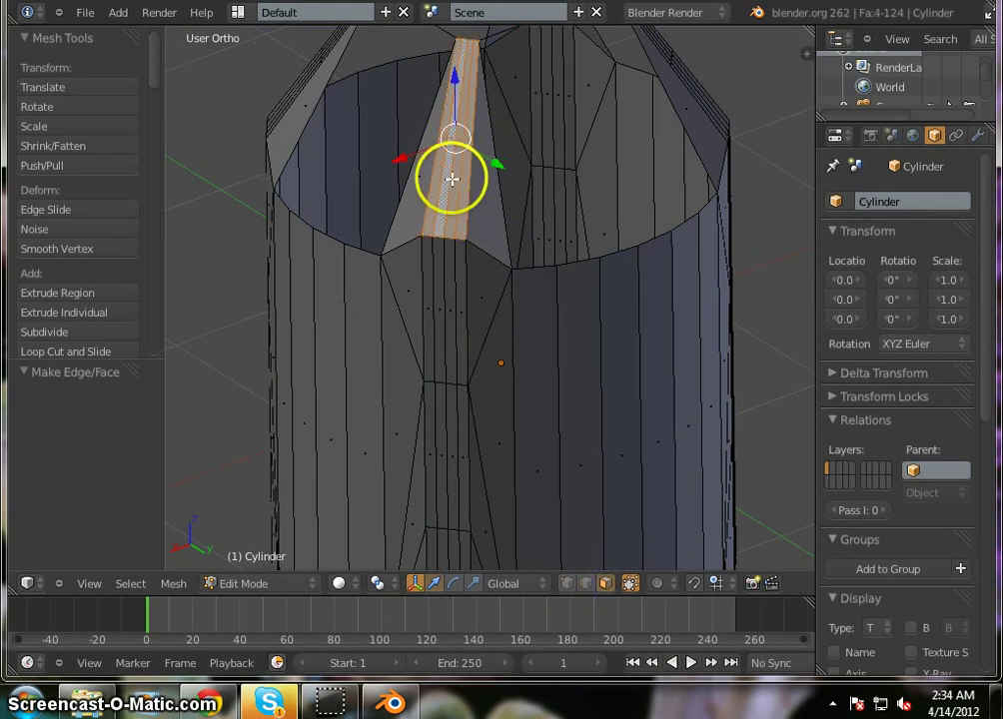
Add the four narrow wall faces directly below the front spike to the selection.
scroll(453, 177, down, 2)
scroll(454, 160, up, 3)
scroll(455, 146, down, 2)
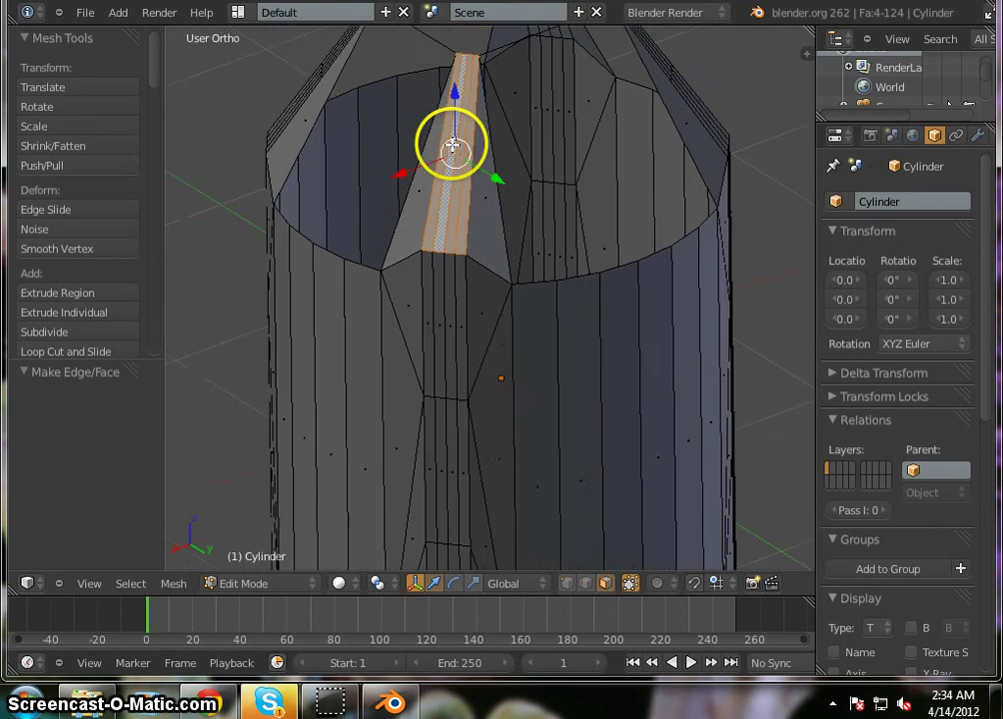
scroll(455, 145, down, 1)
middle_drag(455, 145, 451, 173)
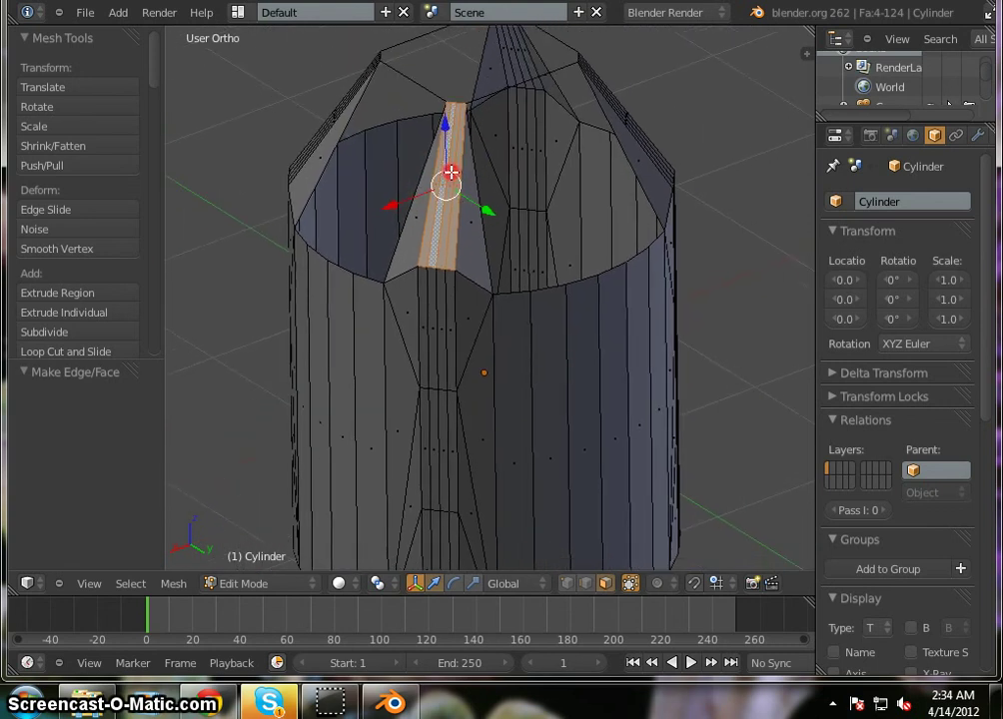
shift+right_click(446, 306)
shift+right_click(437, 306)
shift+right_click(429, 309)
shift+right_click(420, 307)
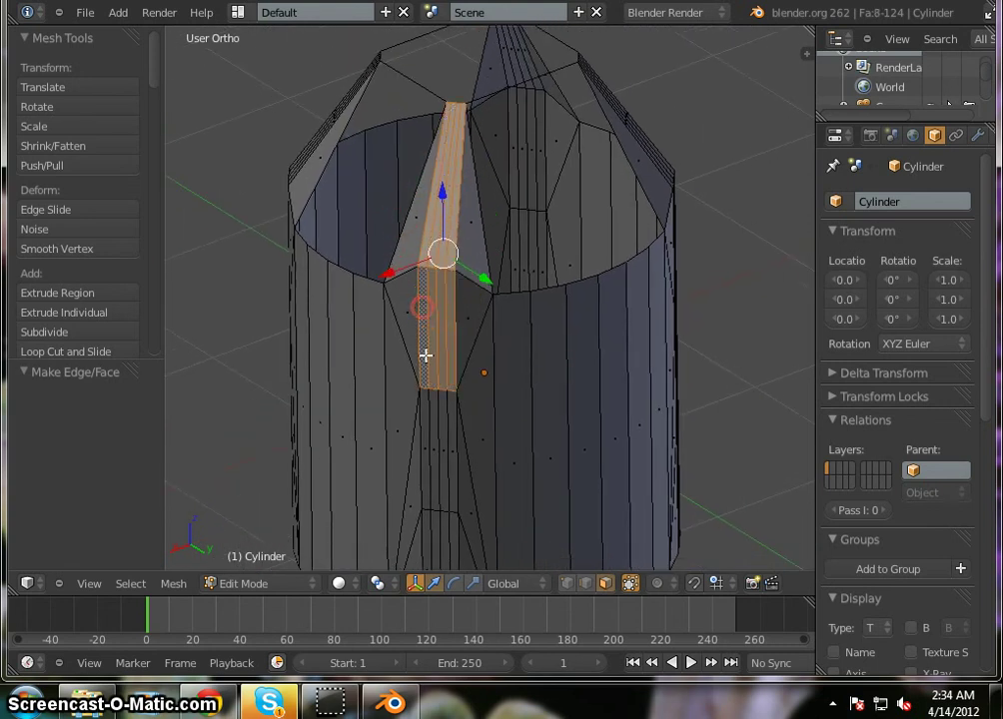
Extend the selection down the first strip with the four narrow faces of each of its two lowest wall sections.
shift+right_click(448, 435)
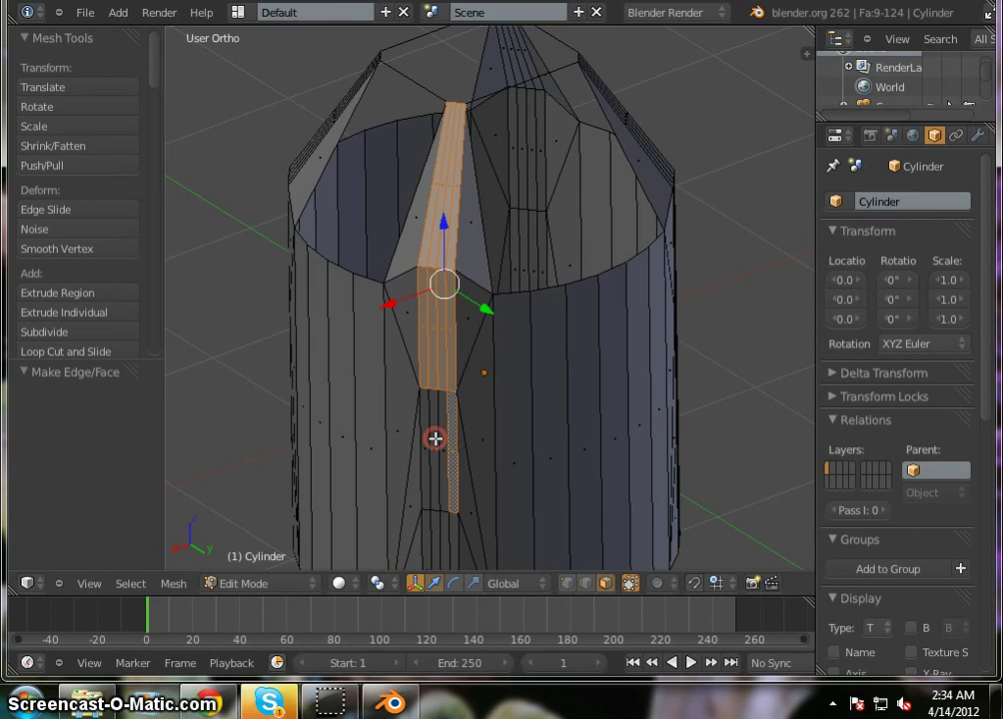
shift+right_click(438, 437)
shift+right_click(427, 438)
shift+middle_drag(443, 436, 446, 352)
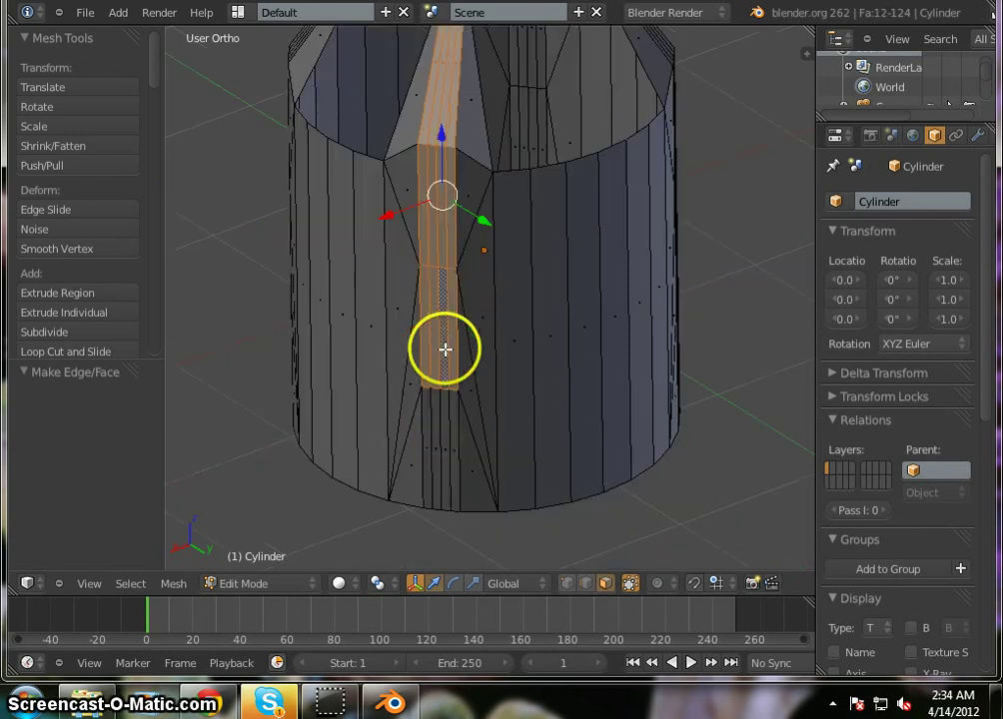
shift+right_click(455, 444)
shift+right_click(444, 444)
shift+right_click(434, 444)
shift+right_click(427, 442)
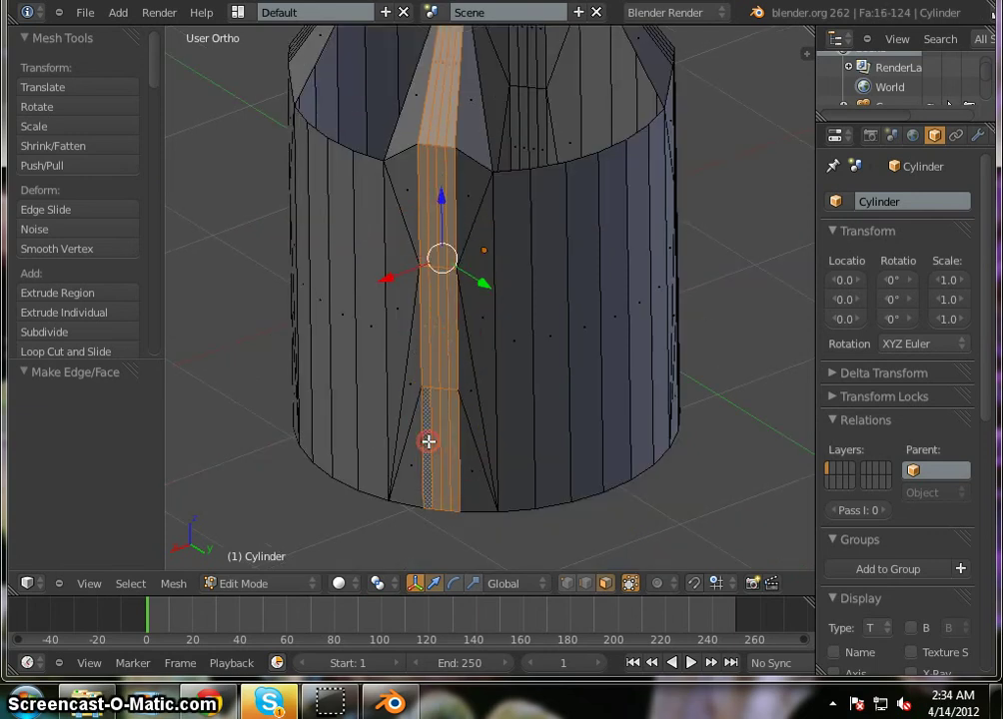
Add the neighbouring spike's four narrow sloped faces and the four wall faces directly below them to the selection.
shift+middle_drag(331, 319, 571, 352)
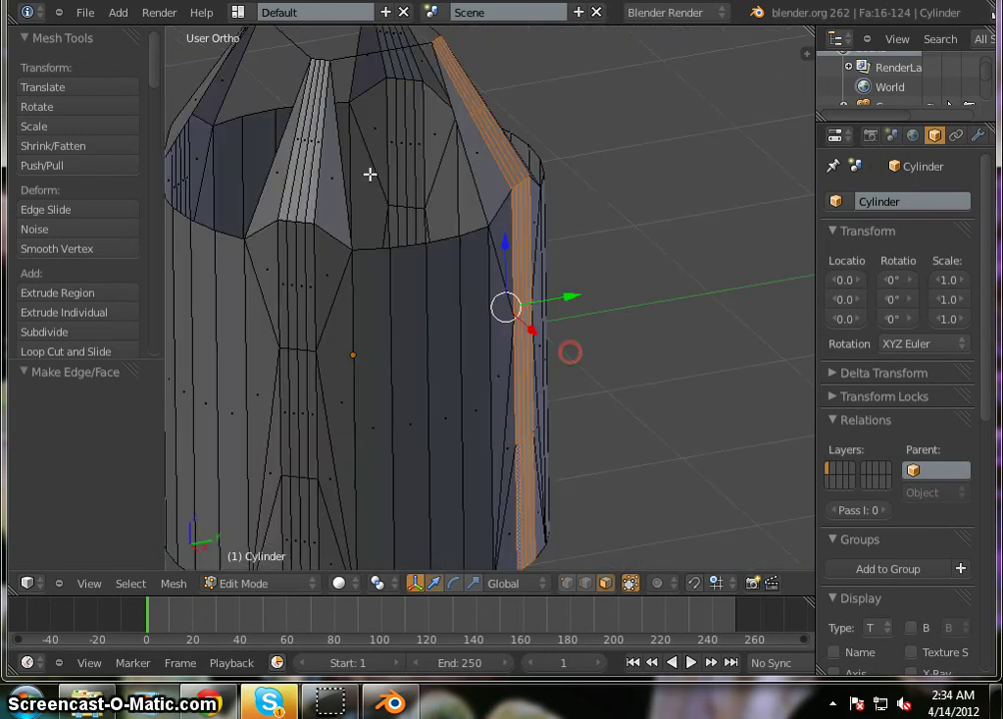
shift+right_click(307, 134)
shift+right_click(299, 147)
shift+right_click(304, 148)
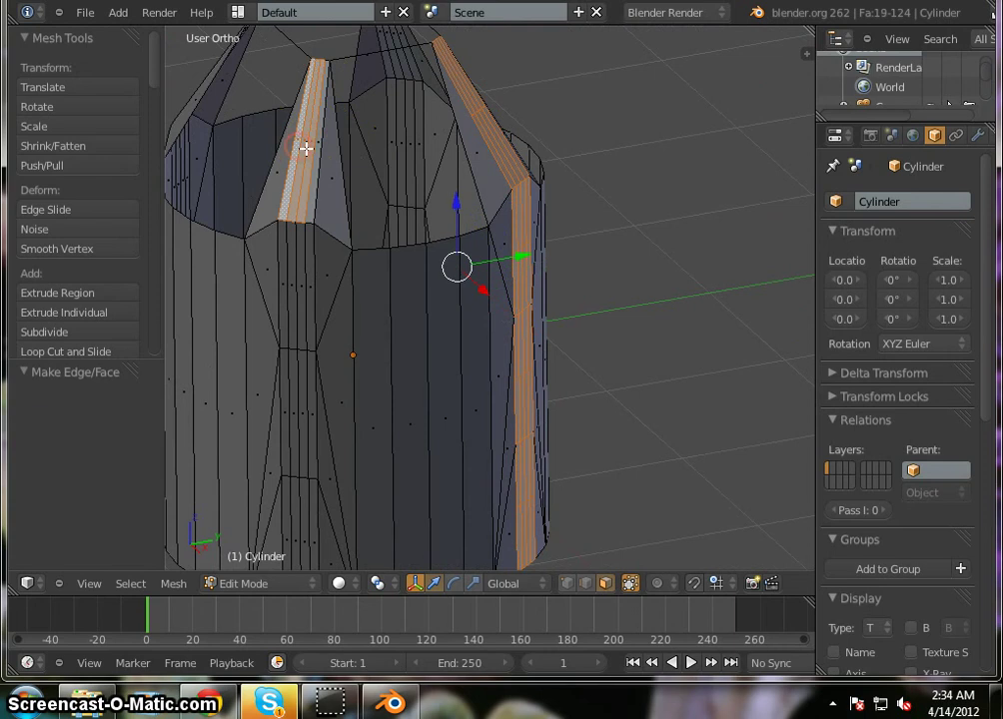
shift+right_click(300, 260)
shift+right_click(309, 271)
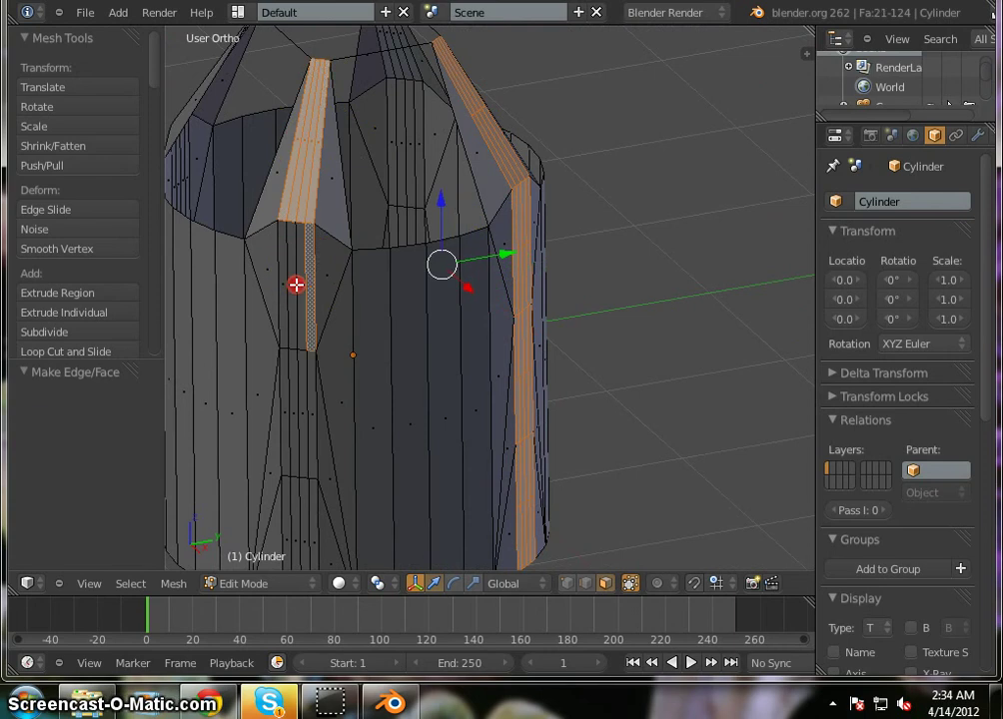
shift+right_click(290, 284)
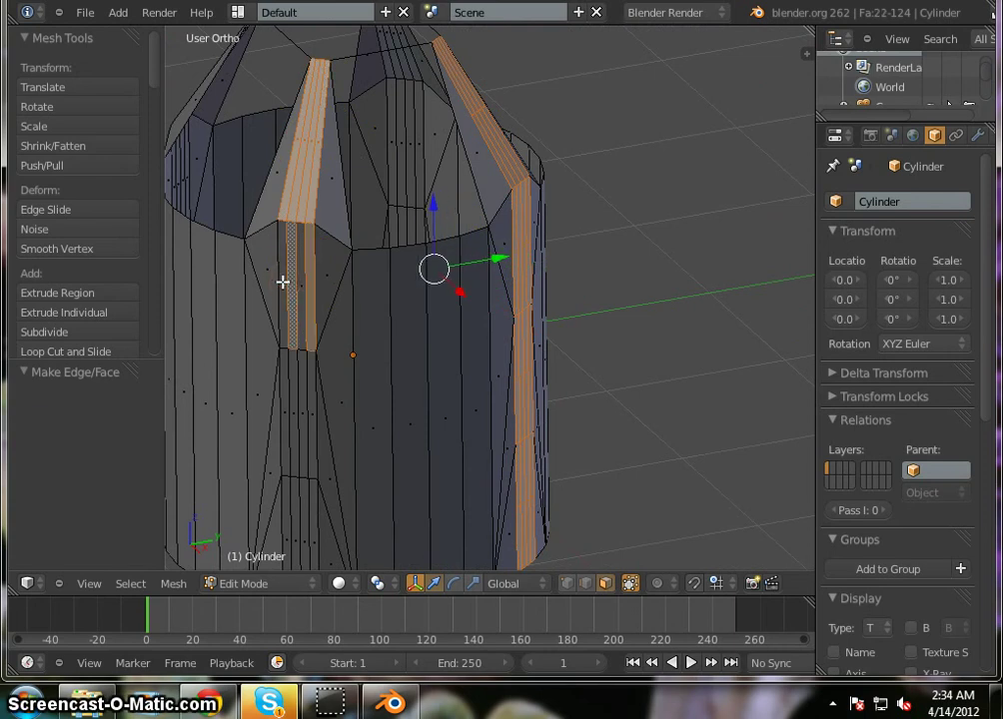
shift+right_click(302, 280)
Add the narrow faces in the two lowest wall sections of the second strip to the selection.
shift+right_click(302, 414)
shift+right_click(308, 414)
shift+right_click(305, 417)
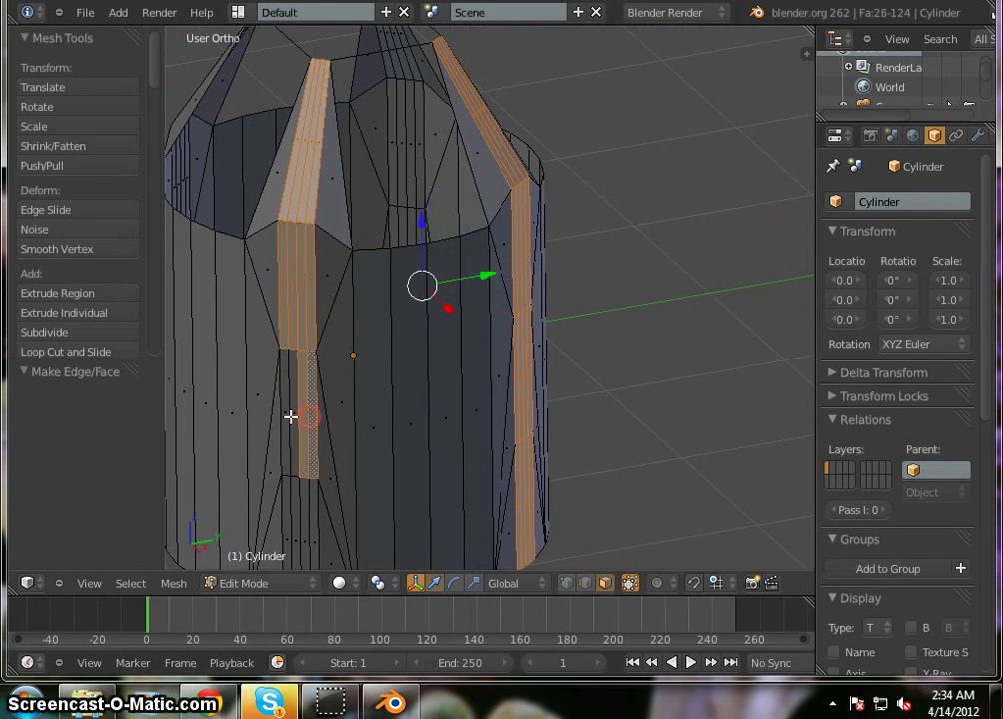
shift+right_click(284, 417)
shift+right_click(292, 418)
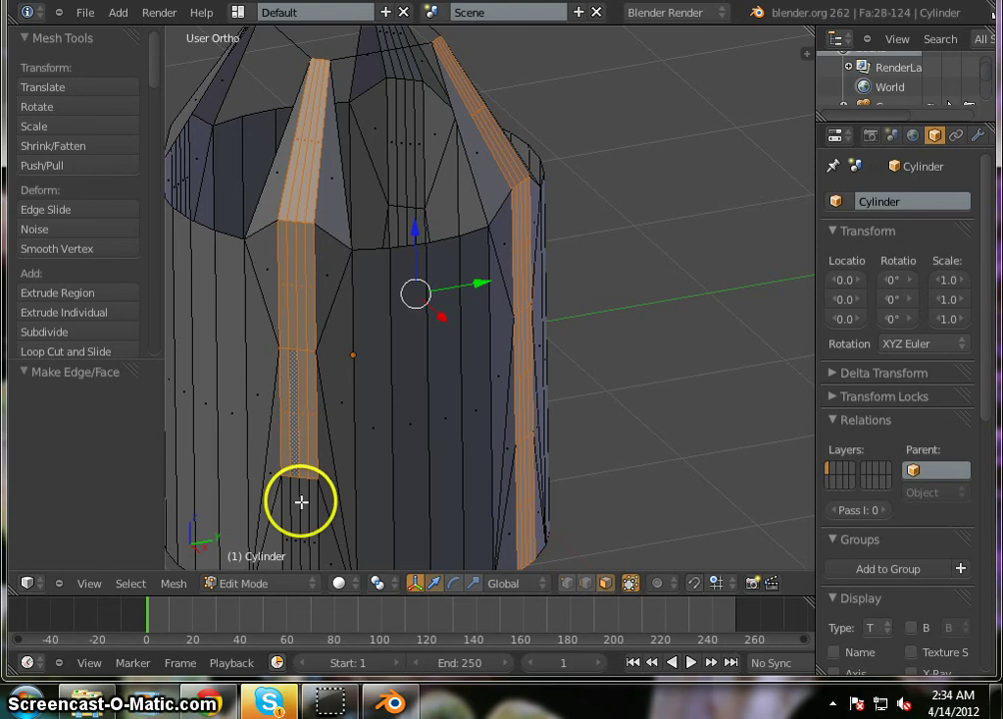
shift+right_click(312, 499)
shift+right_click(292, 500)
shift+right_click(288, 500)
shift+right_click(285, 498)
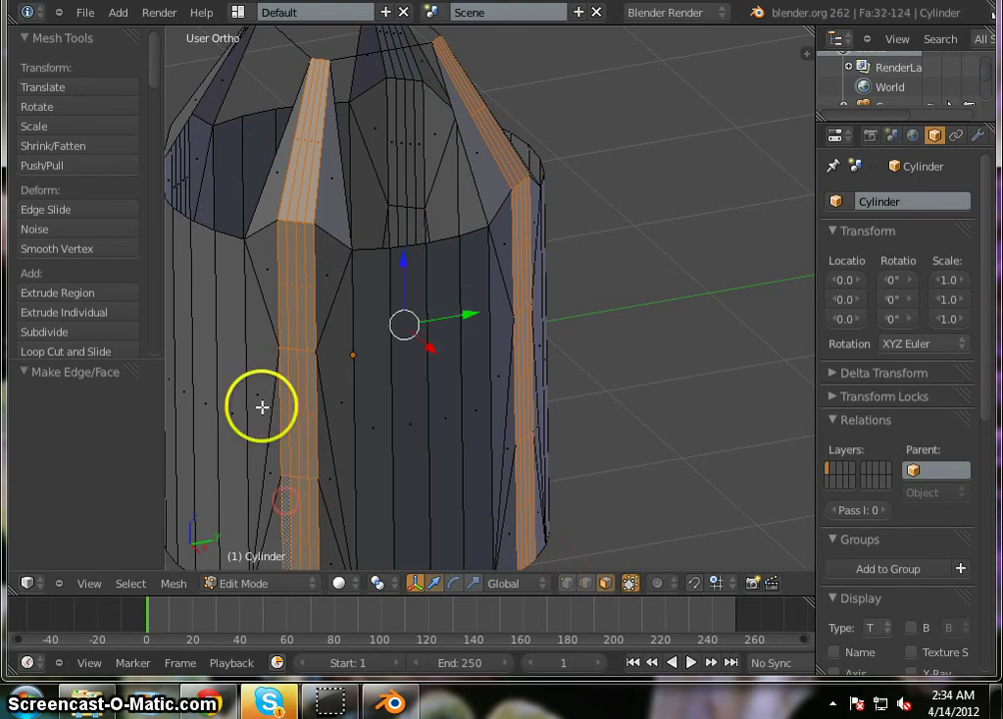
Add the third spike's four narrow sloped faces and the four wall faces directly below them to the selection.
middle_drag(262, 406, 385, 169)
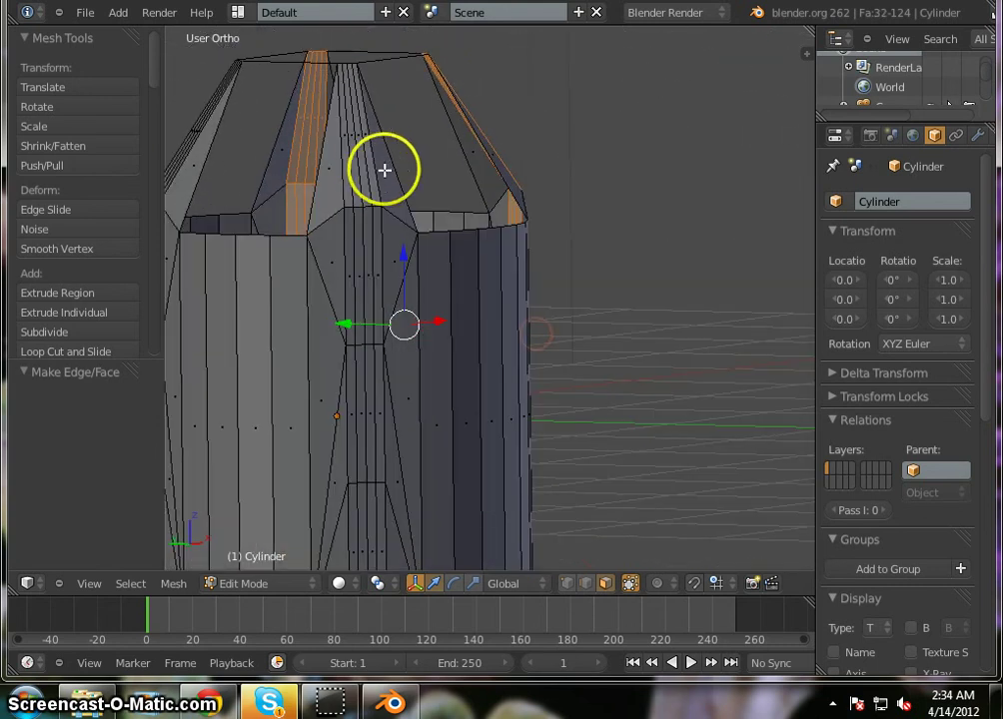
shift+right_click(364, 170)
shift+right_click(373, 177)
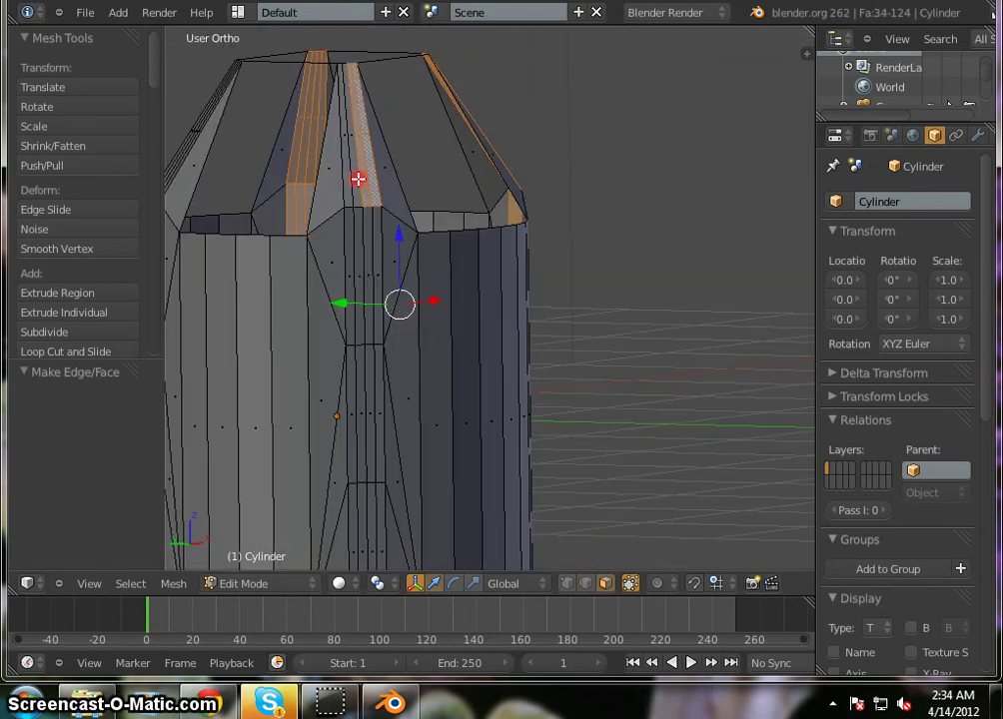
shift+right_click(355, 180)
shift+right_click(350, 183)
shift+right_click(354, 243)
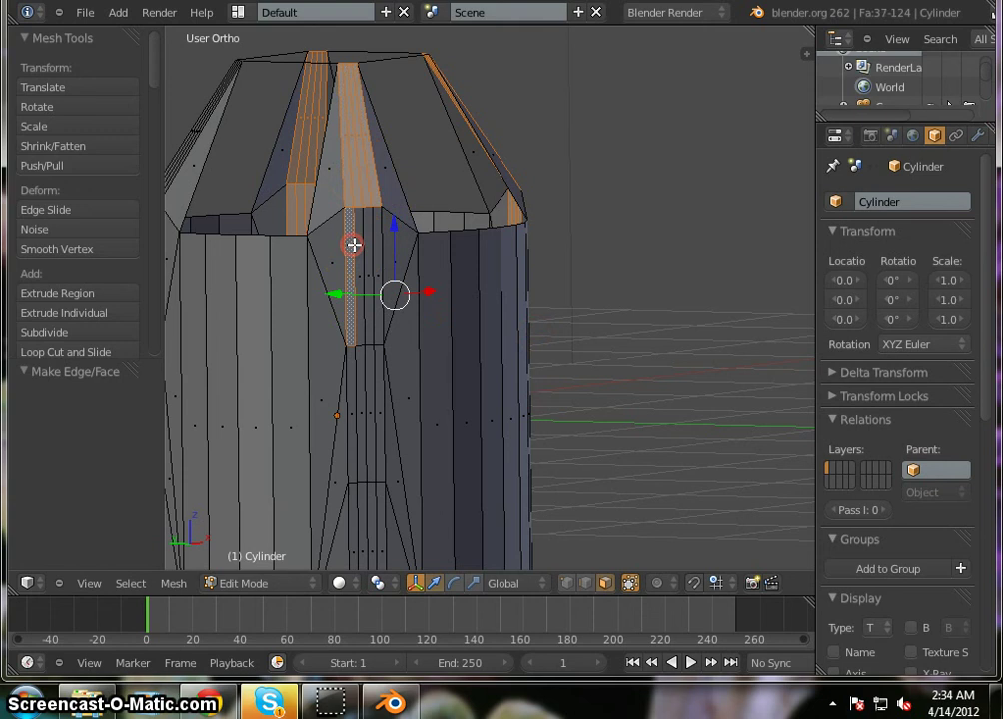
shift+right_click(370, 248)
shift+right_click(375, 251)
Complete the third strip's selection with the four narrow faces in each of its two lowest wall sections.
shift+right_click(379, 368)
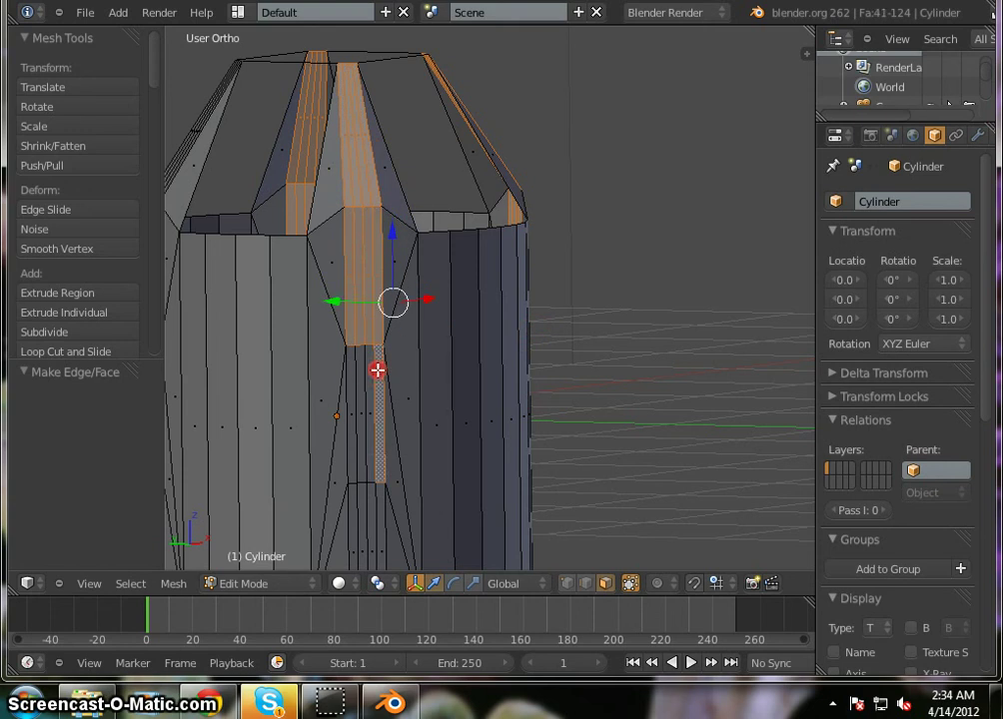
shift+right_click(369, 371)
shift+right_click(361, 376)
shift+right_click(350, 376)
shift+right_click(351, 501)
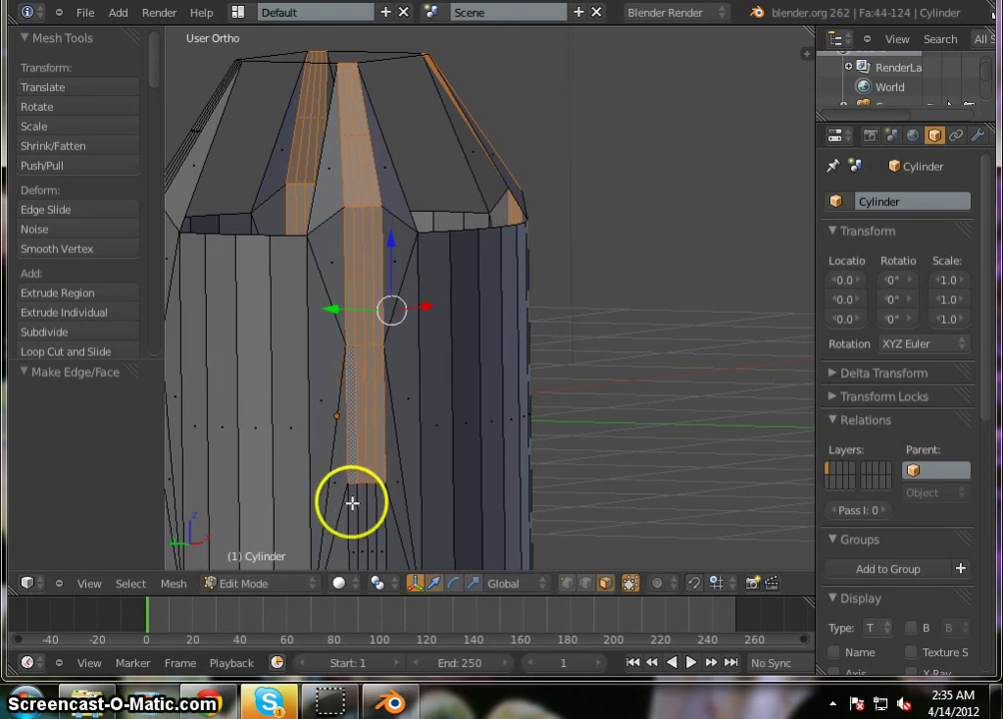
shift+right_click(379, 501)
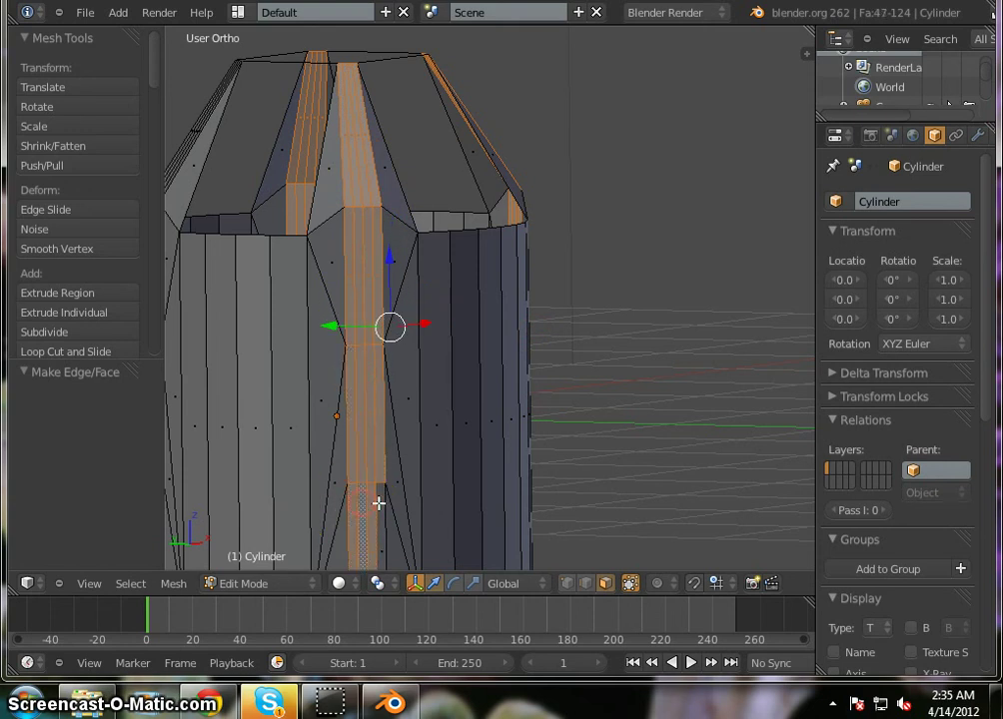
shift+right_click(383, 501)
Add the fourth spike's four narrow sloped faces and the four wall faces directly below them to the selection.
middle_drag(383, 502, 440, 390)
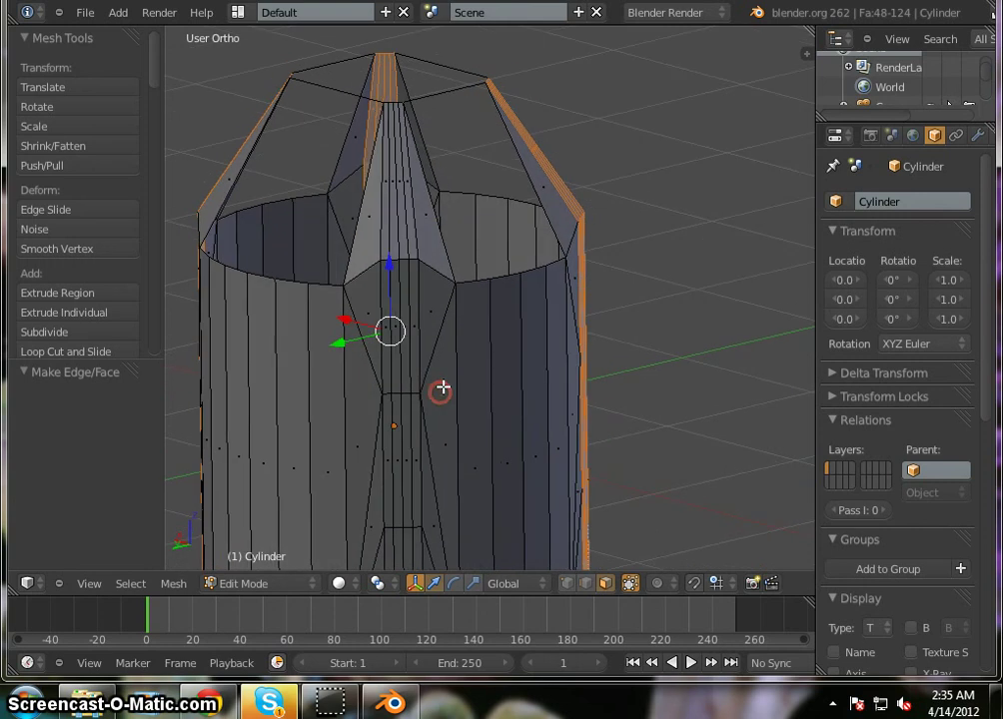
shift+right_click(404, 160)
shift+right_click(399, 165)
shift+right_click(392, 166)
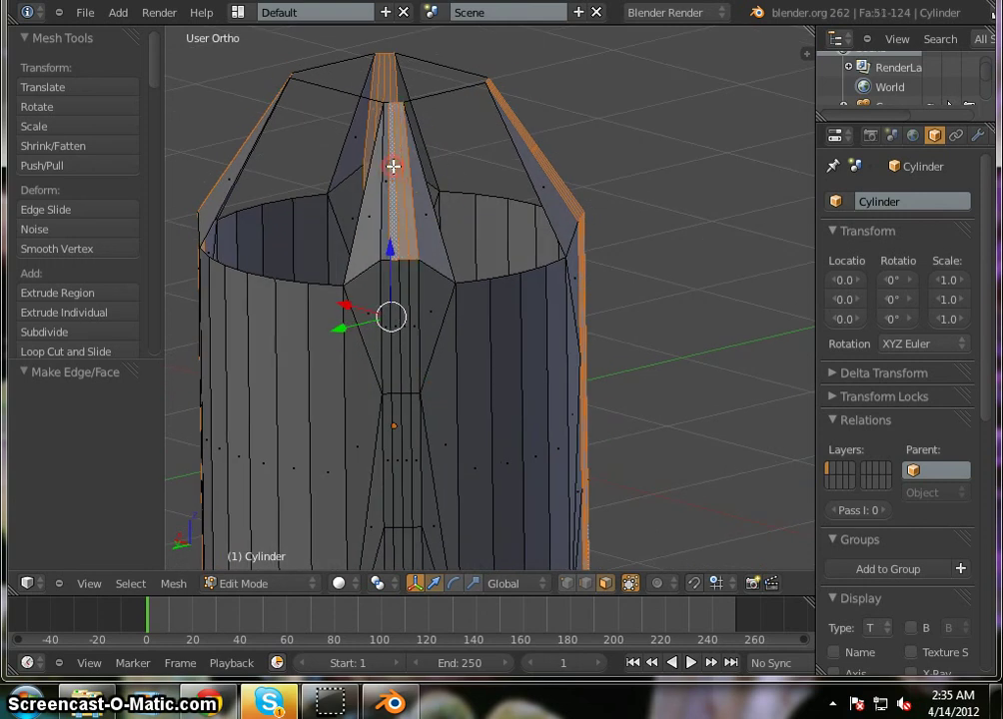
shift+right_click(388, 244)
click(387, 314)
shift+right_click(383, 312)
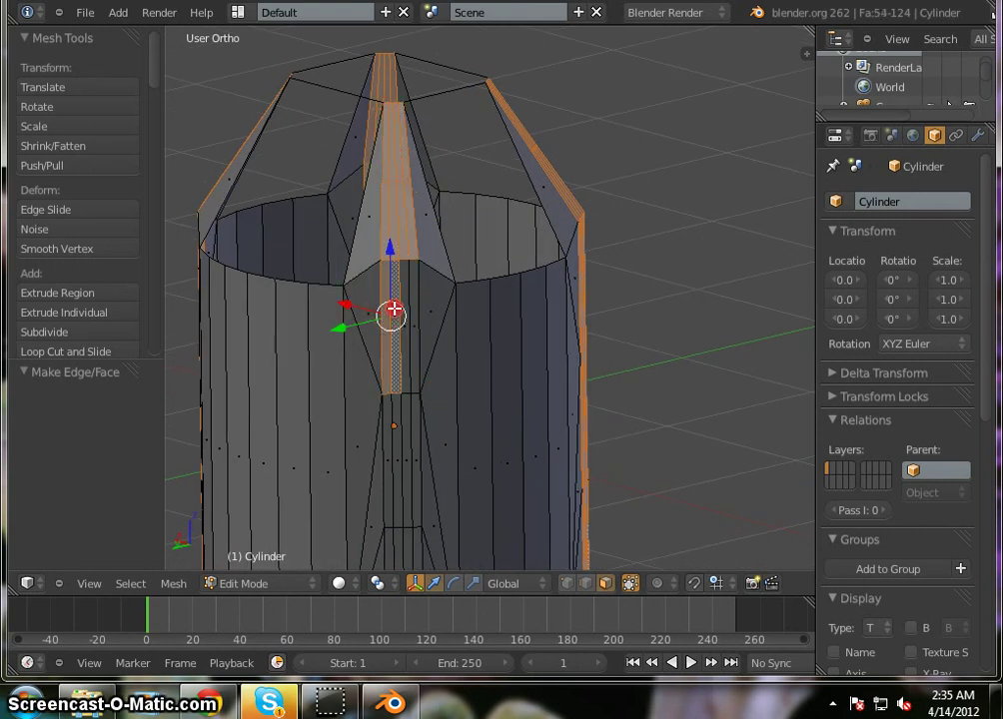
shift+right_click(423, 435)
Complete the fourth strip's selection with the four narrow faces in each of its two lowest wall sections.
shift+right_click(416, 445)
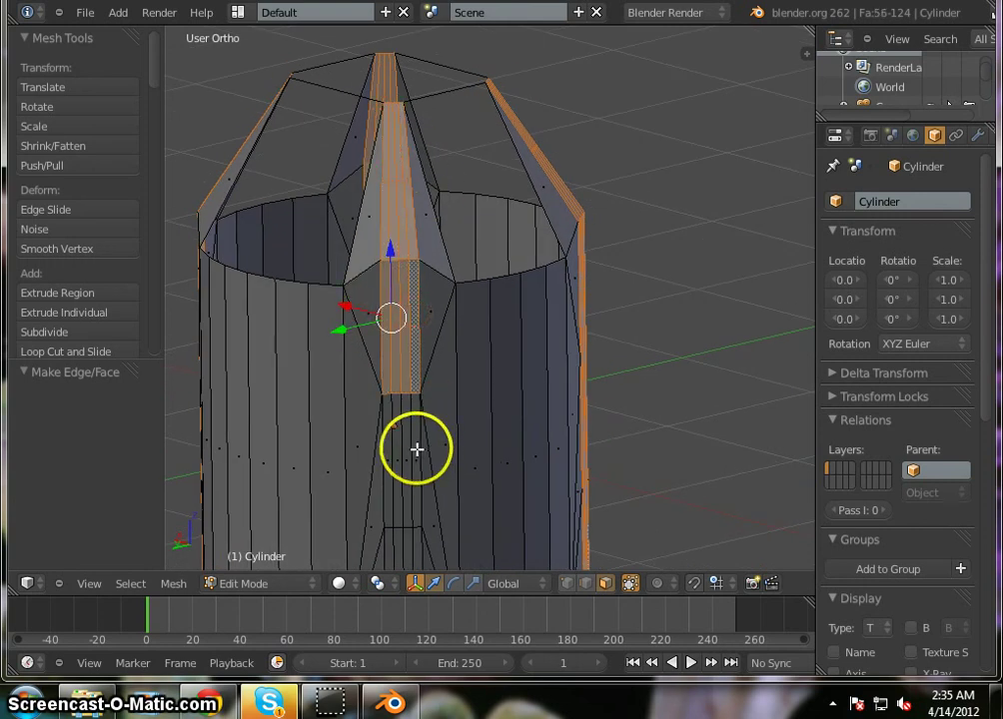
shift+right_click(409, 451)
shift+right_click(394, 449)
shift+right_click(389, 451)
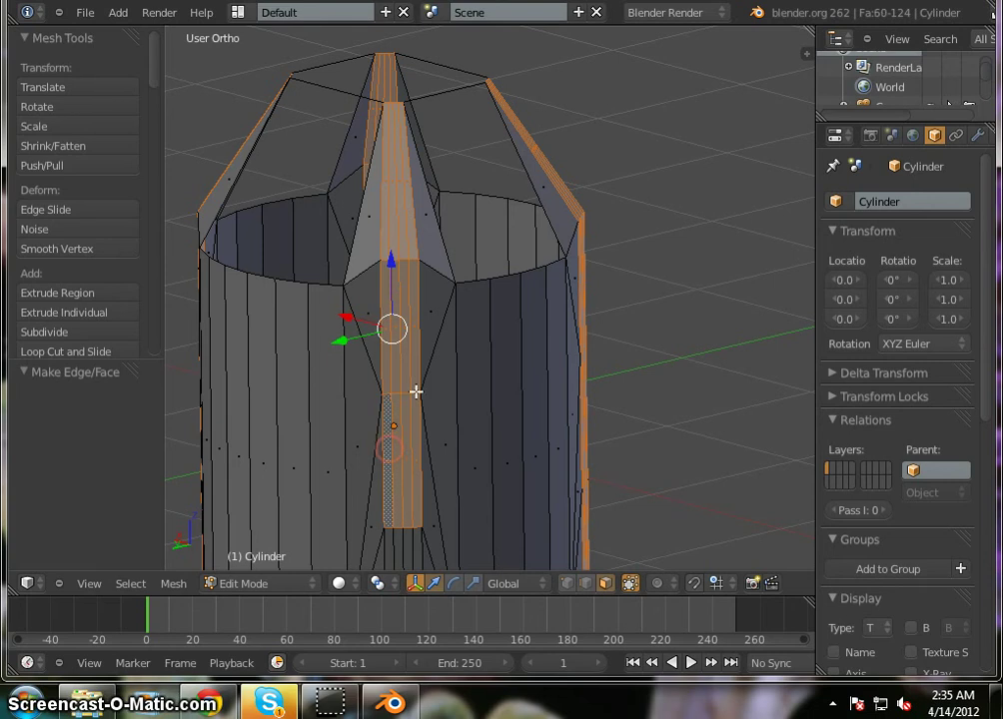
shift+scroll(409, 328, down, 5)
shift+right_click(409, 455)
shift+right_click(409, 459)
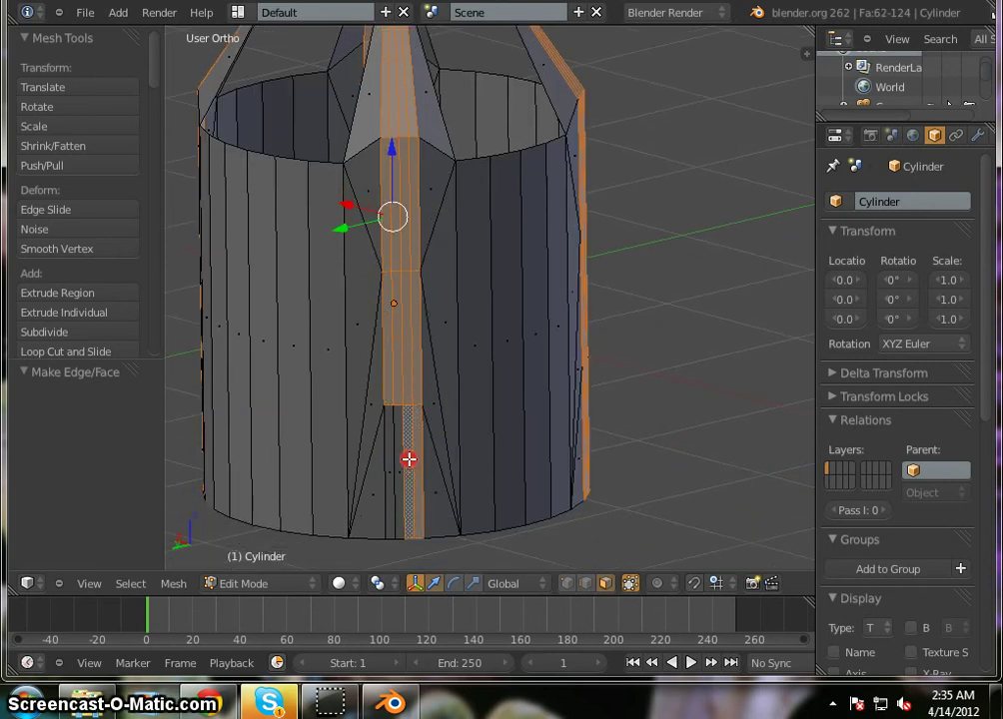
shift+right_click(395, 457)
shift+right_click(390, 456)
Delete the selected faces of all four strips, leaving an open slot along each spike and wall.
mouse_move(385, 345)
middle_down()
mouse_move(373, 352)
mouse_move(395, 358)
middle_up()
key(x)
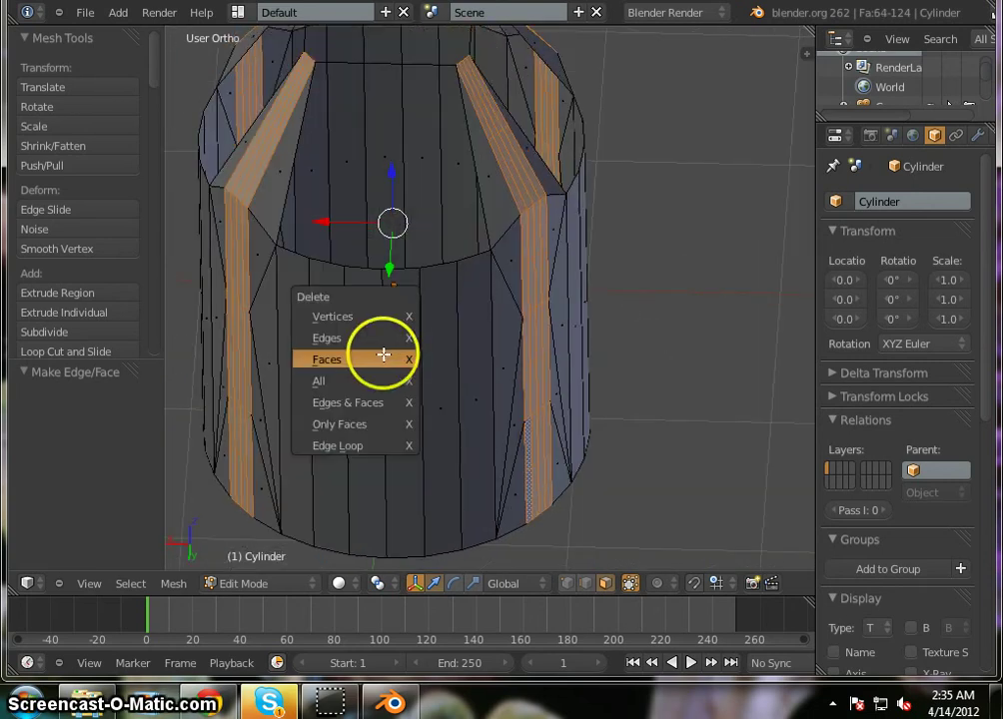
click(382, 364)
scroll(344, 180, down, 5)
scroll(335, 250, up, 3)
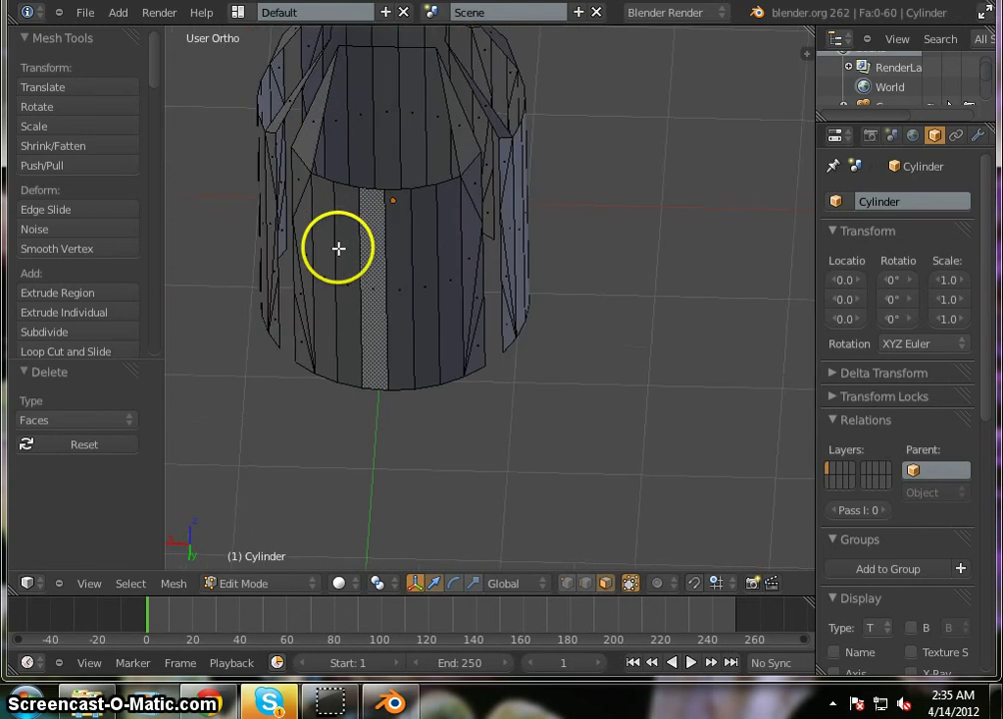
Switch to vertex selection and fill the lowest wall section of one slot with a single face from its four corner vertices.
middle_drag(352, 251, 494, 281)
click(570, 584)
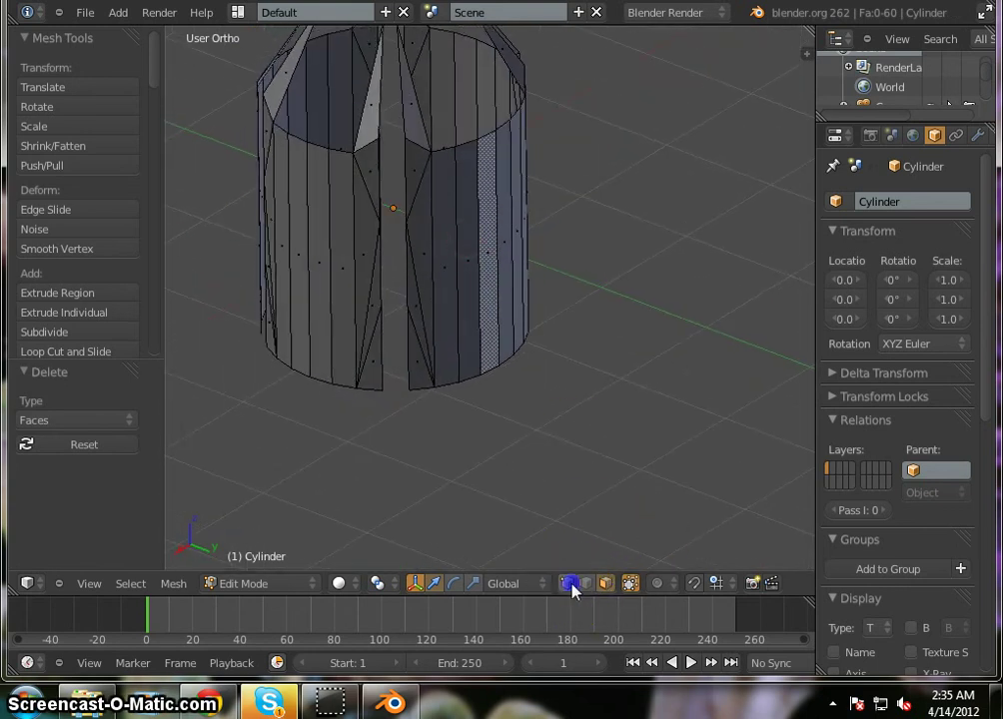
scroll(429, 261, up, 3)
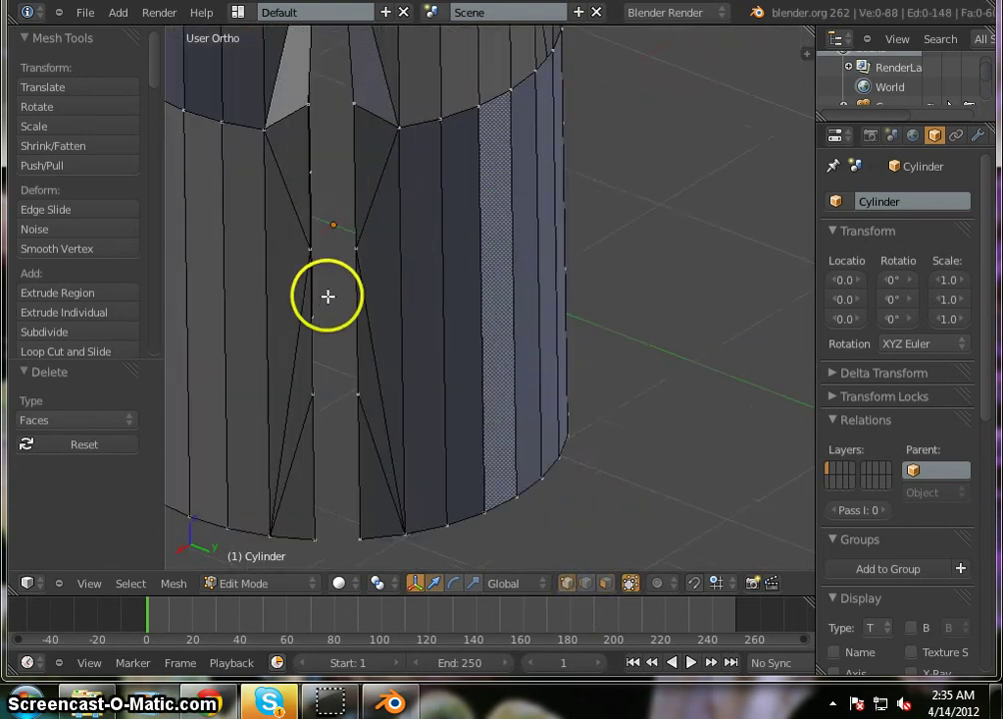
scroll(300, 304, down, 5)
scroll(295, 313, up, 5)
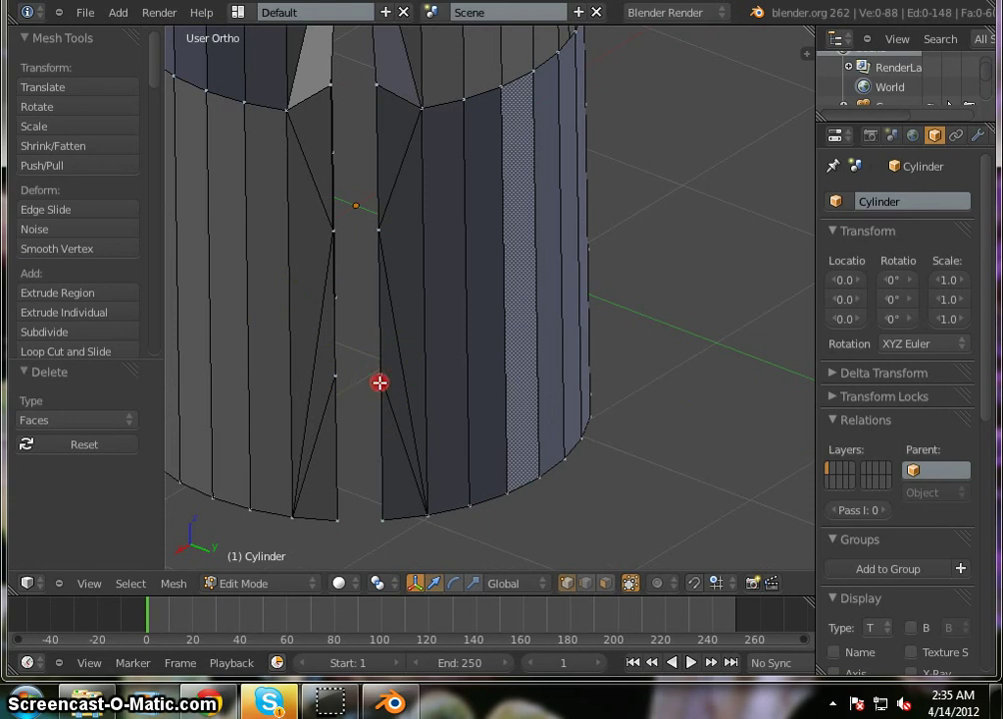
shift+right_click(338, 375)
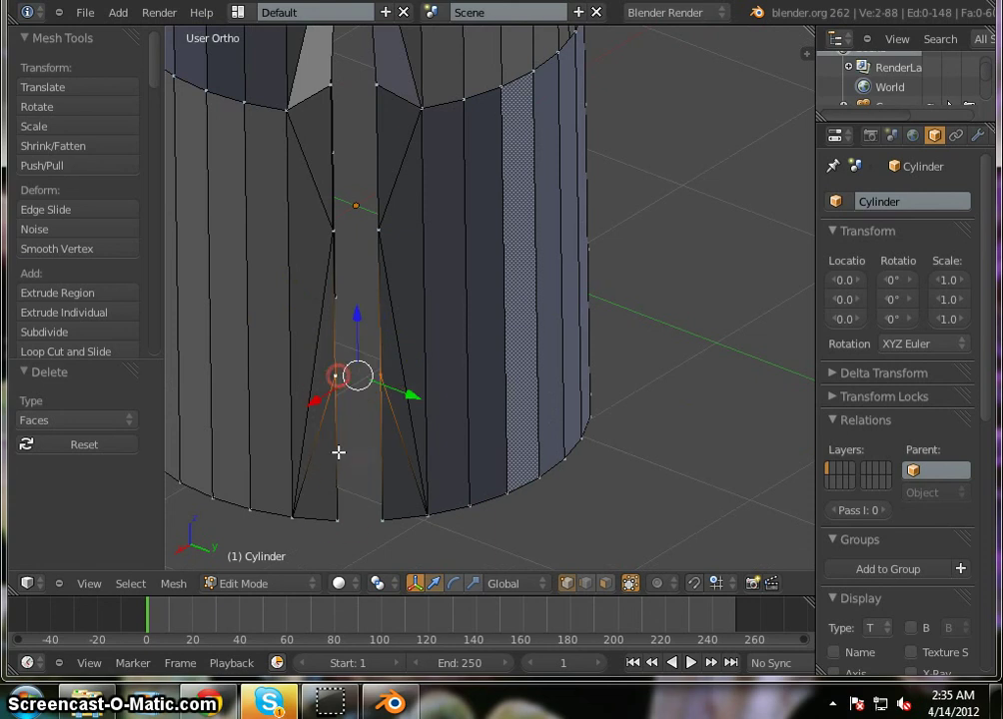
shift+right_click(340, 521)
key(f)
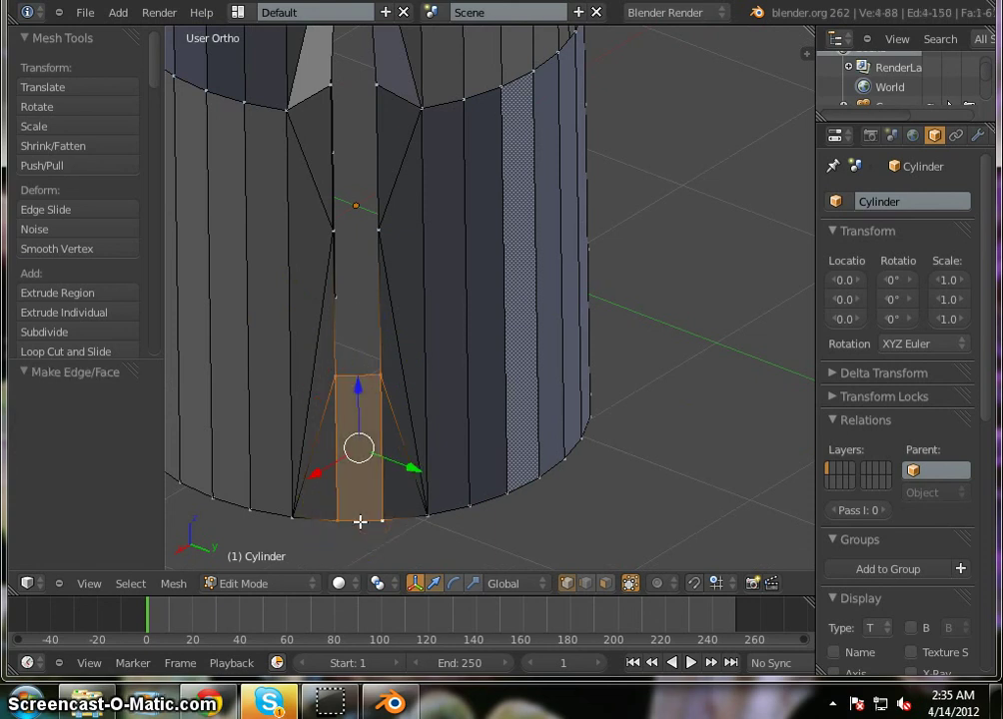
Fill the middle and upper wall sections of the same slot with one four-vertex face each.
right_click(372, 234)
shift+right_click(335, 229)
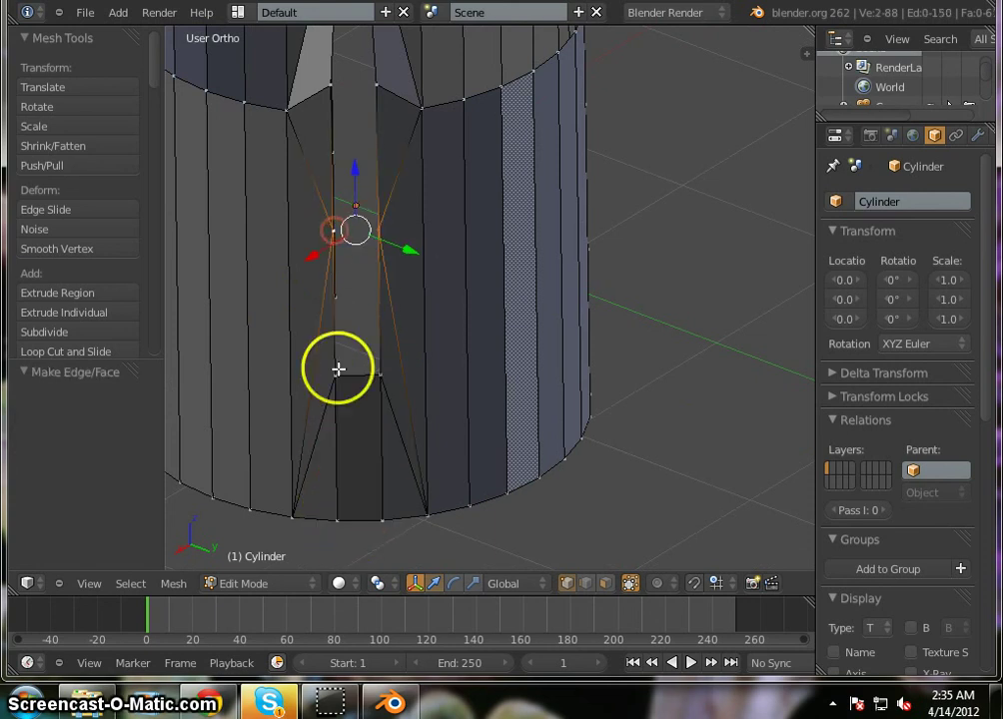
shift+right_click(337, 376)
shift+right_click(381, 375)
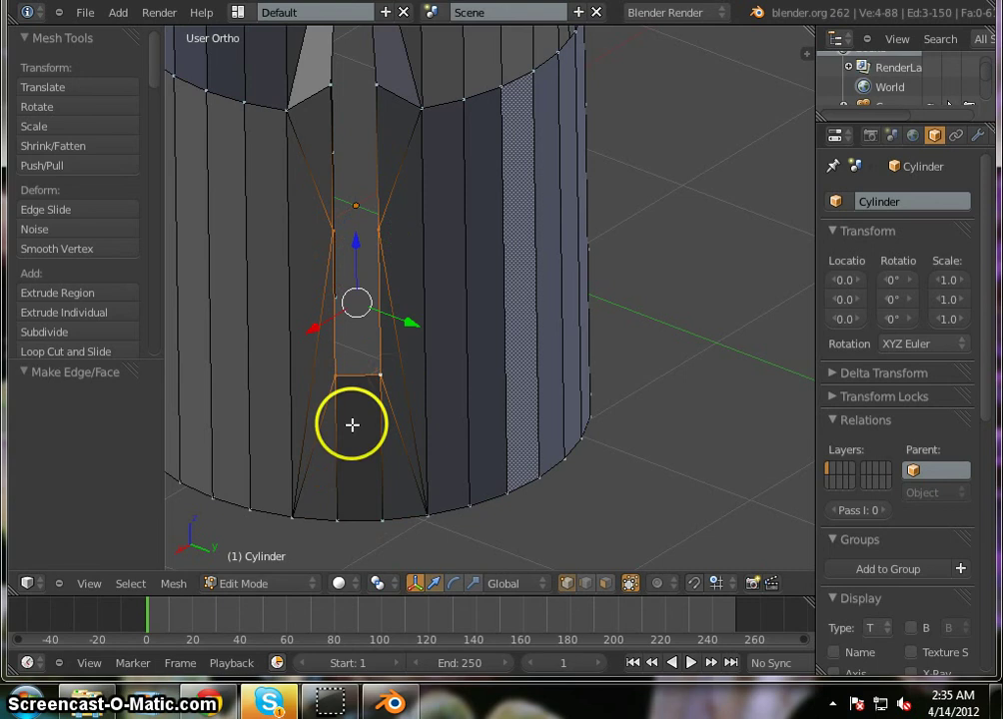
key(f)
right_click(376, 88)
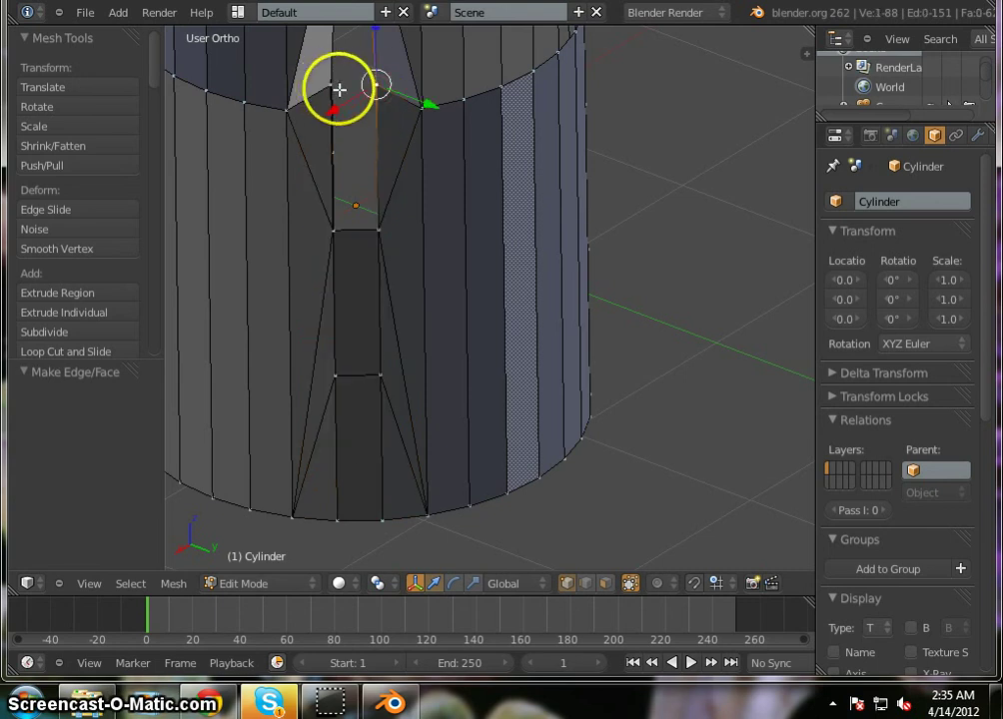
shift+right_click(337, 88)
shift+right_click(363, 282)
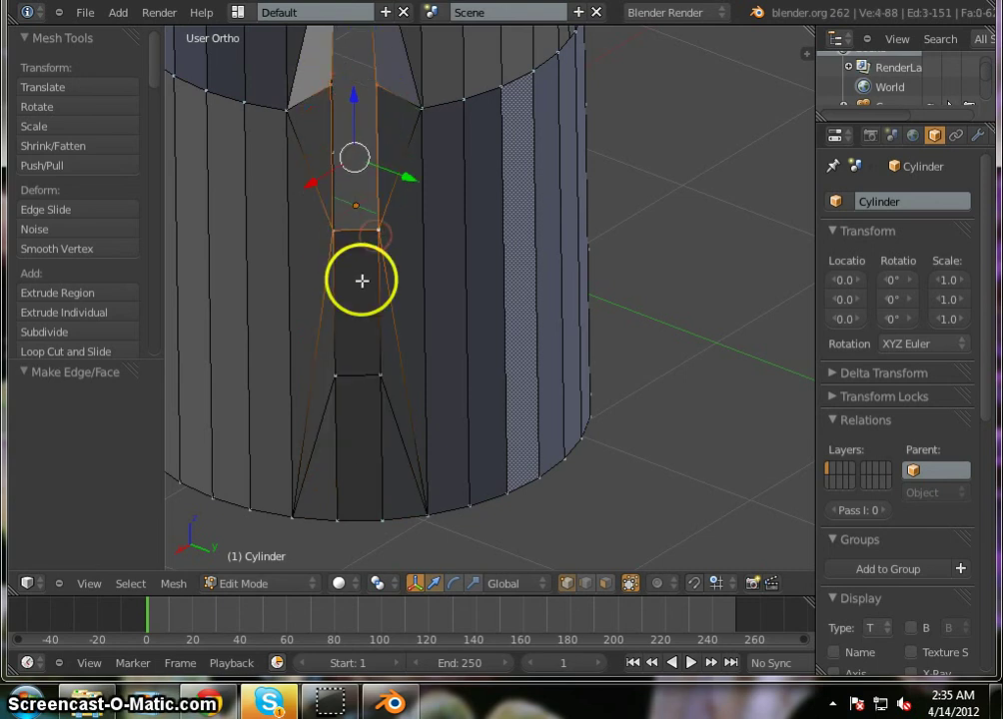
key(f)
Fill the sloped spike gap above the rebuilt wall strip with a face between its two tip and two base vertices.
middle_drag(363, 184, 363, 249)
middle_drag(418, 378, 457, 428)
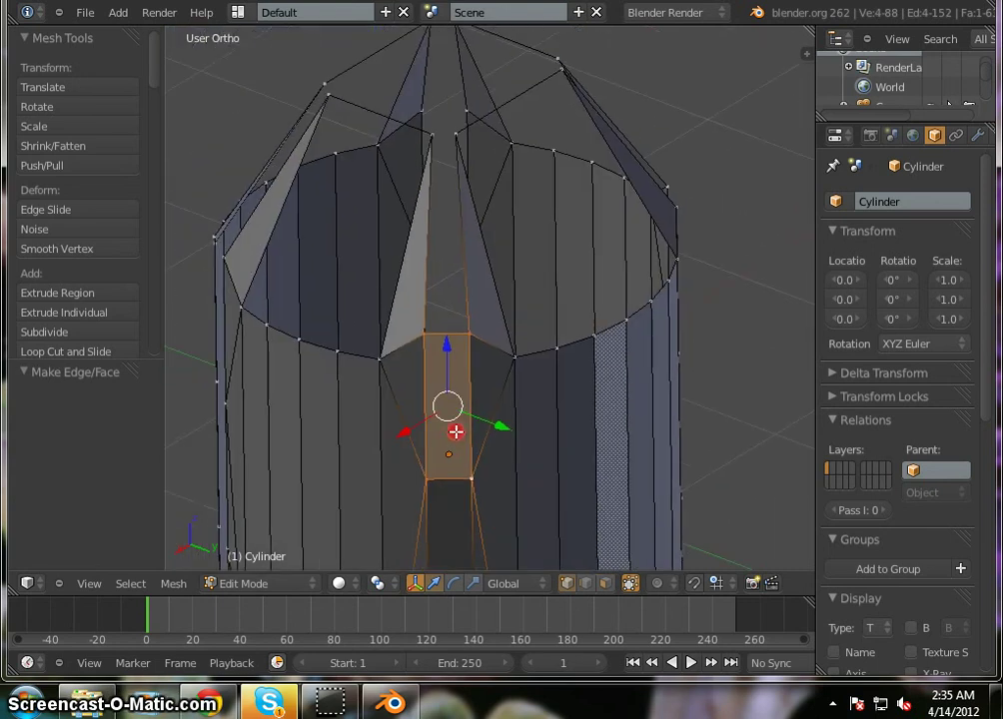
right_click(459, 128)
right_click(431, 128)
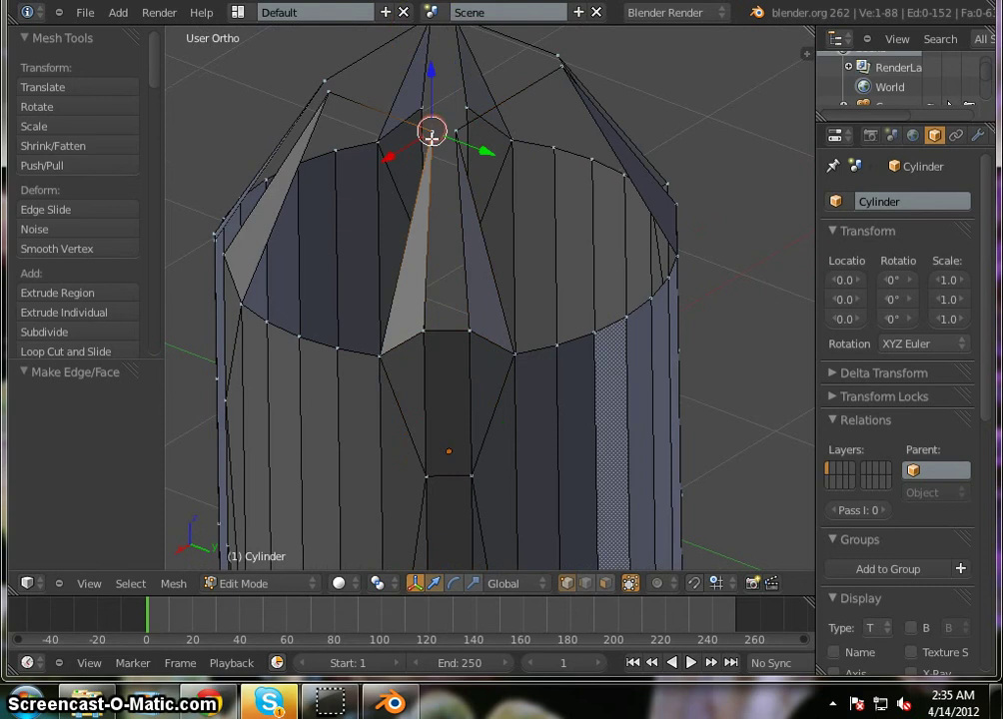
shift+right_click(426, 331)
shift+right_click(468, 329)
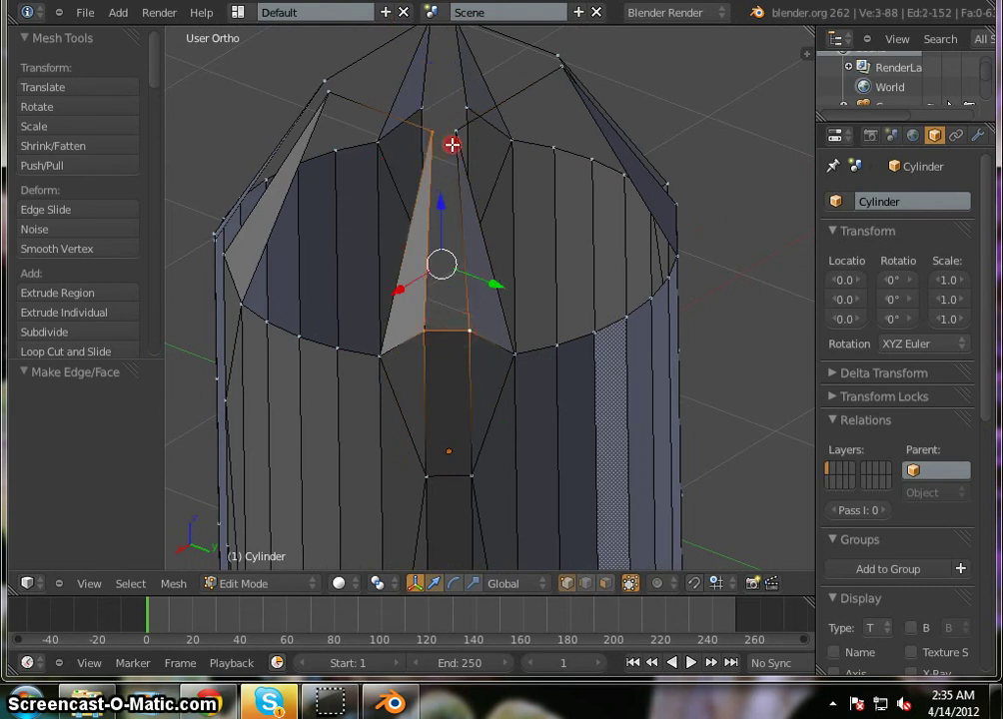
key(f)
click(464, 263)
Fill the neighbouring spike's sloped gap with a face between its two tip and two base vertices.
middle_drag(464, 264, 539, 250)
middle_drag(399, 345, 470, 339)
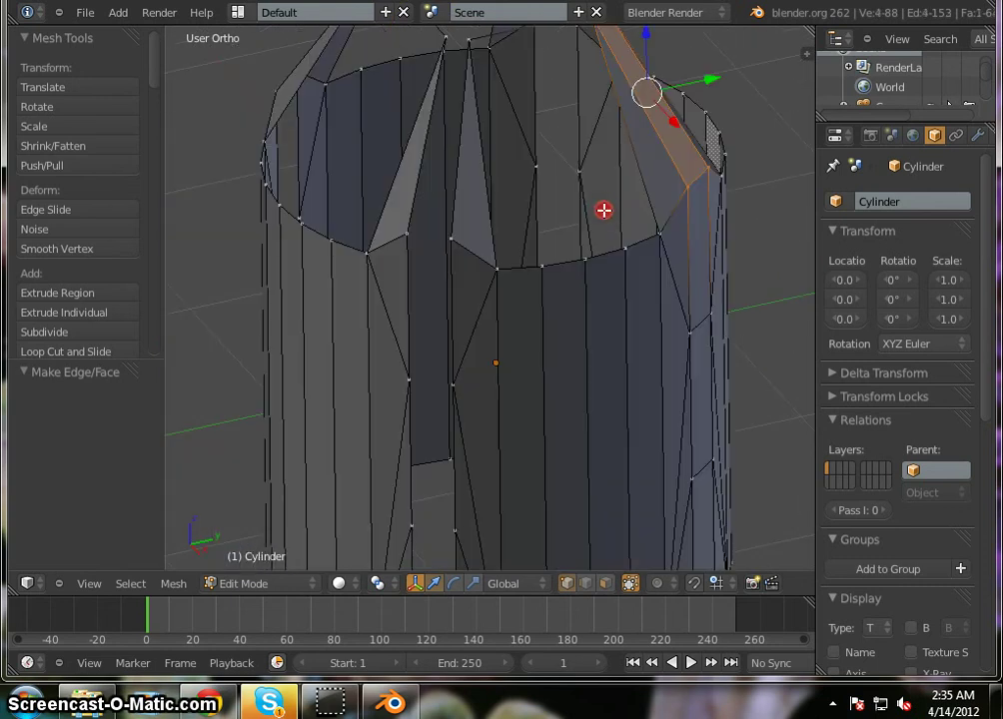
right_click(467, 40)
shift+right_click(404, 238)
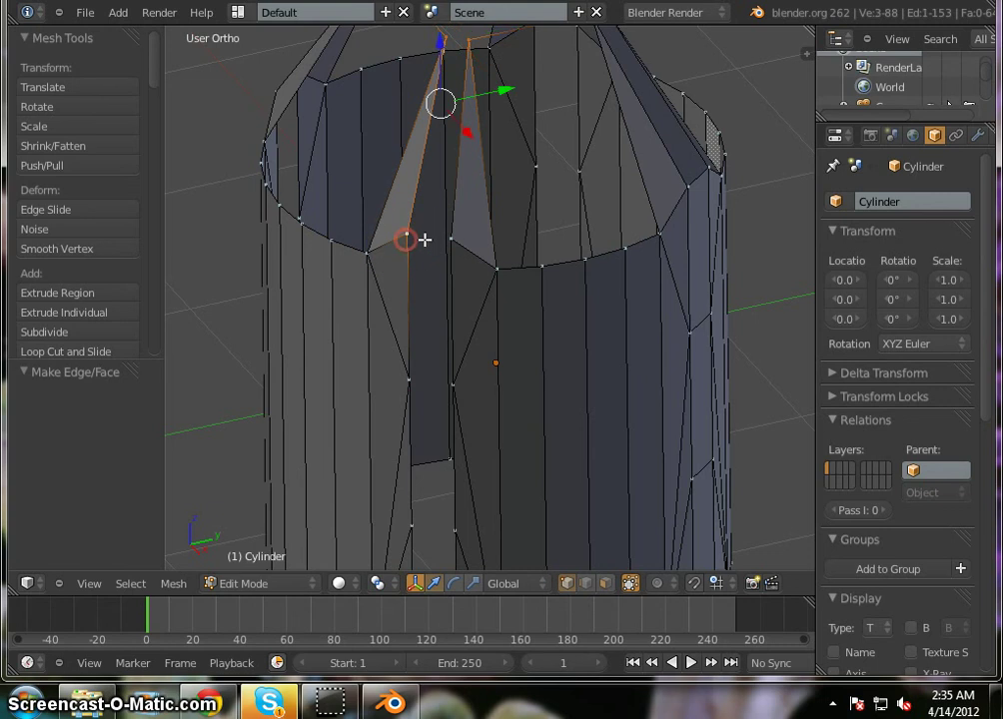
shift+right_click(453, 243)
key(f)
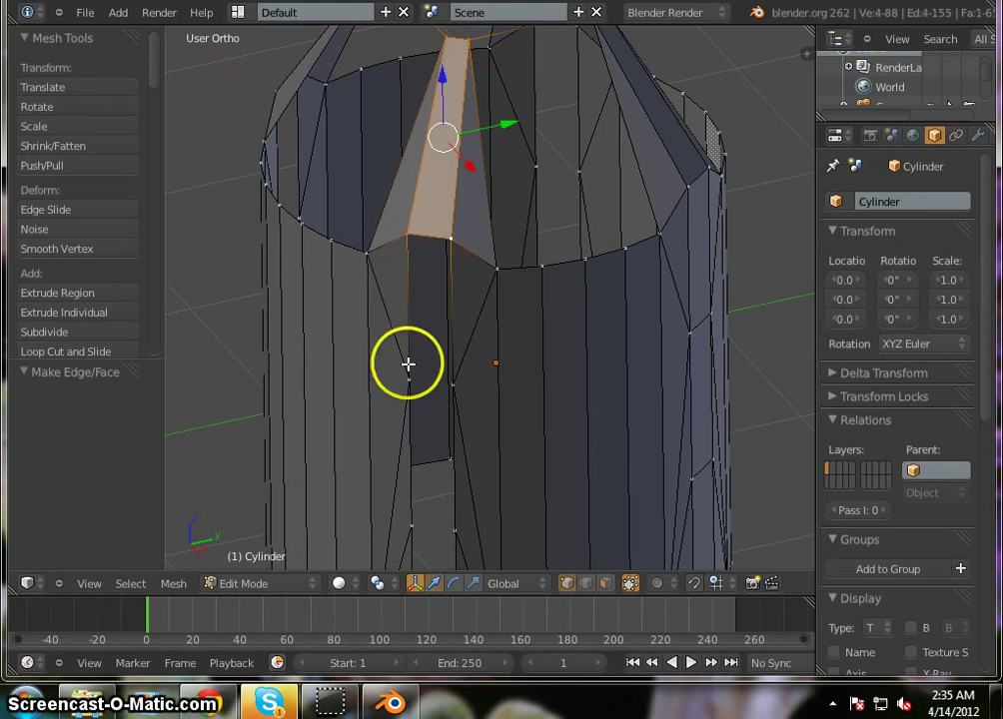
Fill the upper and middle wall sections below the second spike with one four-vertex face each.
shift+right_click(447, 47)
shift+right_click(464, 49)
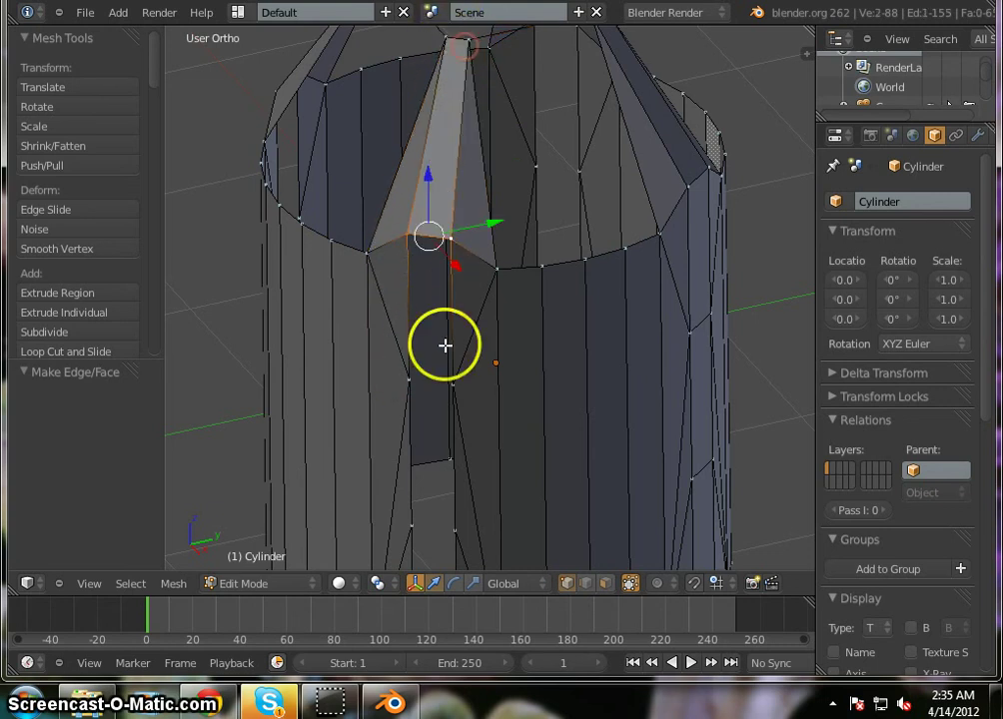
shift+right_click(452, 388)
shift+right_click(411, 386)
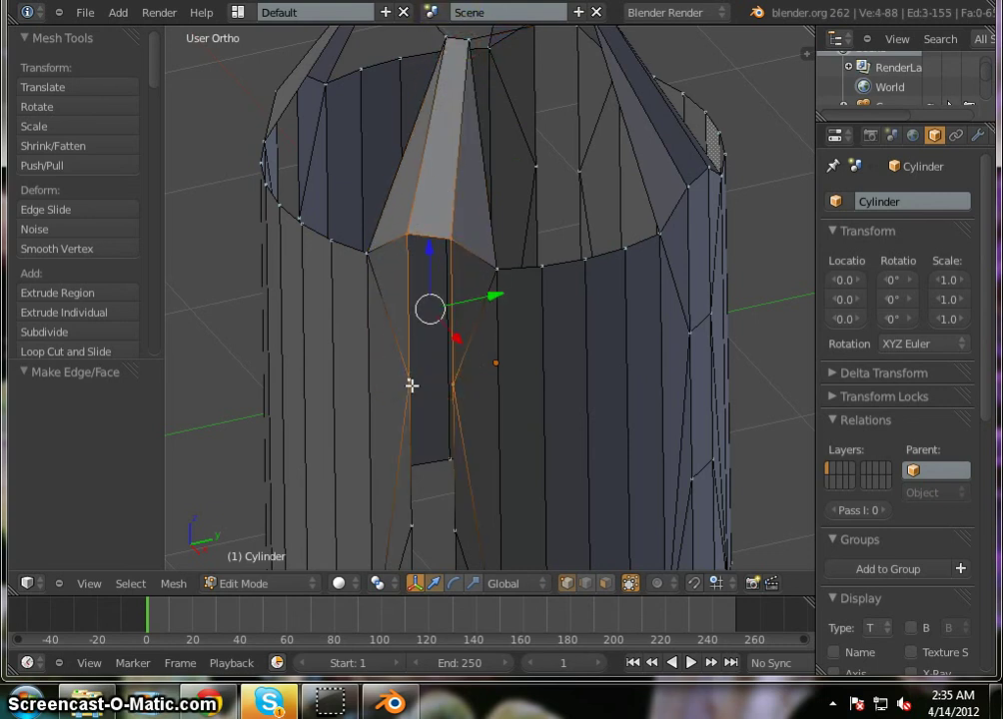
key(f)
shift+right_click(452, 240)
shift+right_click(420, 237)
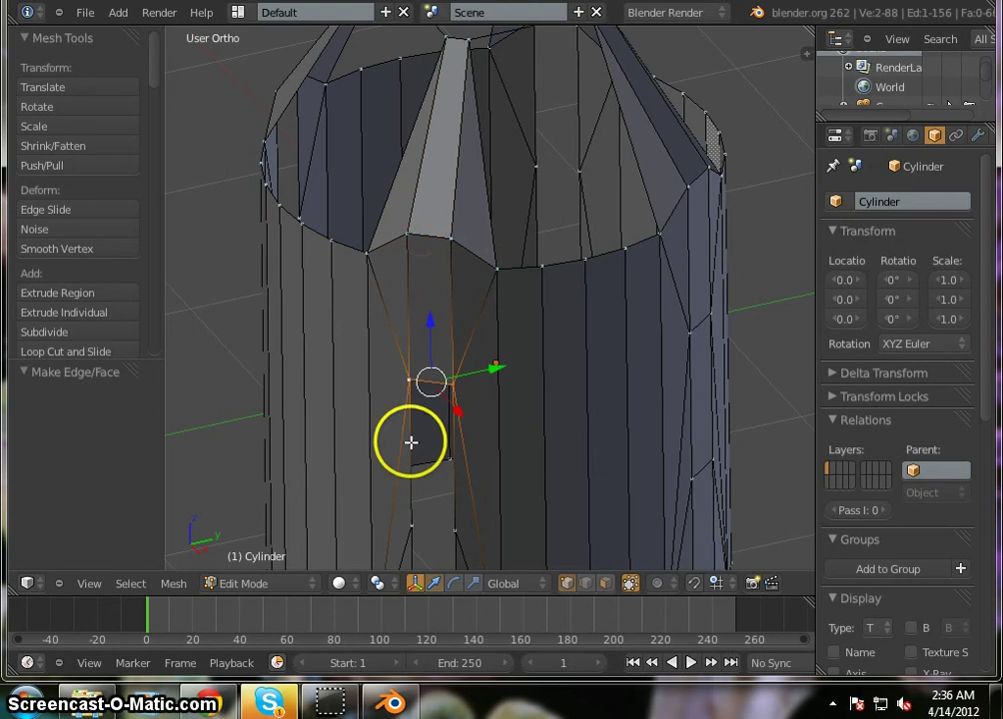
click(418, 526)
key(f)
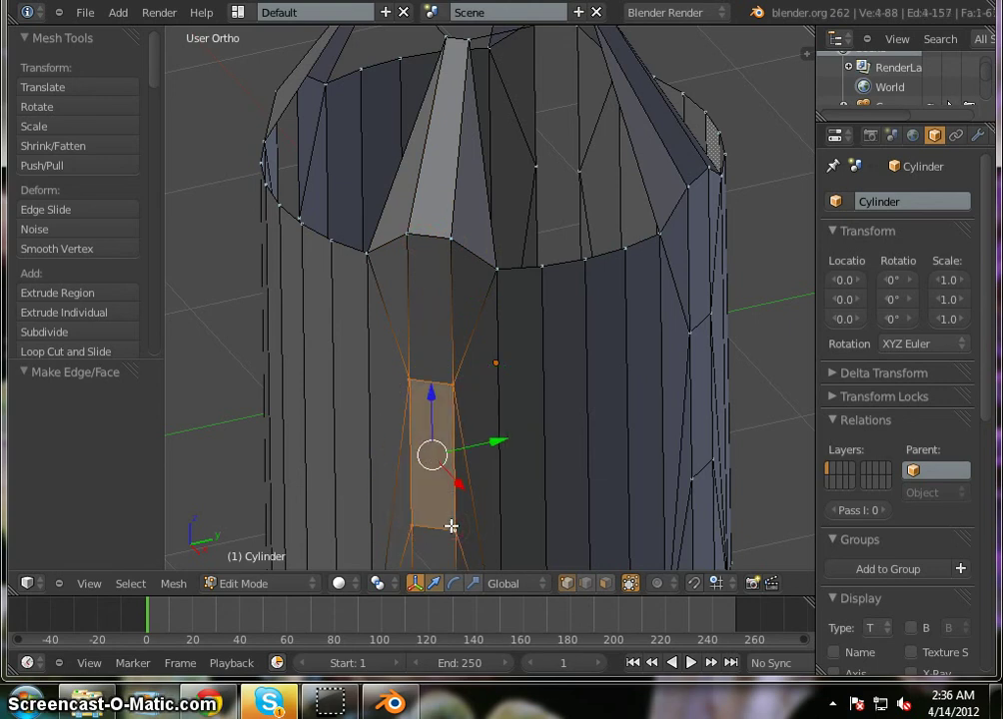
Close the second slot's lowest wall section with a face from its four corner vertices.
scroll(448, 363, down, 3)
scroll(444, 516, up, 3)
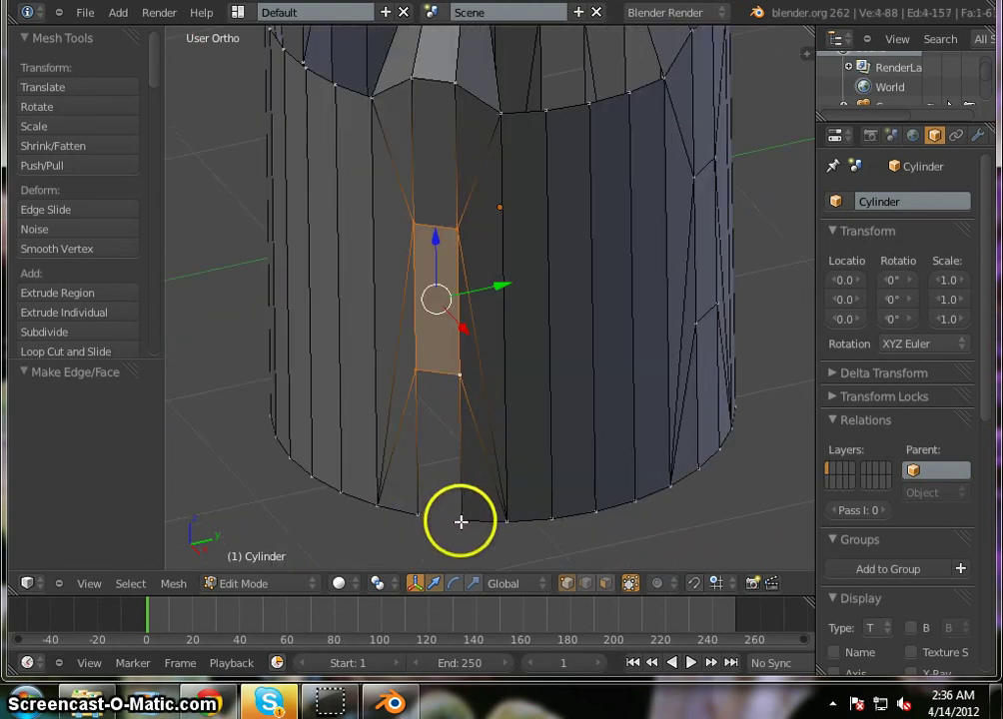
shift+right_click(460, 521)
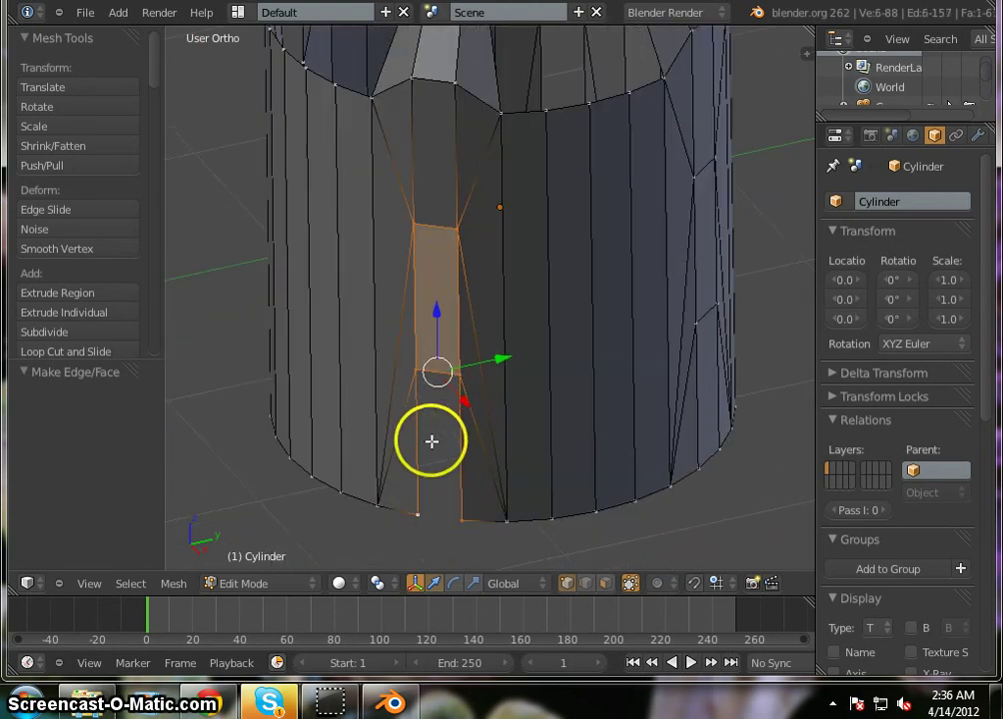
shift+right_click(457, 235)
shift+right_click(414, 227)
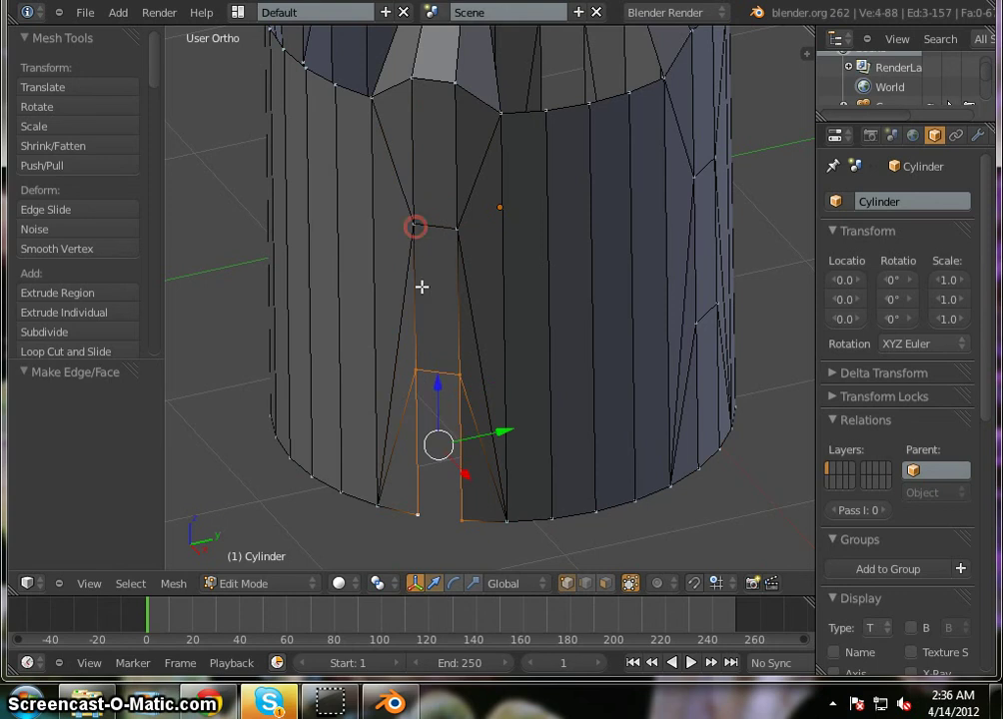
key(f)
Fill the lowest wall section of the third slot with a face from its four corner vertices.
middle_drag(285, 380, 409, 446)
right_click(413, 534)
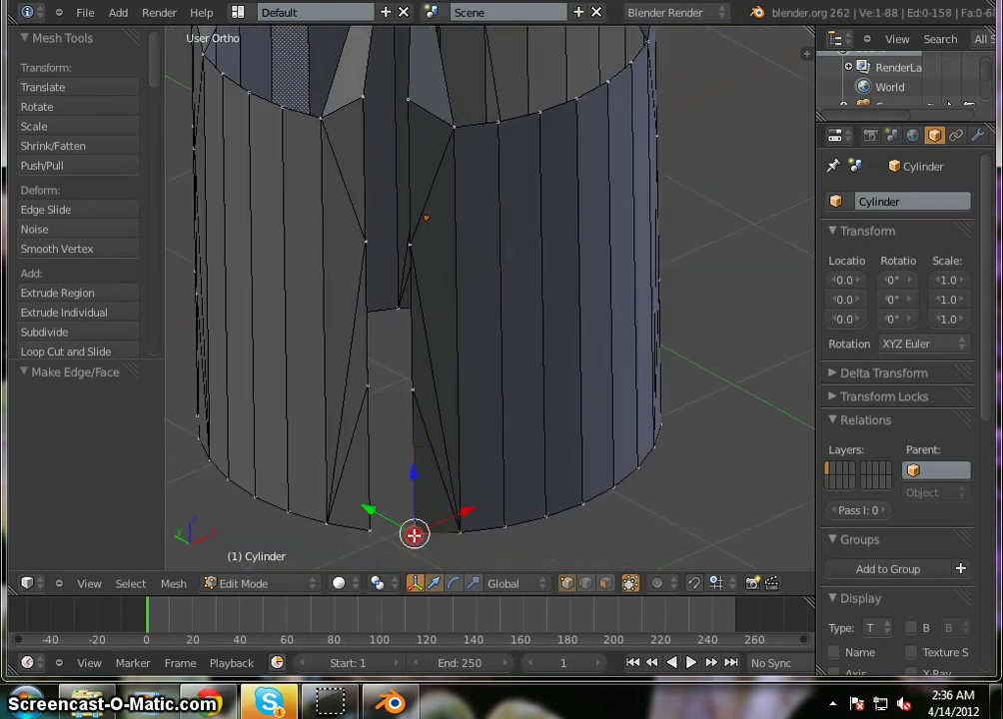
shift+right_click(370, 389)
shift+right_click(410, 391)
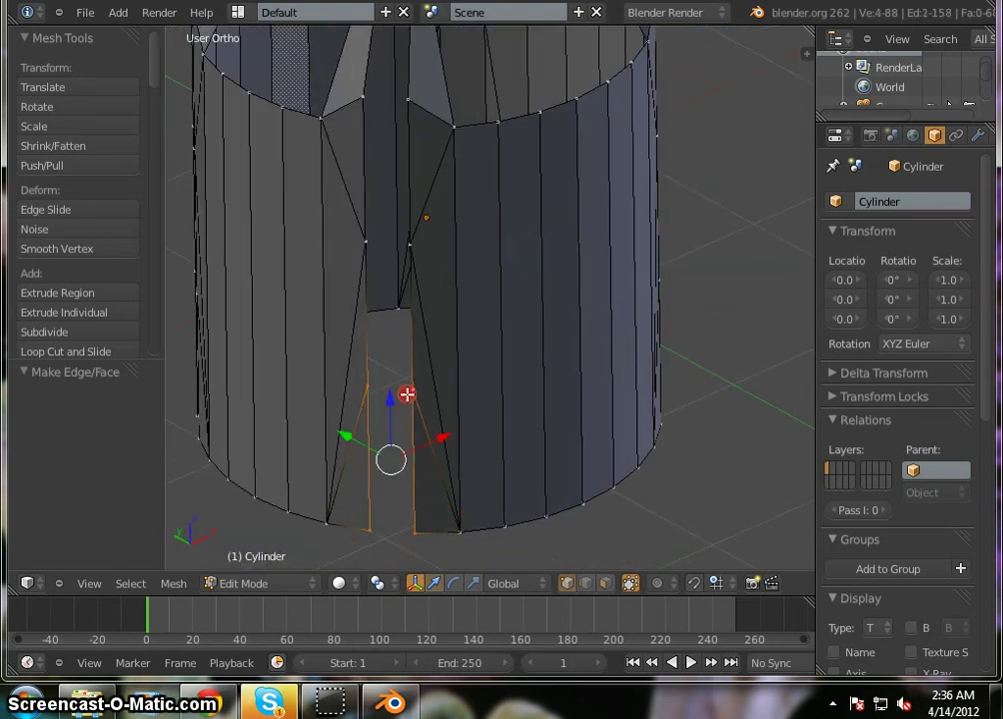
key(f)
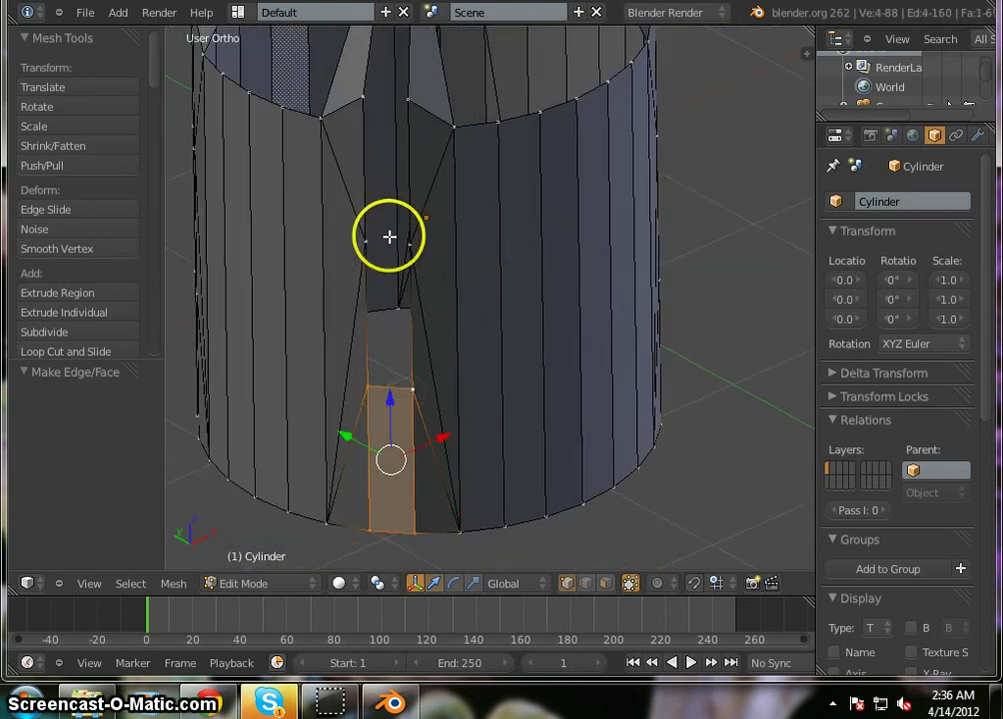
Fill the middle wall section of the third slot with a face from its four corner vertices.
shift+right_click(411, 536)
shift+right_click(372, 533)
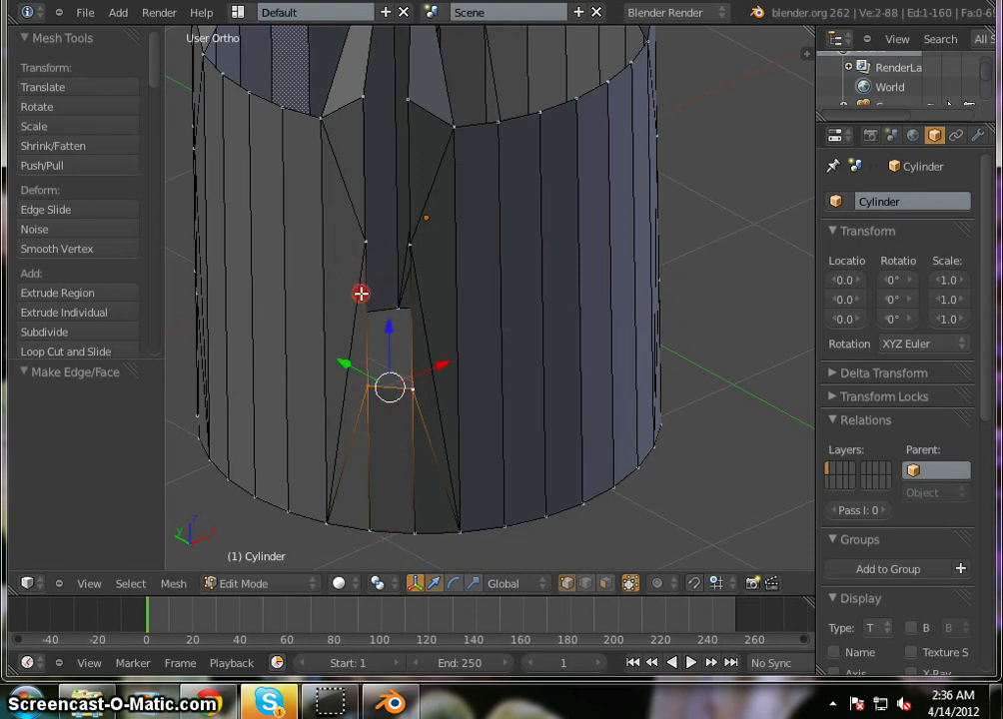
shift+right_click(366, 245)
shift+right_click(410, 245)
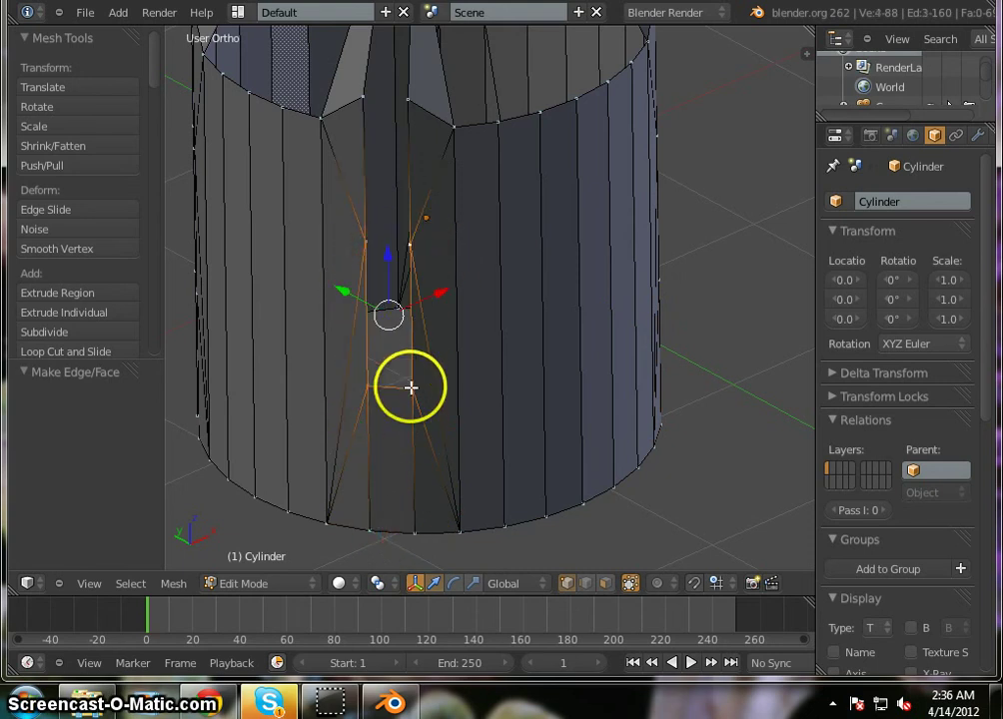
key(f)
Close the upper wall section of the third slot, just below the spike, with a four-vertex face.
shift+right_click(411, 387)
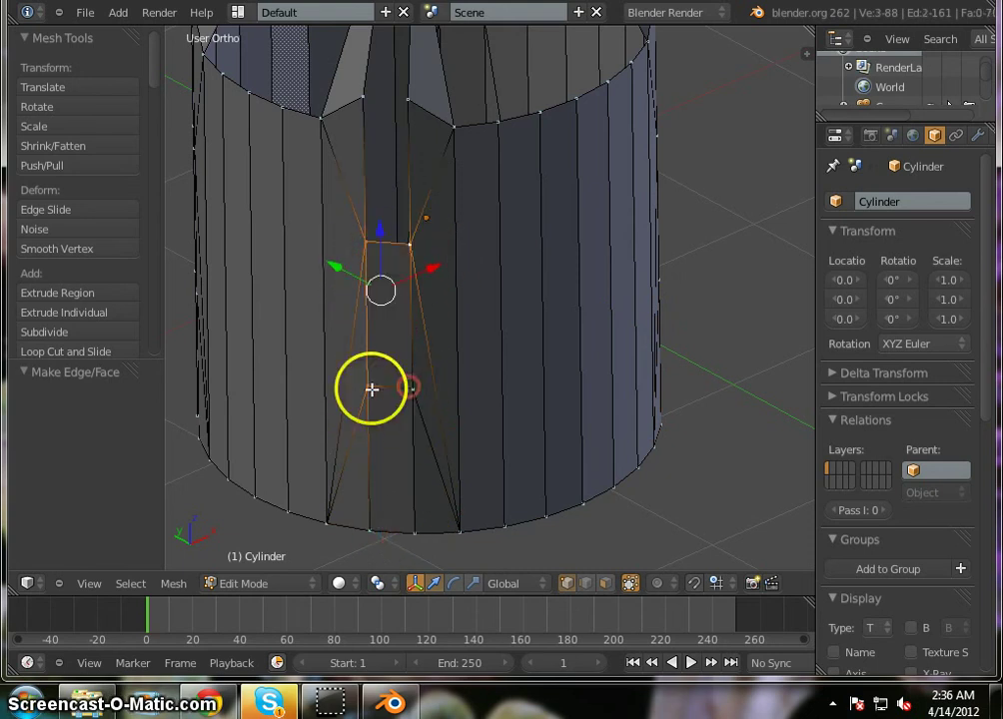
shift+right_click(368, 388)
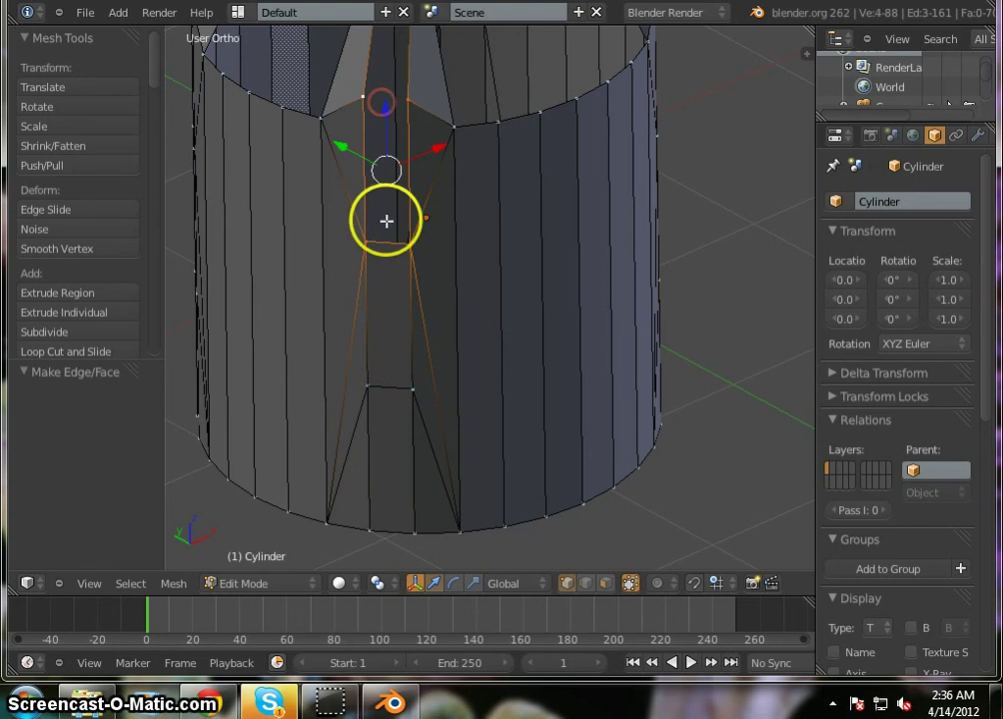
shift+right_click(366, 240)
shift+right_click(408, 245)
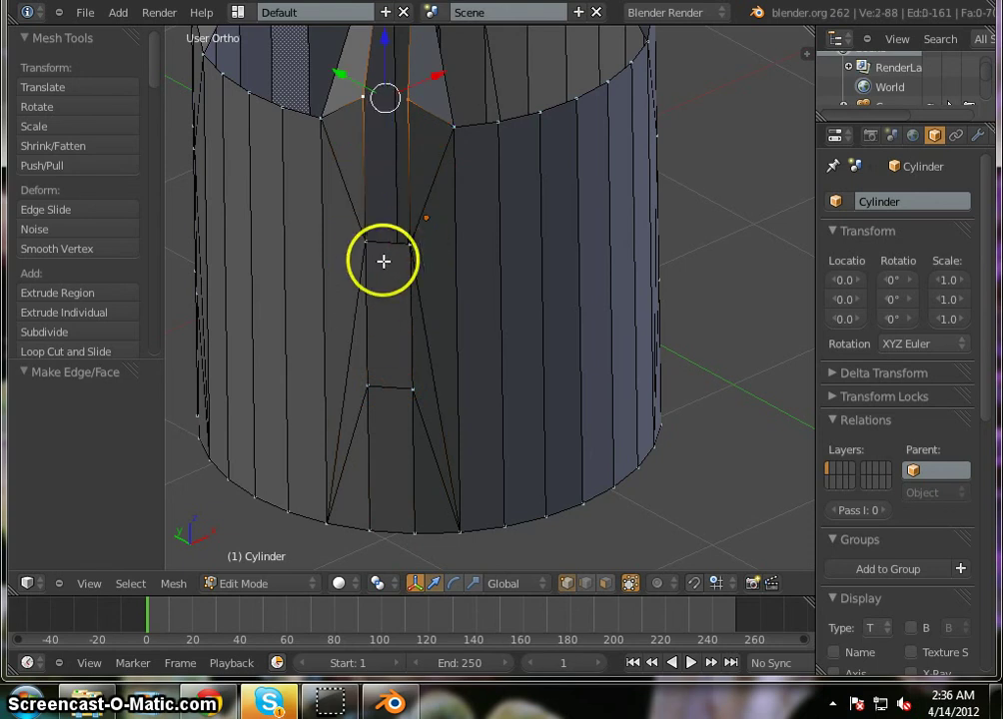
shift+right_click(409, 242)
shift+right_click(361, 240)
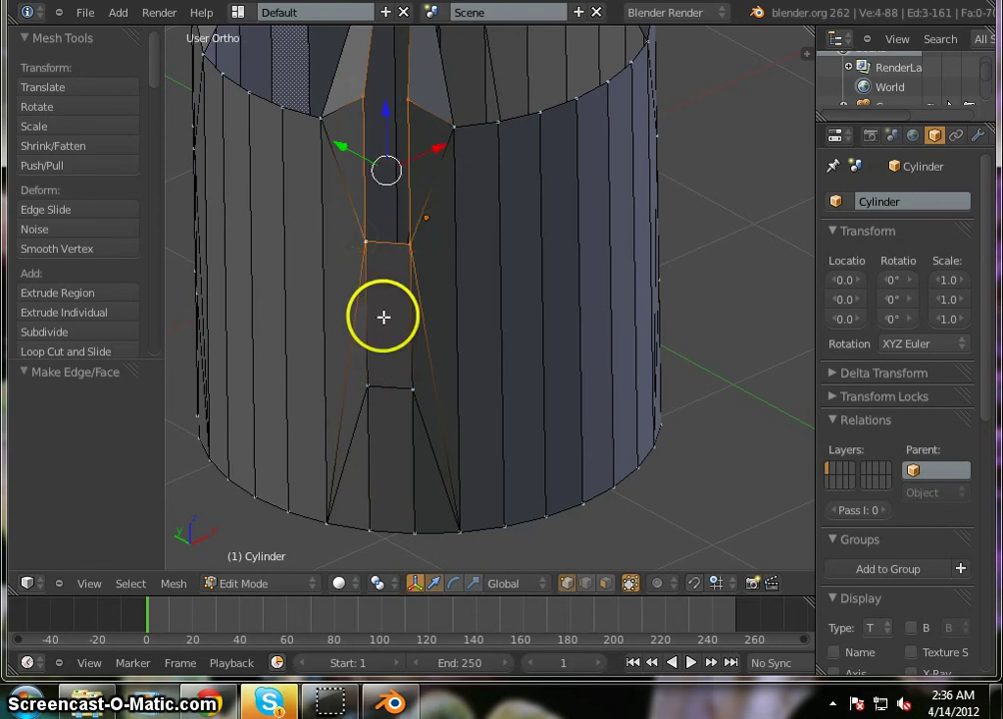
key(f)
Fill the third spike's sloped gap with a face between its two tip and two base vertices.
middle_drag(387, 242, 411, 456)
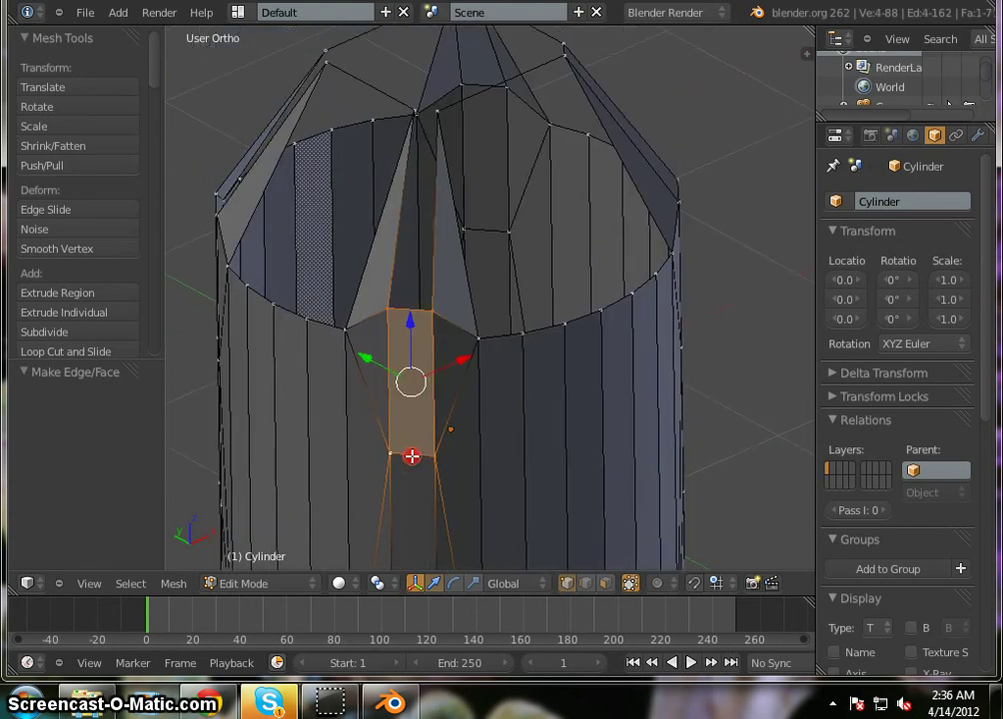
right_click(415, 115)
middle_drag(445, 163, 414, 173)
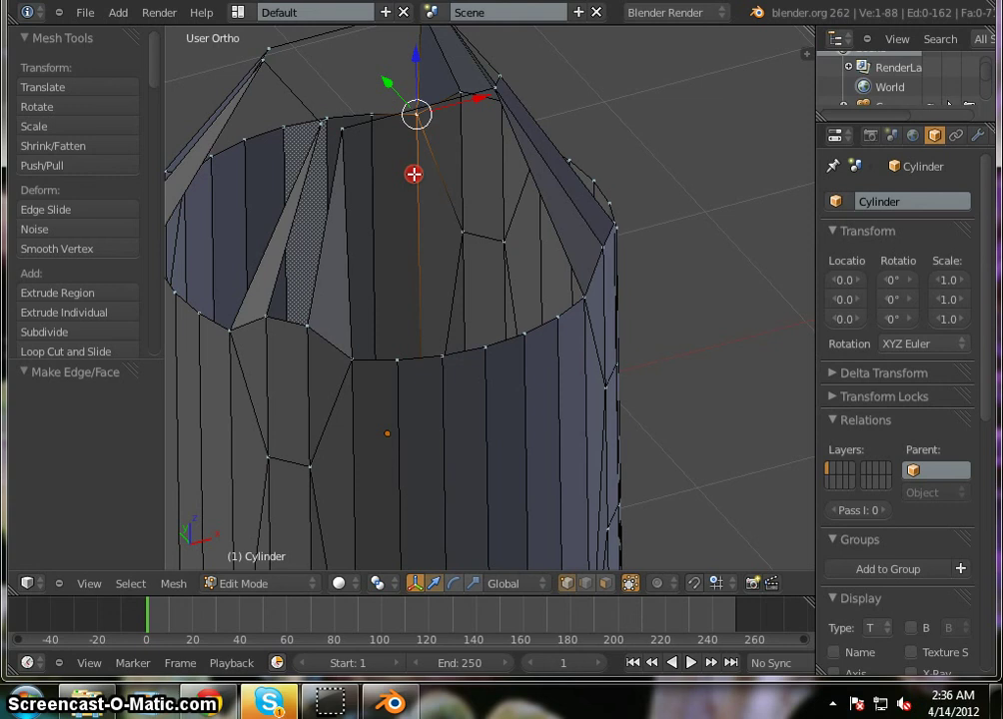
right_click(344, 128)
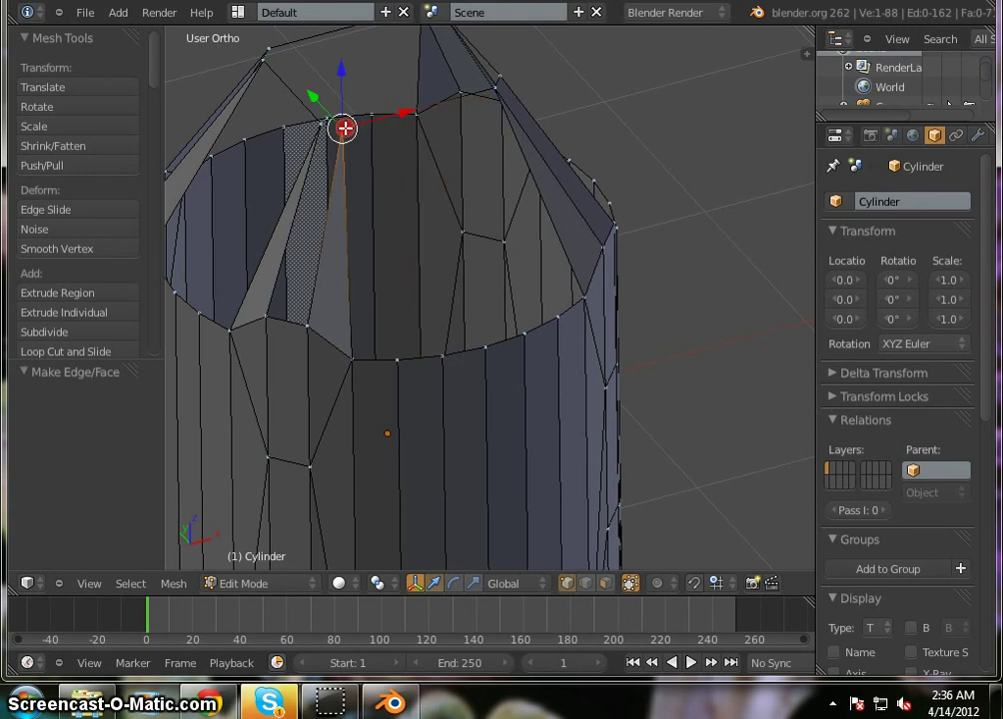
shift+right_click(265, 316)
shift+right_click(308, 330)
key(f)
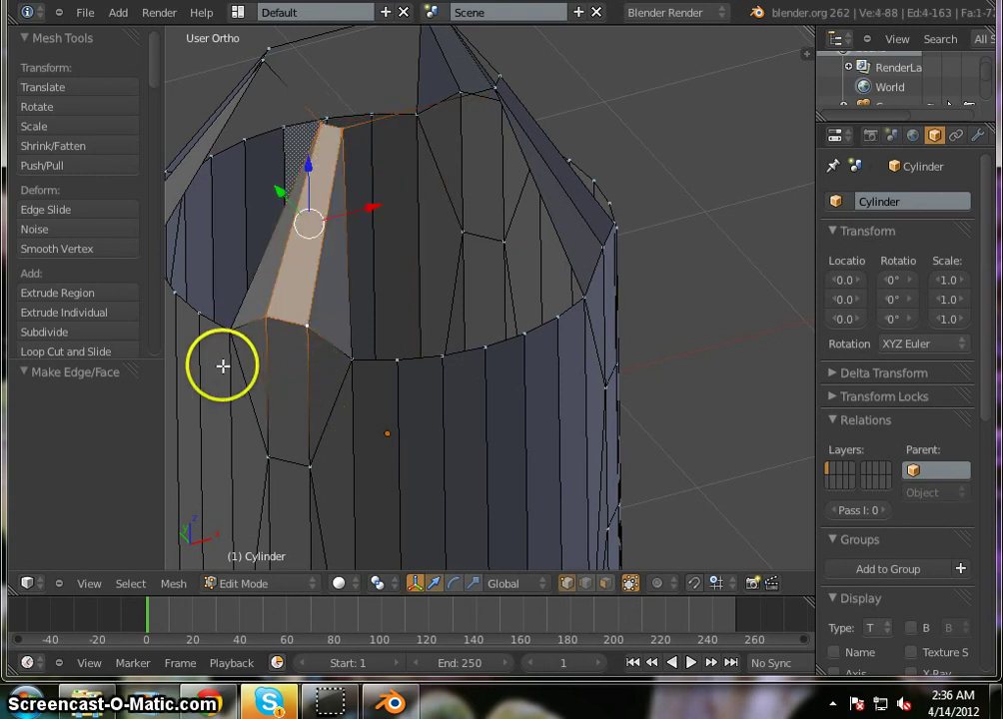
Fill the fourth spike's sloped gap with a face joining its two tip vertices to its two base vertices.
middle_drag(222, 365, 481, 346)
shift+middle_drag(362, 376, 652, 259)
right_click(440, 58)
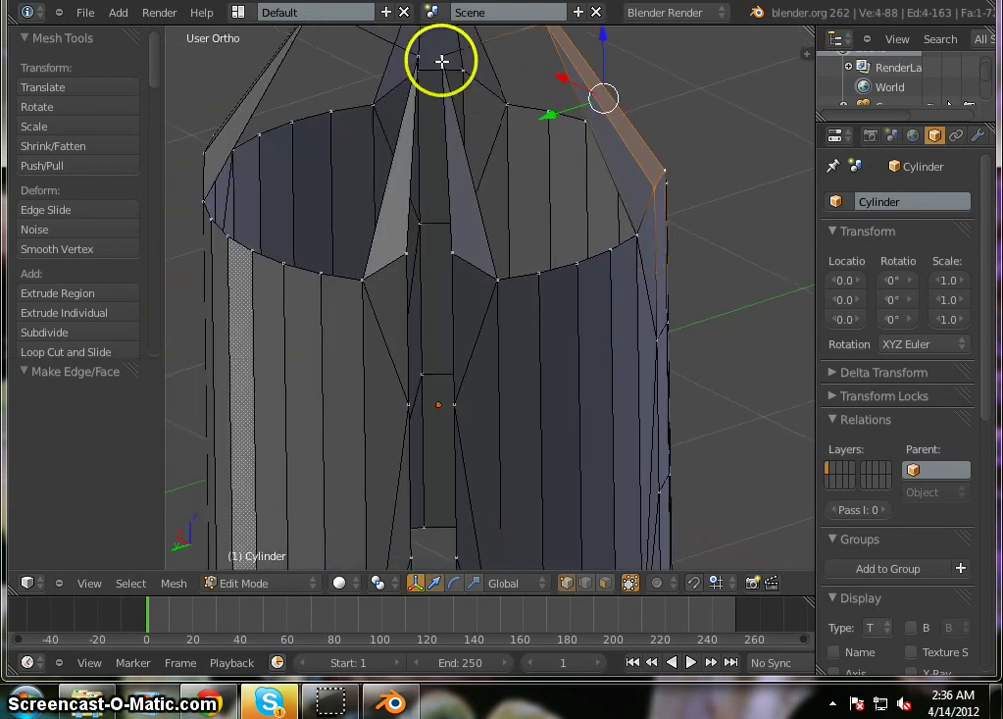
shift+right_click(410, 255)
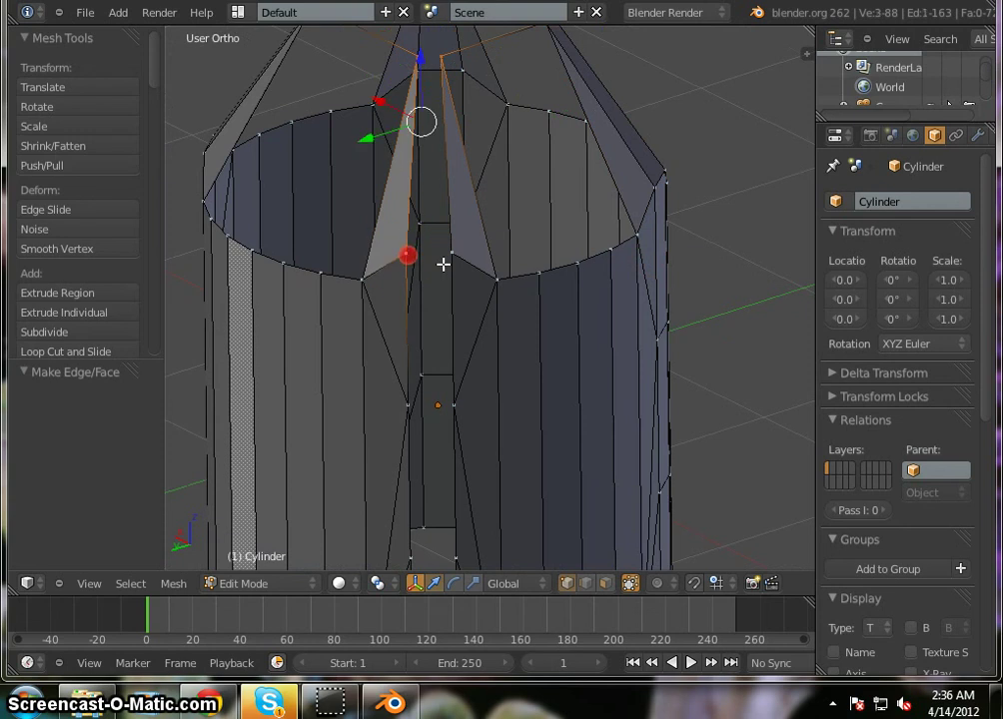
shift+right_click(446, 256)
key(f)
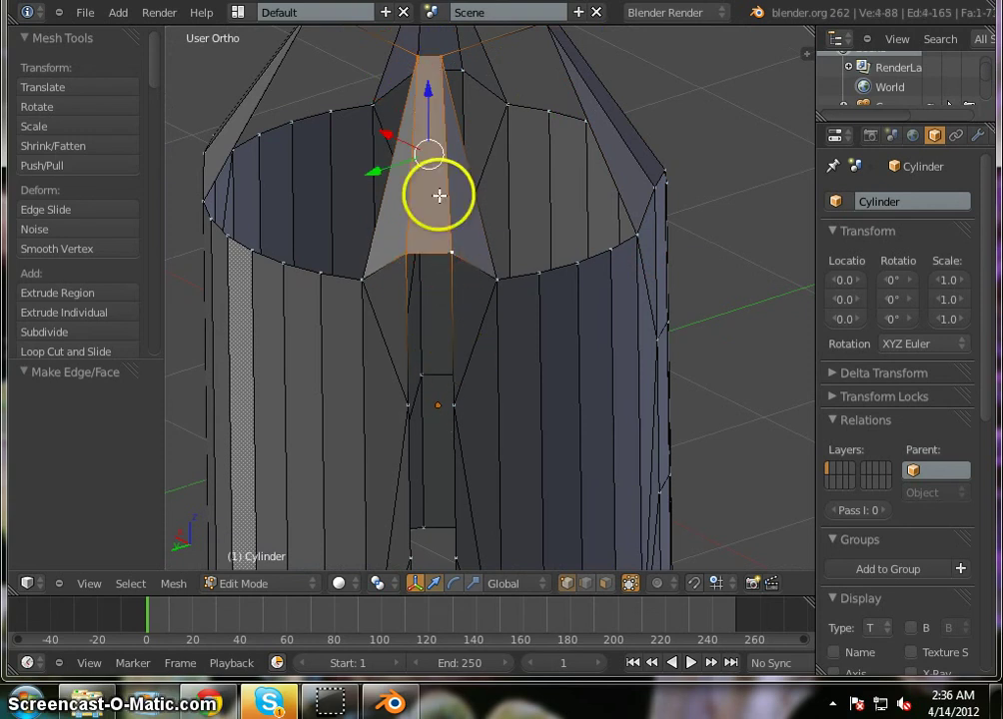
Fill the upper wall section directly below the fourth spike with a face from its four corner vertices.
shift+right_click(441, 70)
shift+right_click(415, 65)
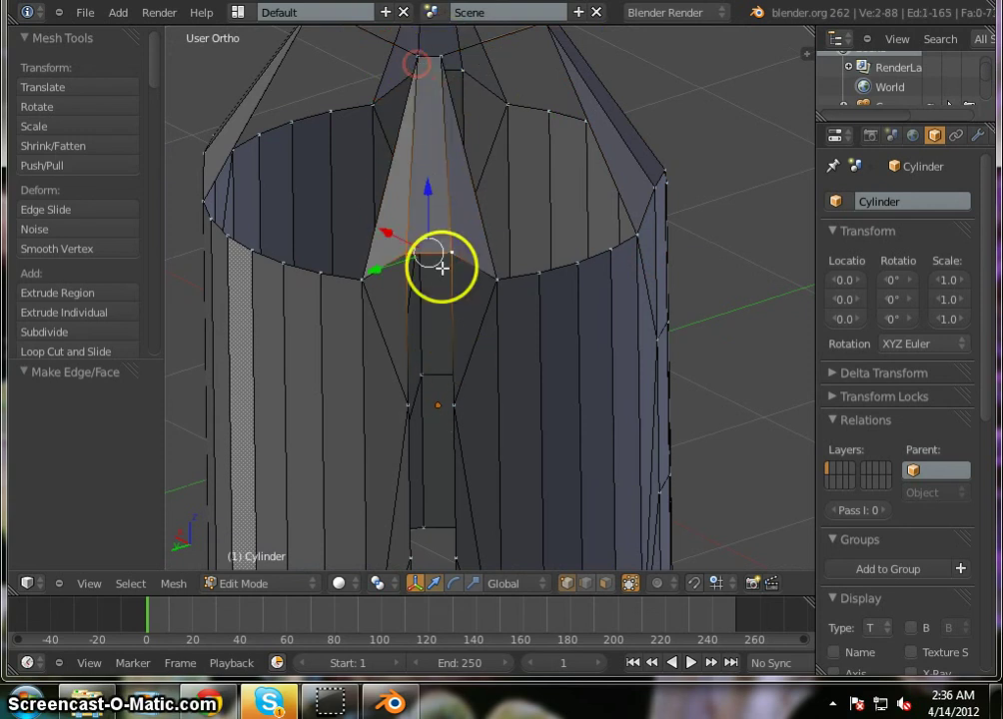
shift+right_click(410, 404)
shift+right_click(451, 408)
key(f)
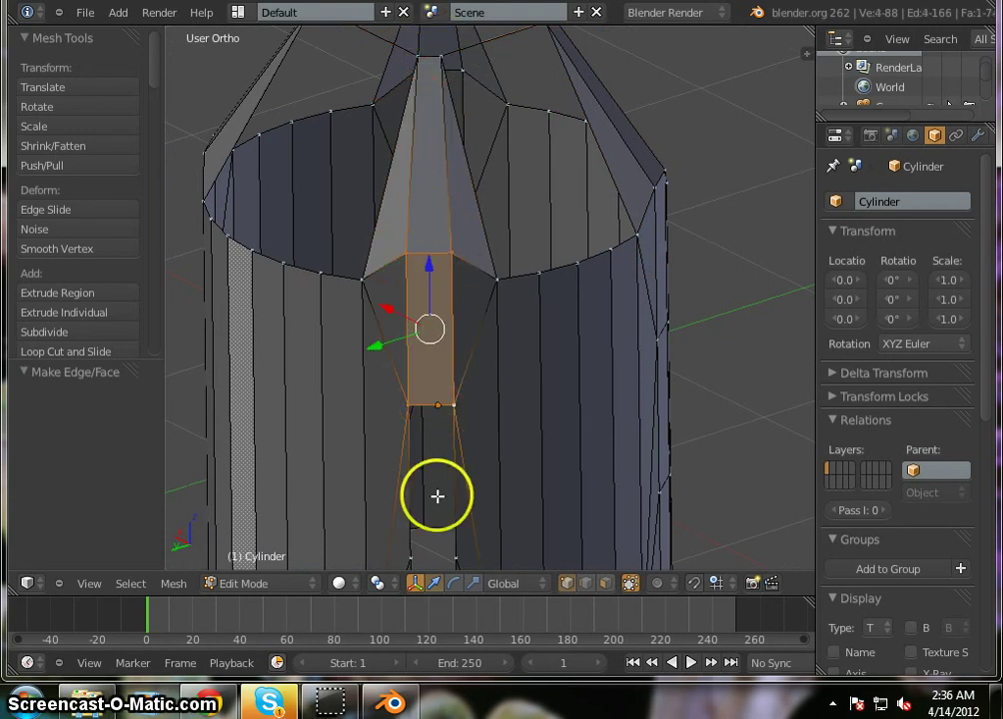
Close the middle wall section of the fourth slot with a four-vertex face.
shift+middle_drag(436, 495, 437, 283)
shift+right_click(450, 51)
shift+right_click(413, 45)
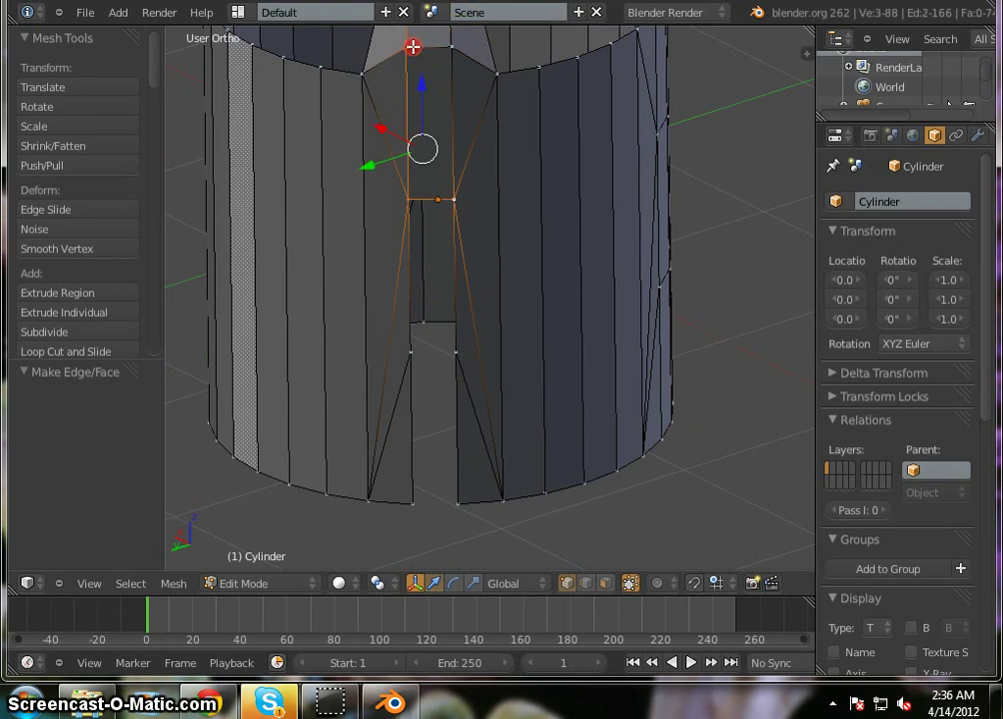
shift+right_click(411, 353)
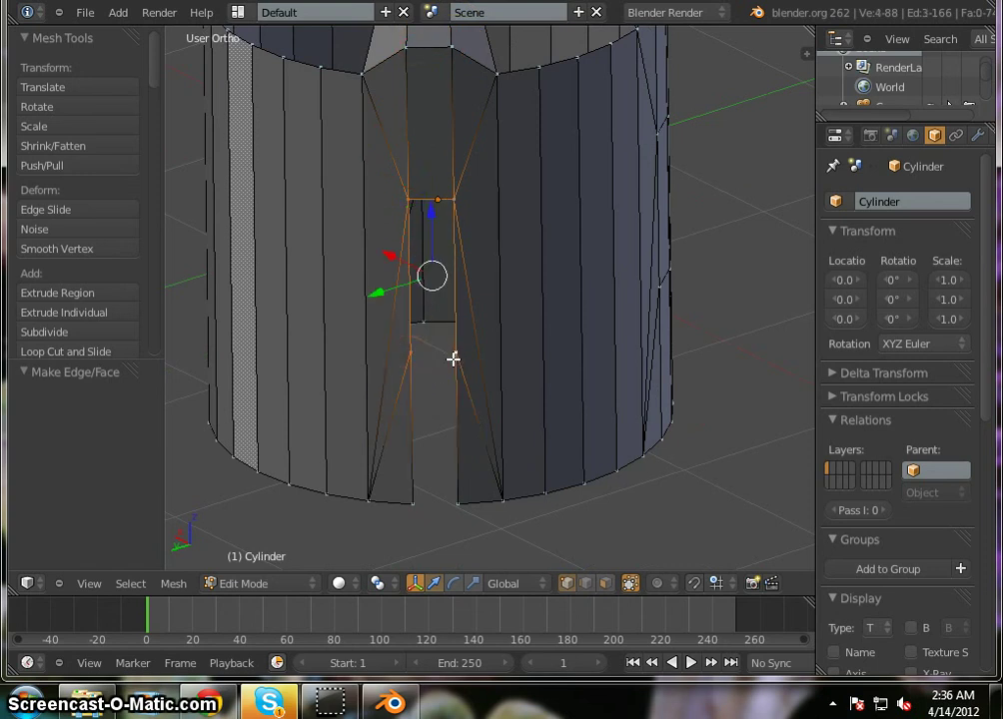
key(f)
Fill the fourth slot's lowest wall section with a face from its four corner vertices, and deselect everything.
shift+right_click(455, 199)
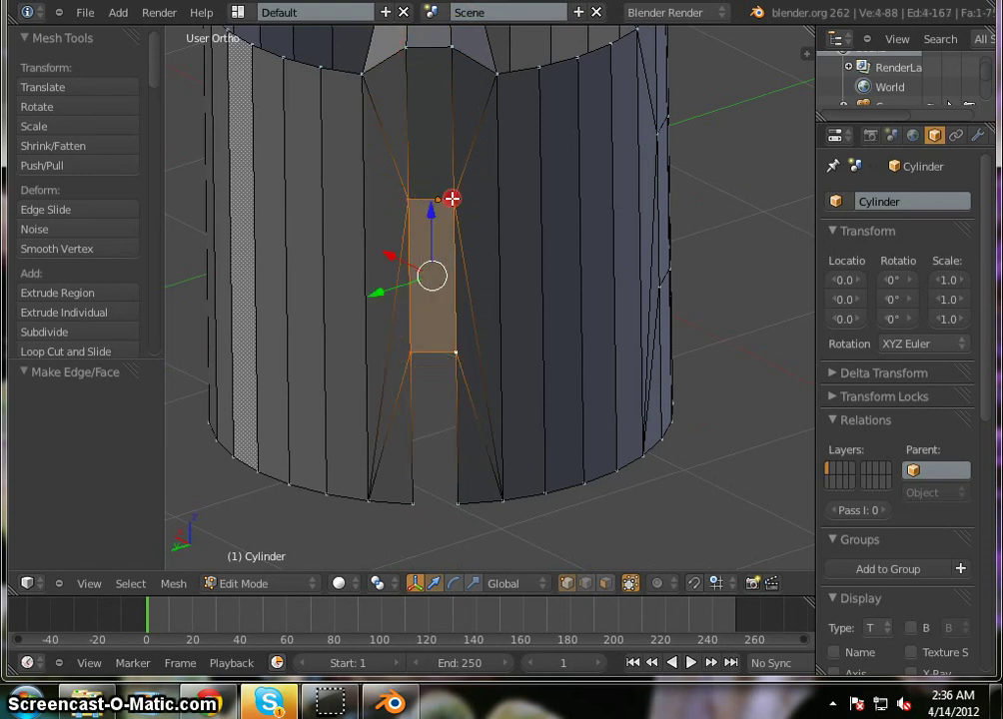
shift+right_click(401, 200)
shift+right_click(413, 498)
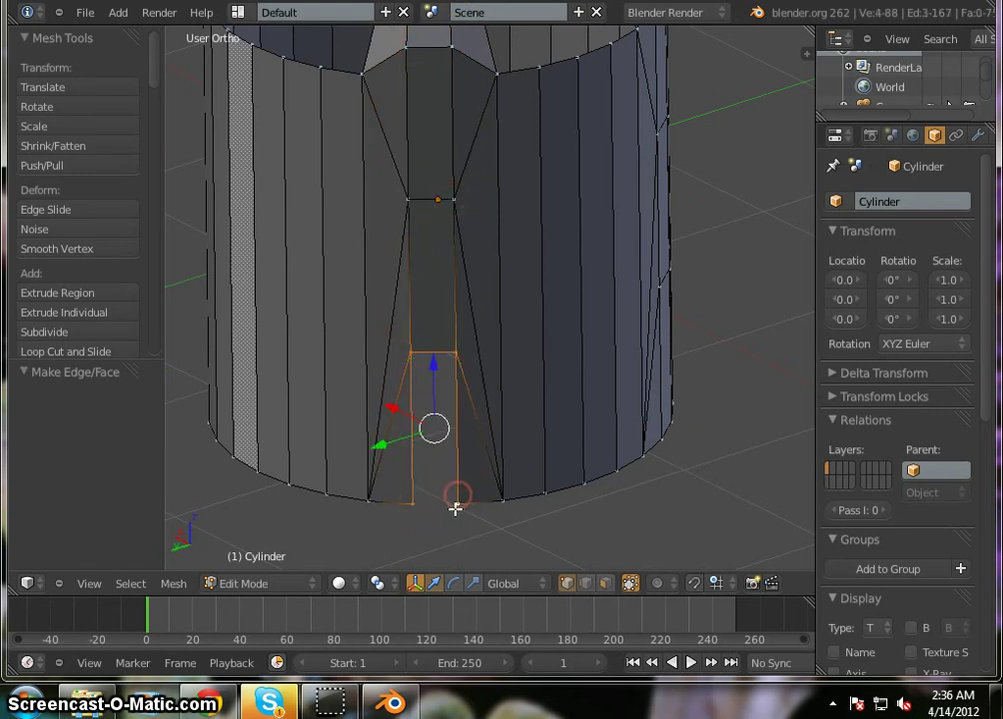
key(f)
scroll(575, 411, down, 4)
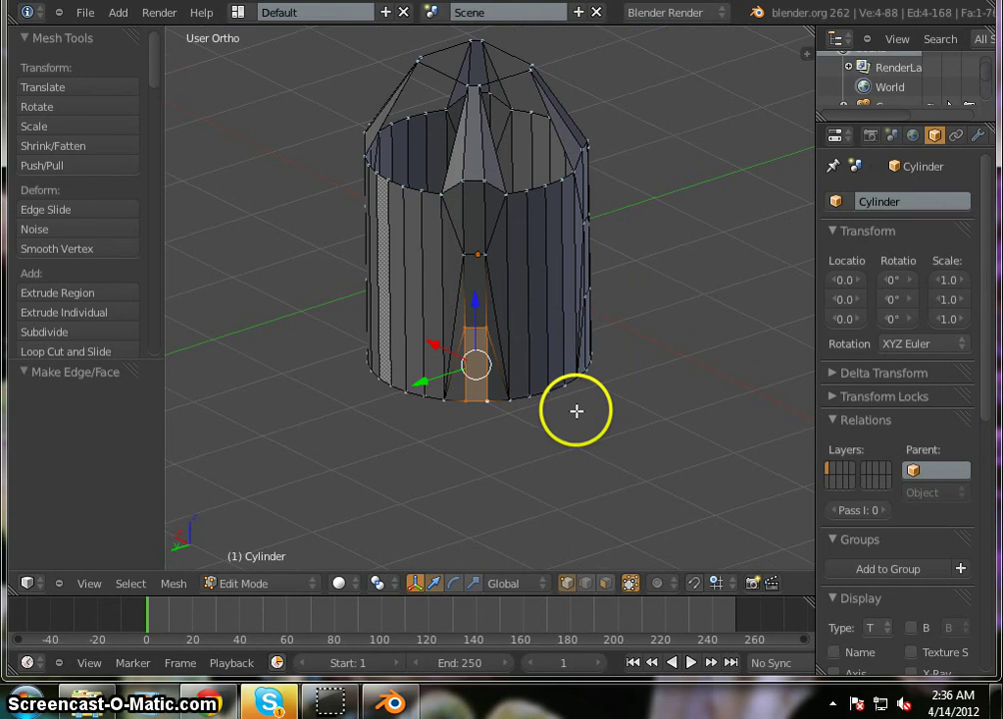
key(a)
middle_drag(578, 409, 519, 425)
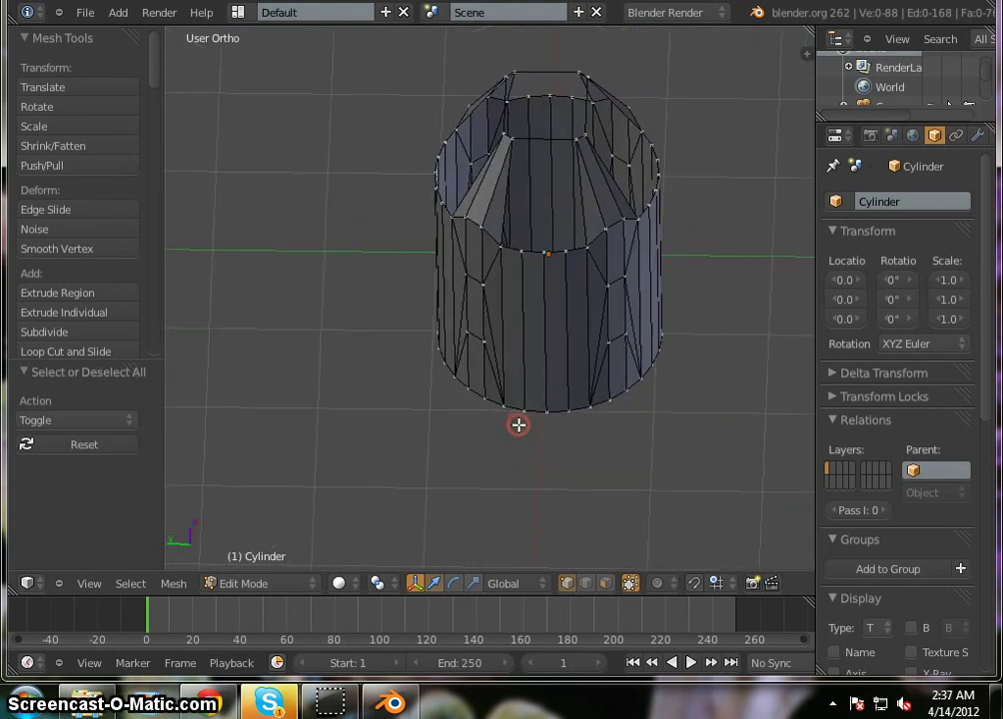